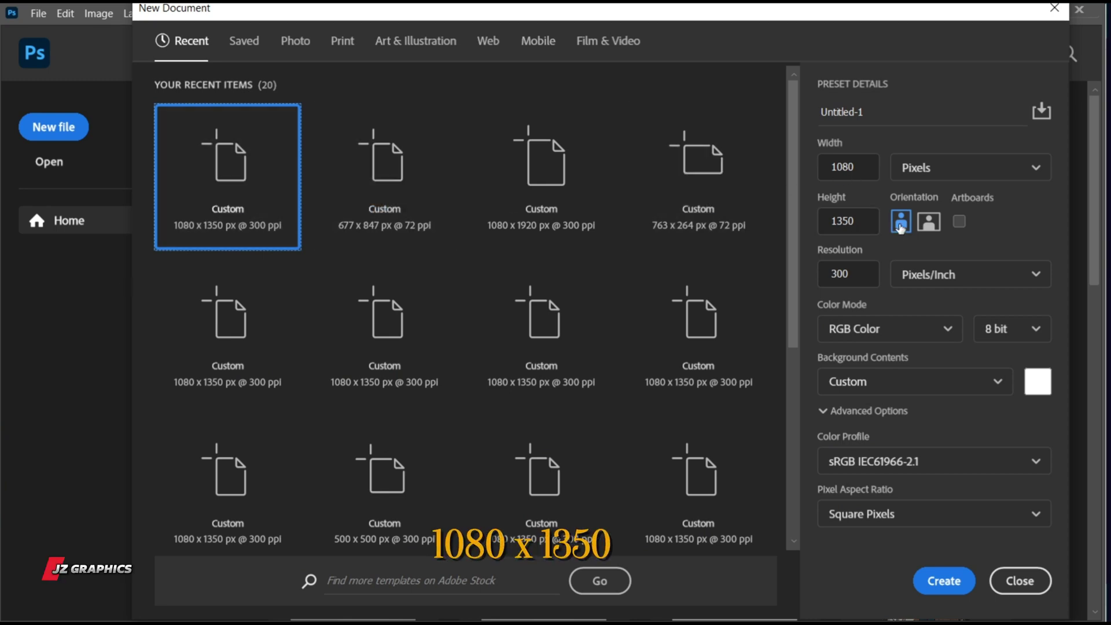
Create the 1080 x 1350 px document at 300 ppi and add a Gradient fill layer with the Radial style.
left_click(949, 584)
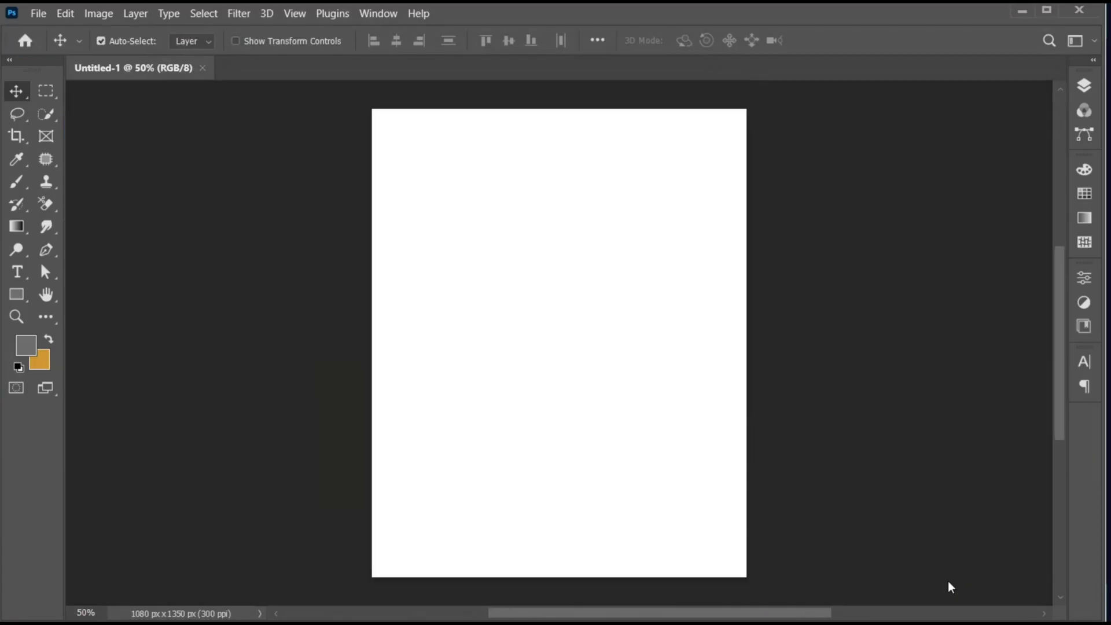
left_click(1083, 87)
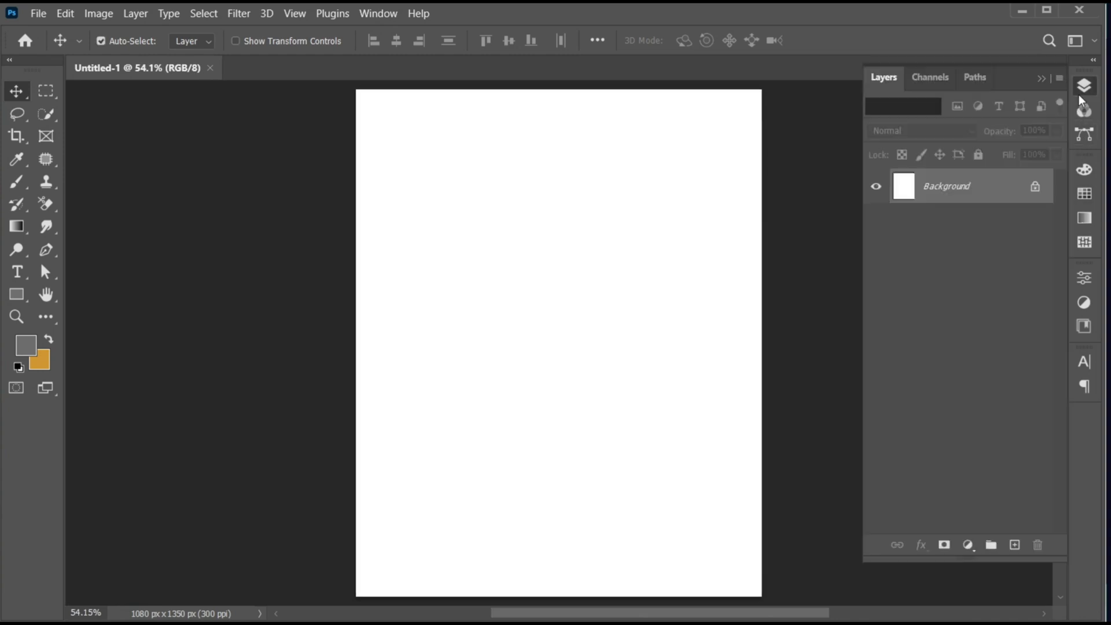
left_click(966, 545)
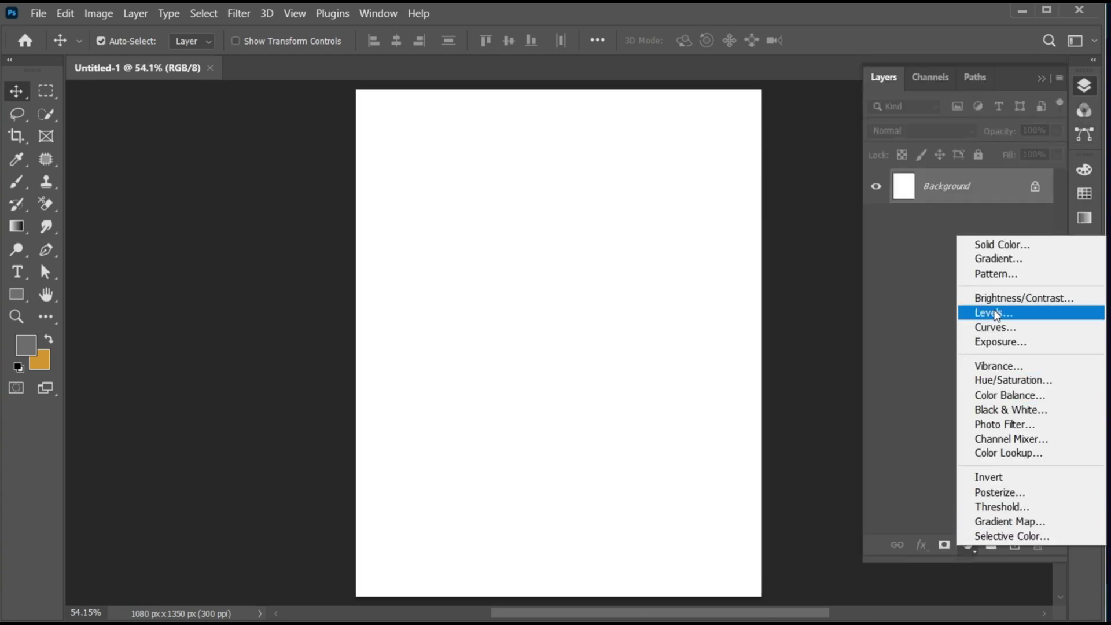
left_click(1019, 258)
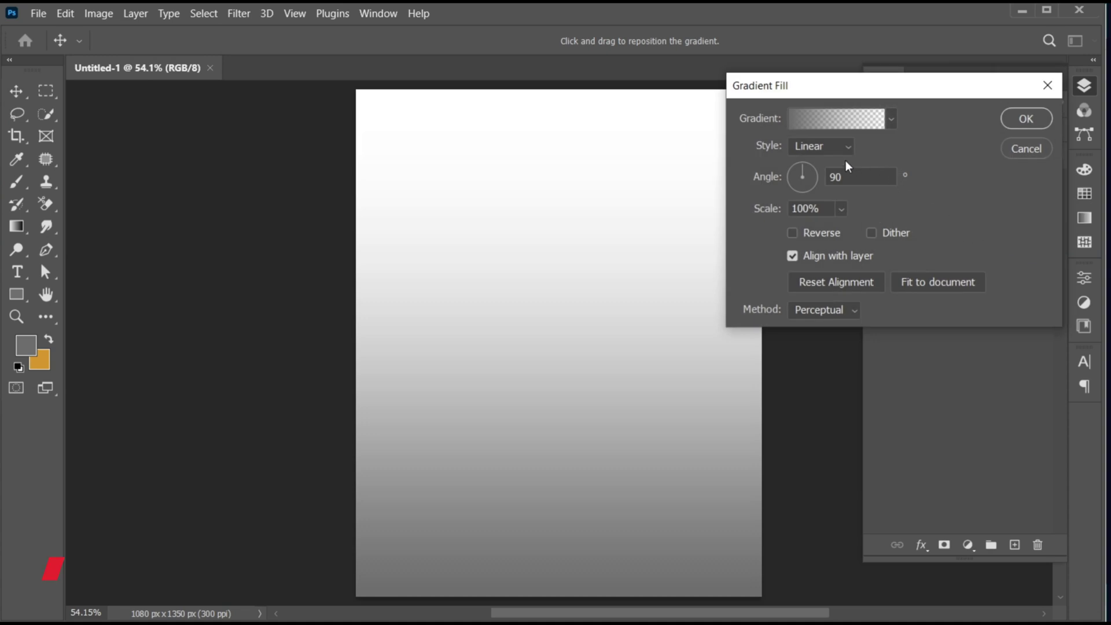
left_click(816, 147)
left_click(816, 174)
Edit the fill layer's gradient and set its starting color stop to white.
left_click(812, 118)
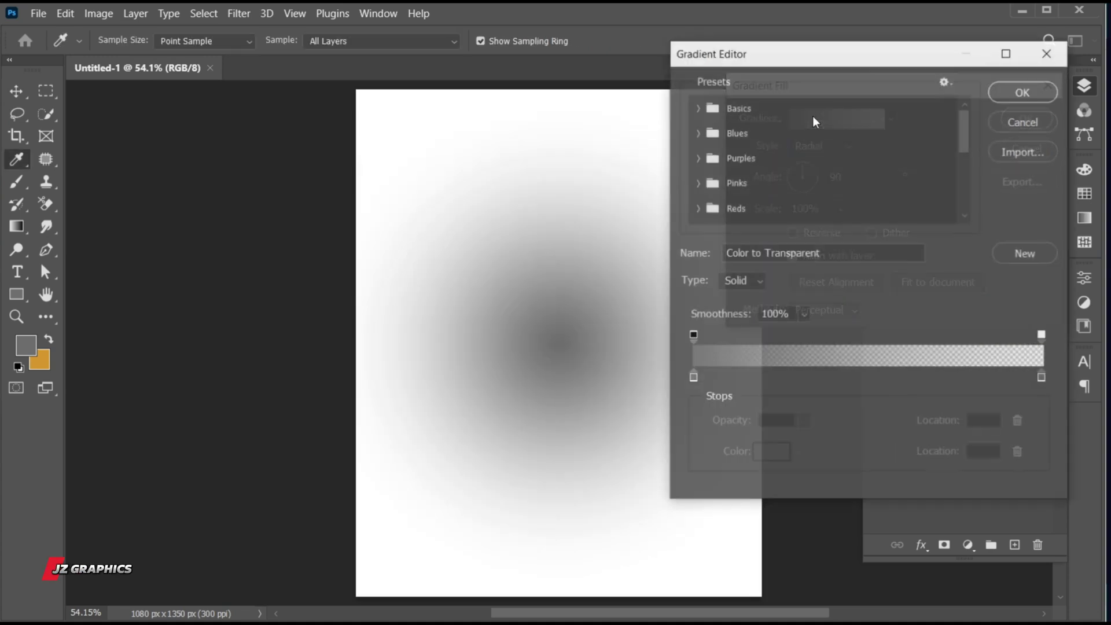
left_click(694, 377)
left_click(760, 456)
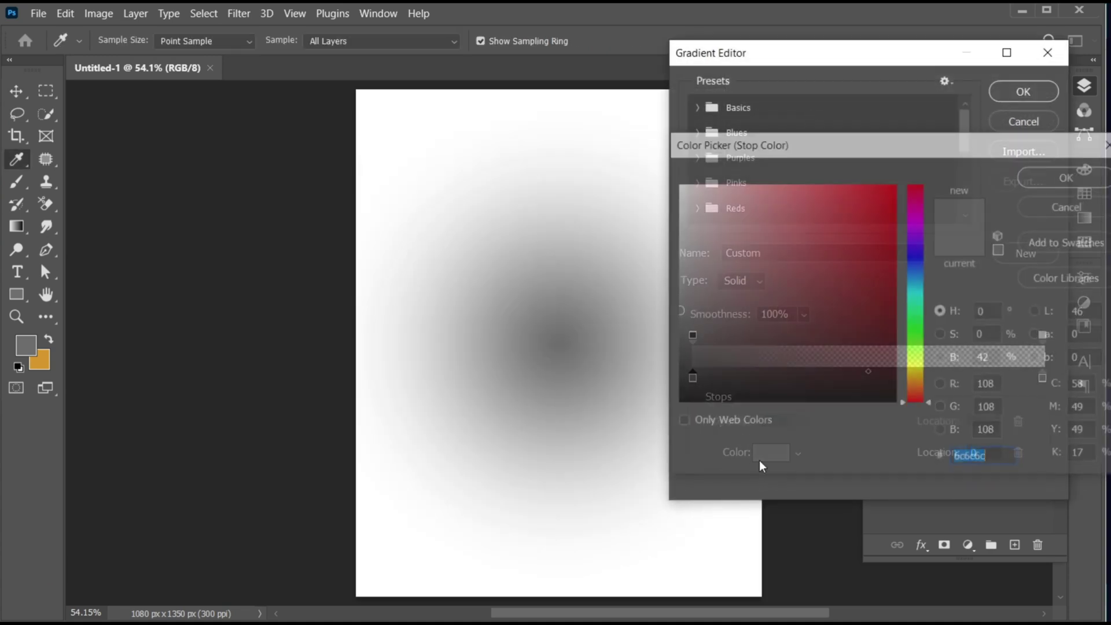
left_click(693, 182)
left_click(1052, 183)
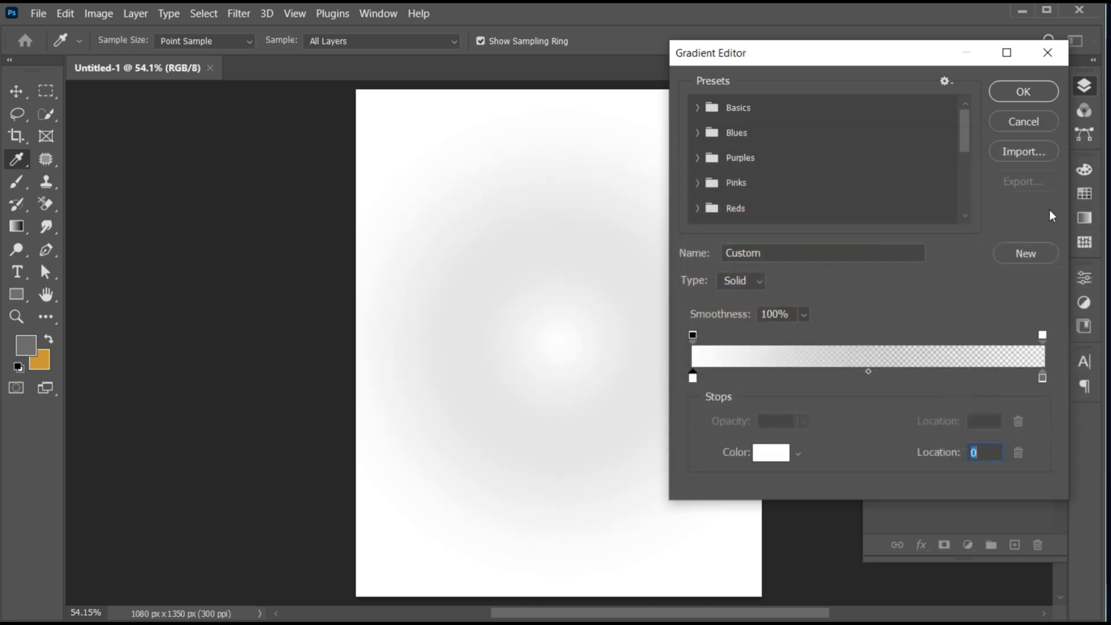
Make the gradient's end stop fully opaque with light gray #bababa, and apply the gradient fill.
left_click(1040, 338)
left_click(804, 422)
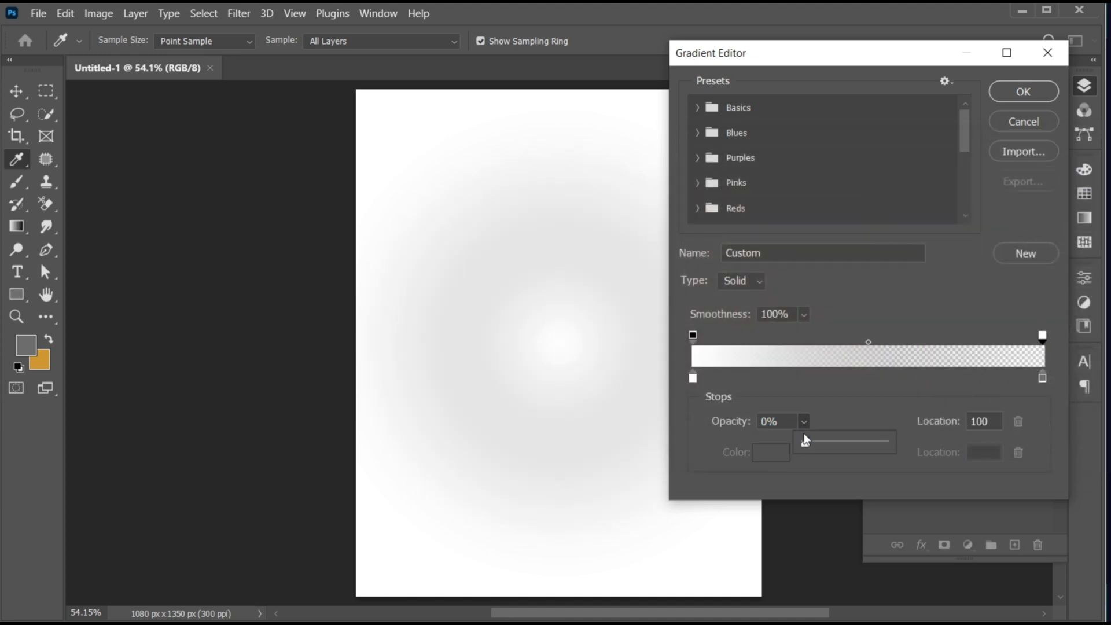
left_click_drag(804, 441, 904, 441)
left_click(1043, 378)
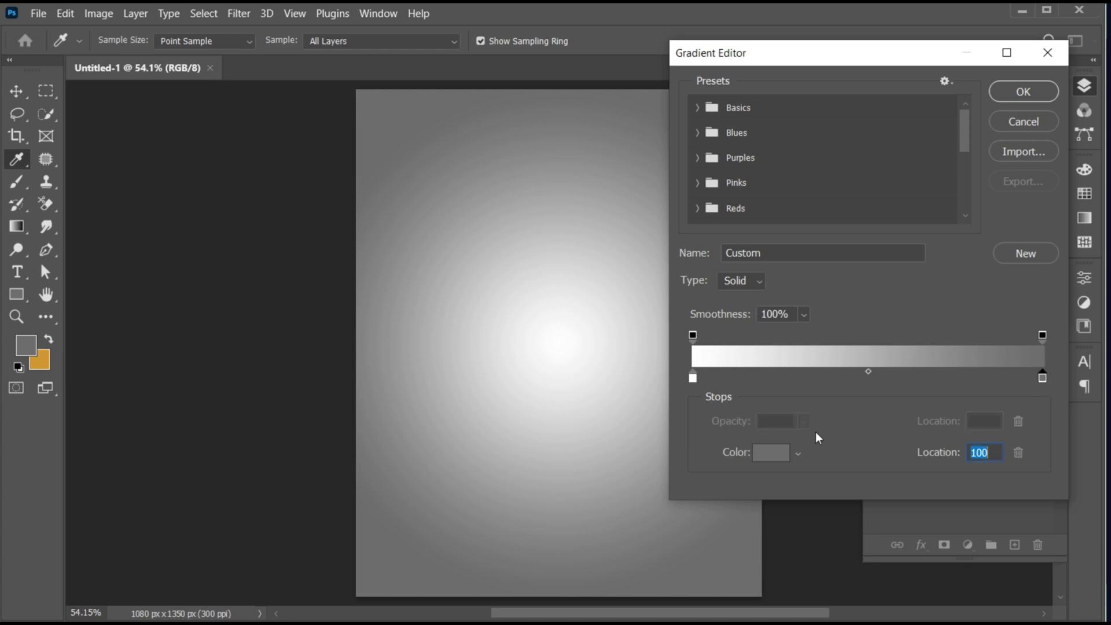
left_click(777, 456)
left_click_drag(691, 213, 669, 242)
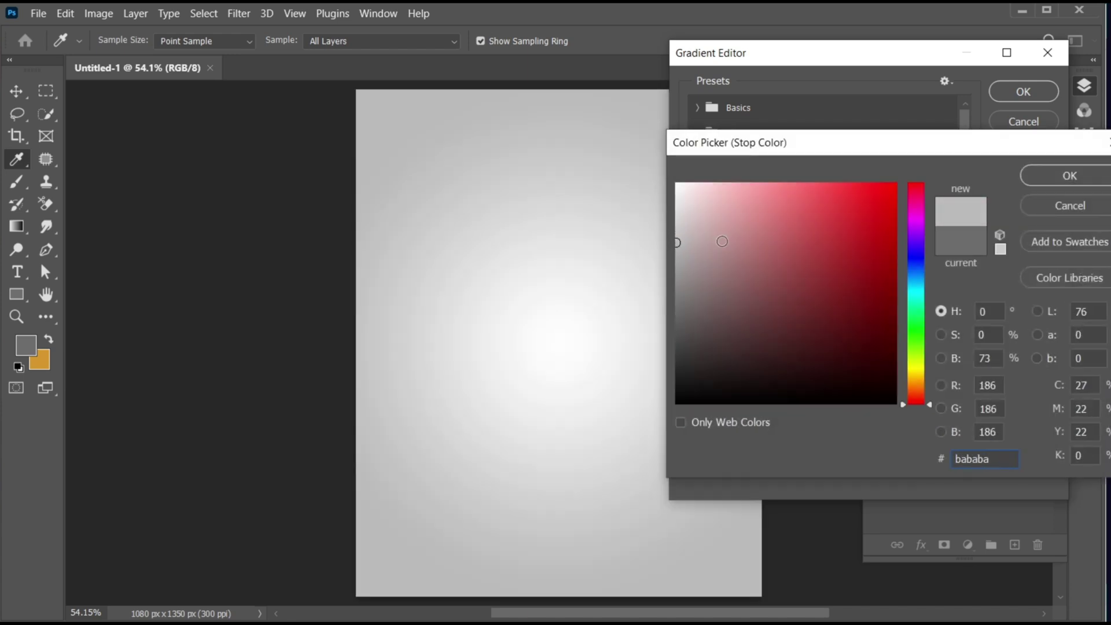
left_click(1067, 177)
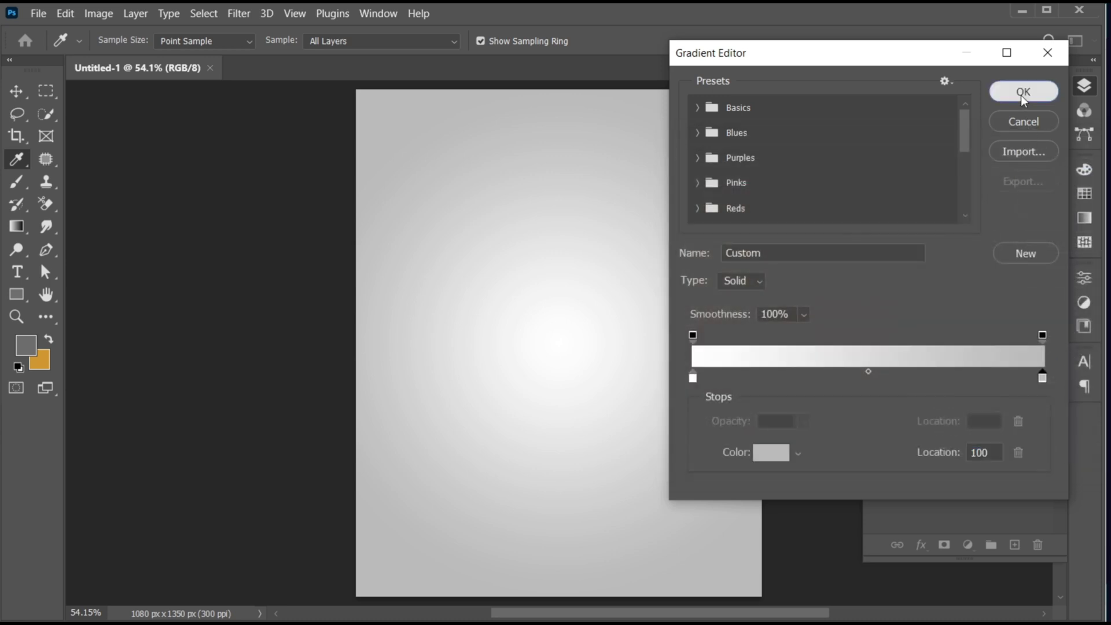
left_click(1023, 92)
left_click(1027, 119)
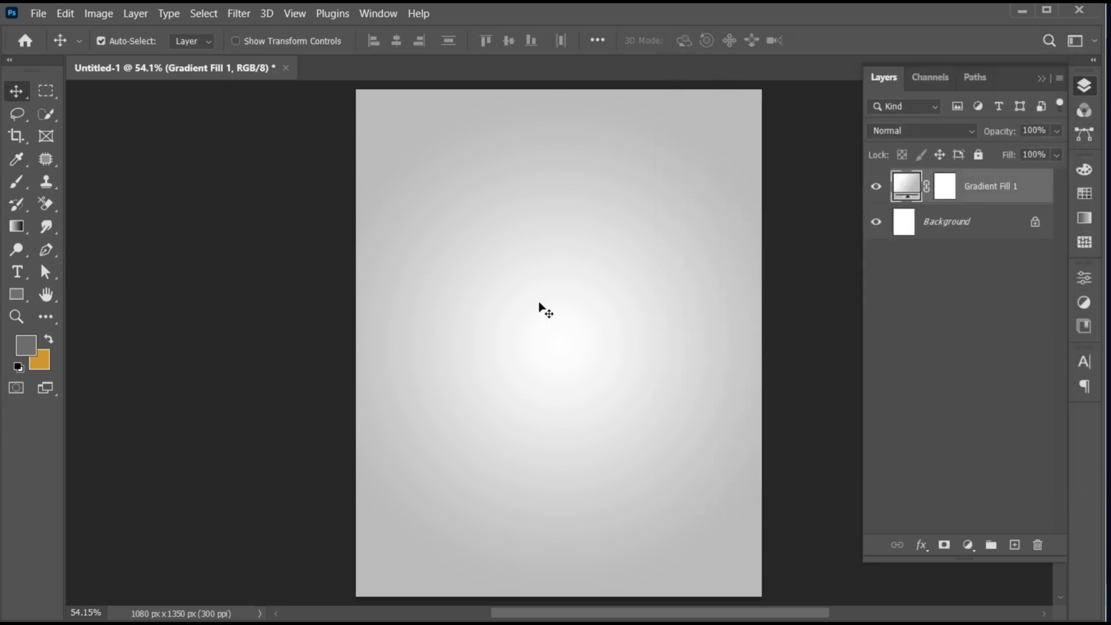
Draw a vertical rectangle about 312 x 947 px from above the canvas's upper edge, centered horizontally, with no stroke.
left_click(21, 295)
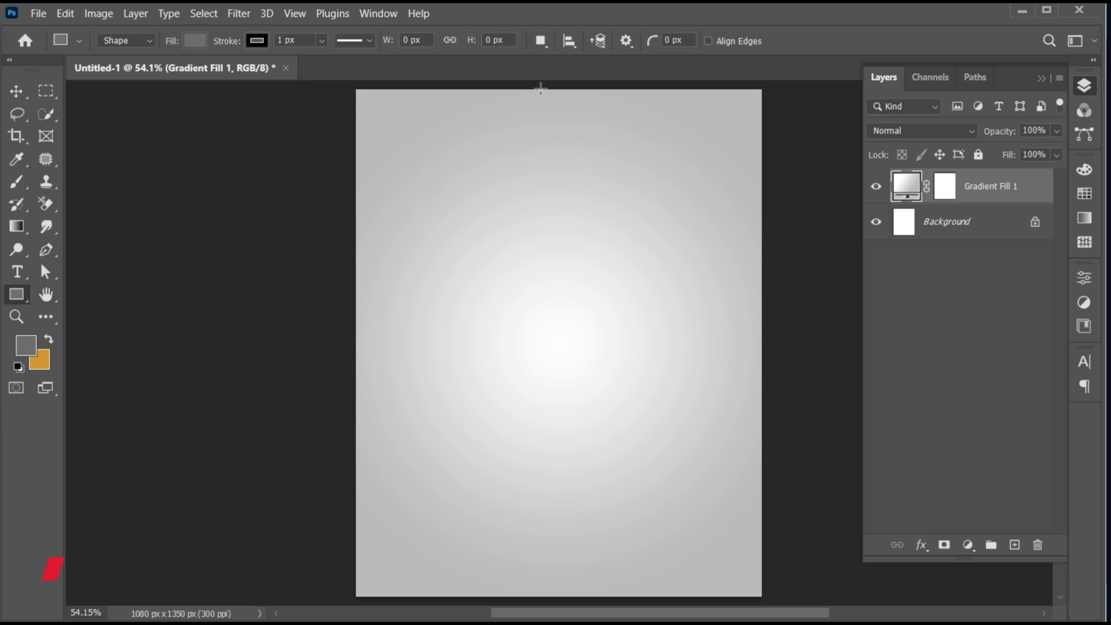
left_click_drag(493, 84, 617, 425)
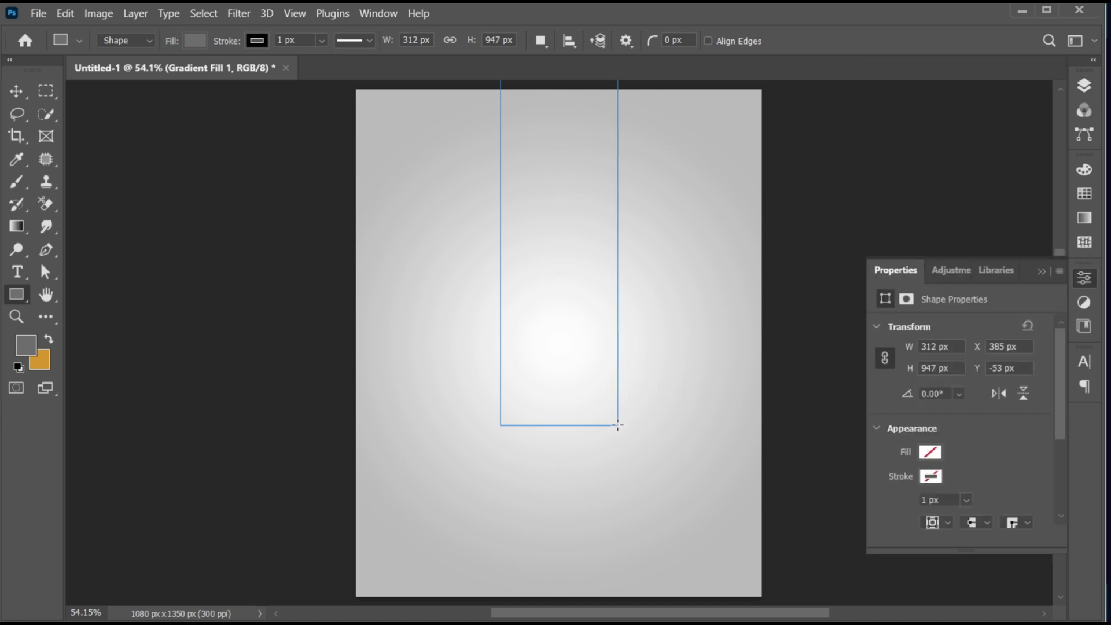
left_click(931, 476)
left_click(890, 383)
left_click(1039, 347)
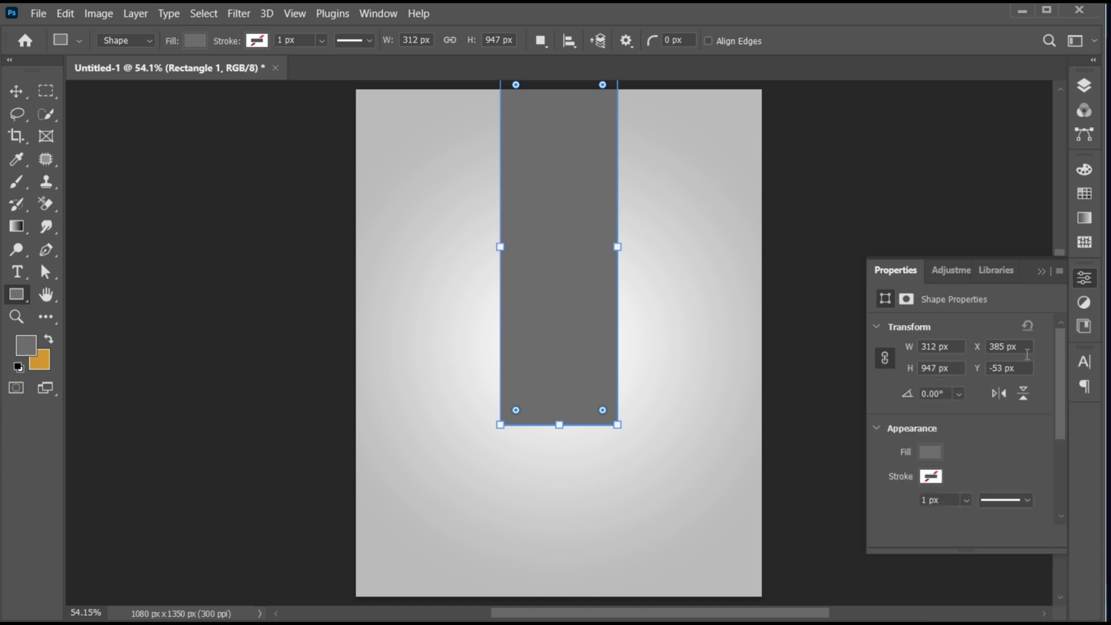
Give the rectangle a linear black-to-white gradient fill and change its white stop to bright red.
left_click(926, 453)
left_click(956, 382)
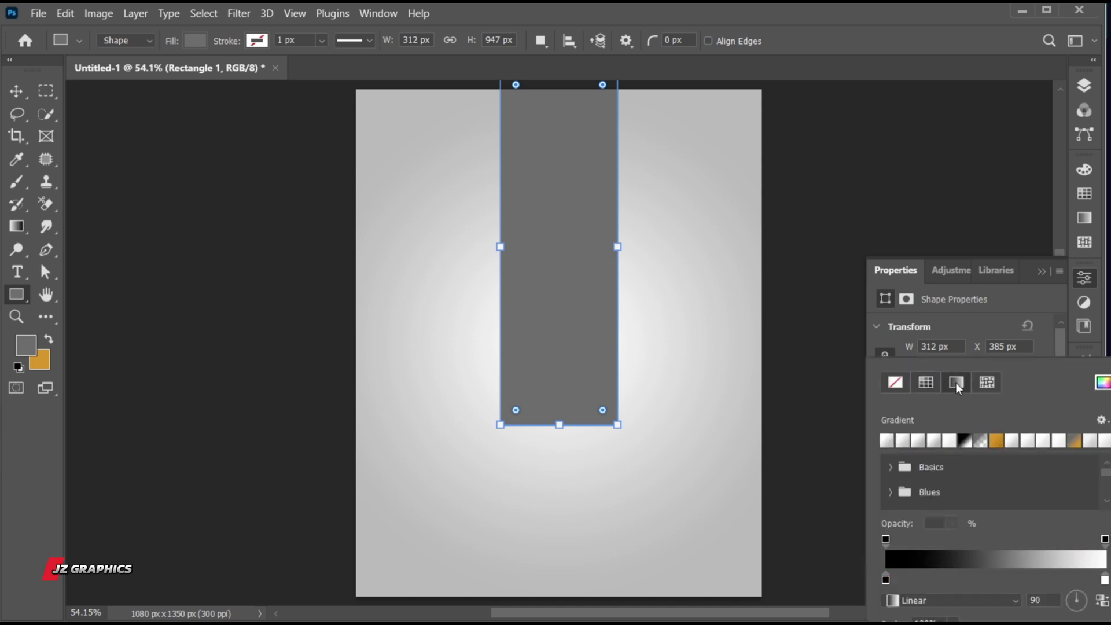
left_click(986, 557)
left_click(1042, 378)
left_click(761, 457)
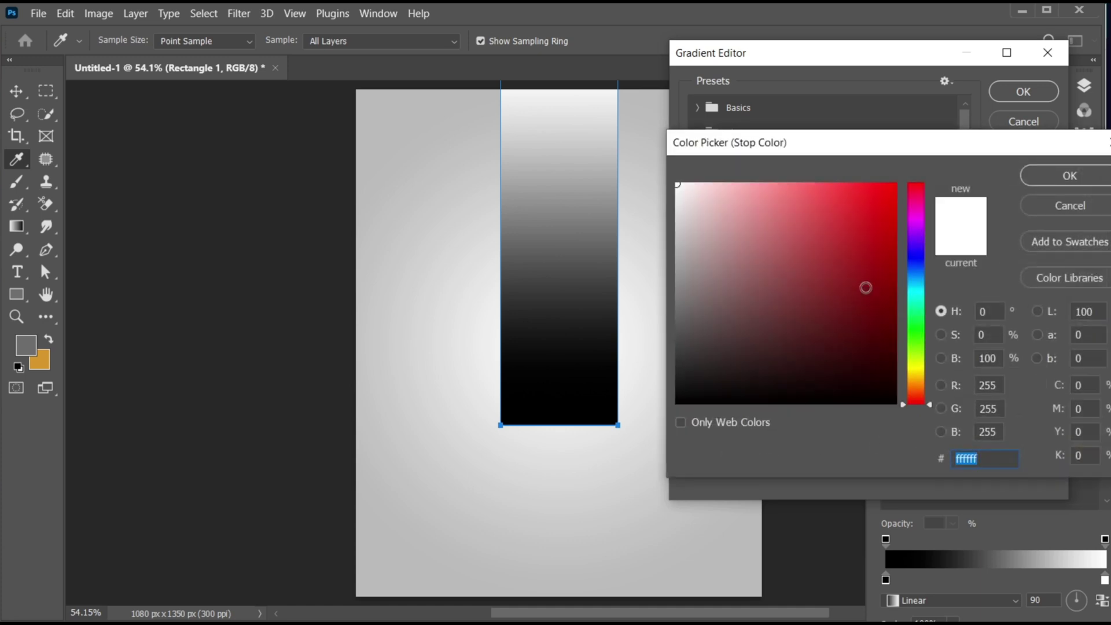
type("d00707")
left_click(1052, 175)
Change the rectangle gradient's black stop to dark red and shift the color midpoint to about 34%.
left_click(694, 380)
left_click(783, 457)
type("8b0909")
left_click(893, 299)
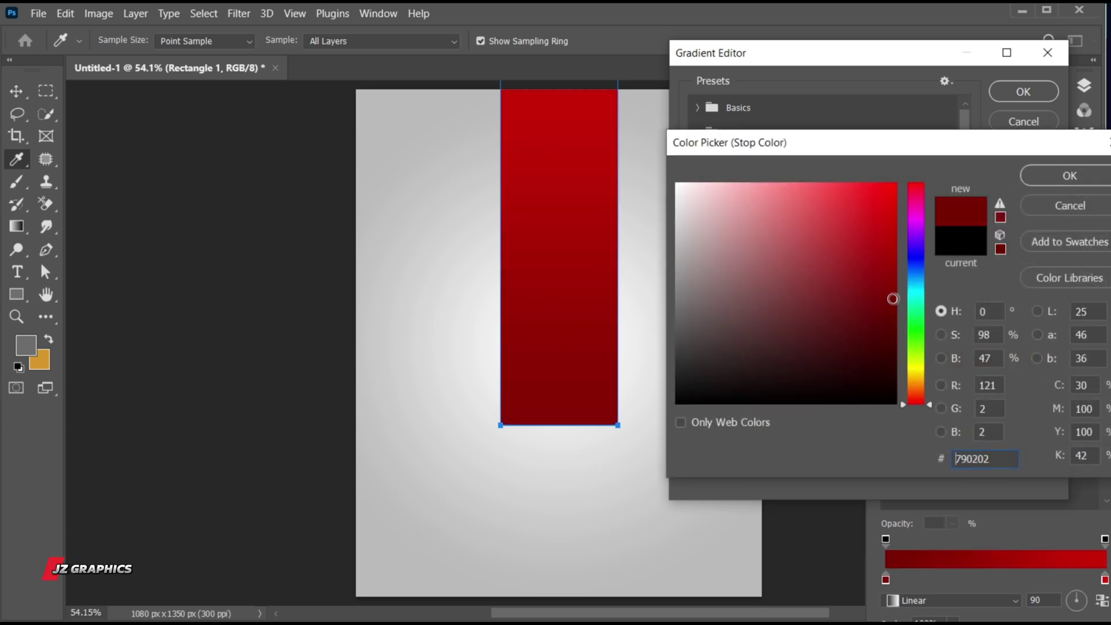
left_click(1038, 180)
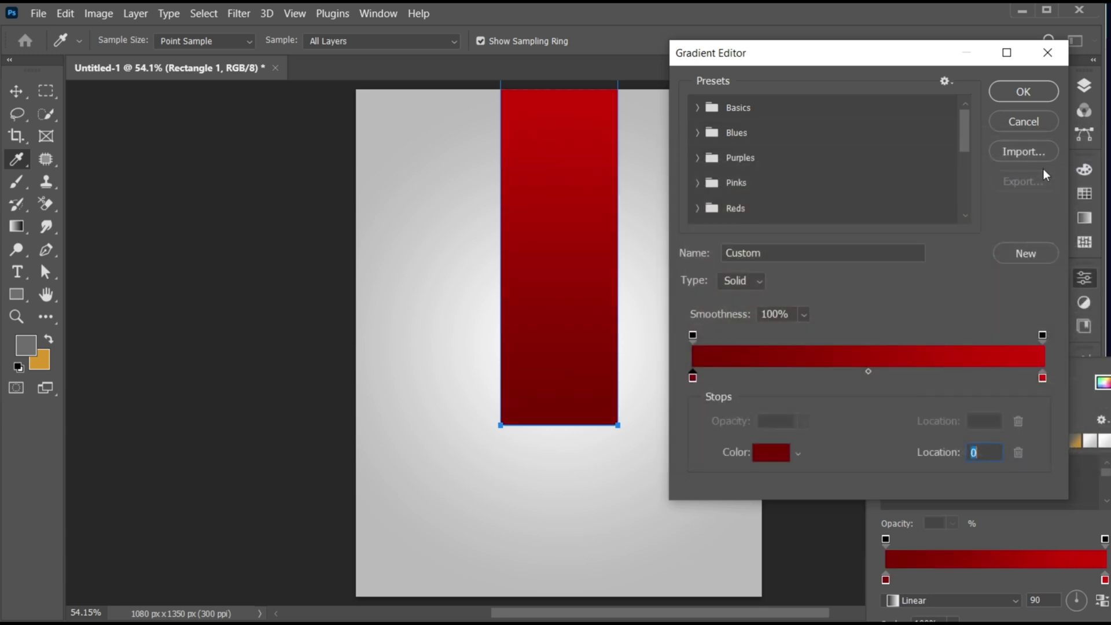
left_click_drag(866, 372, 815, 373)
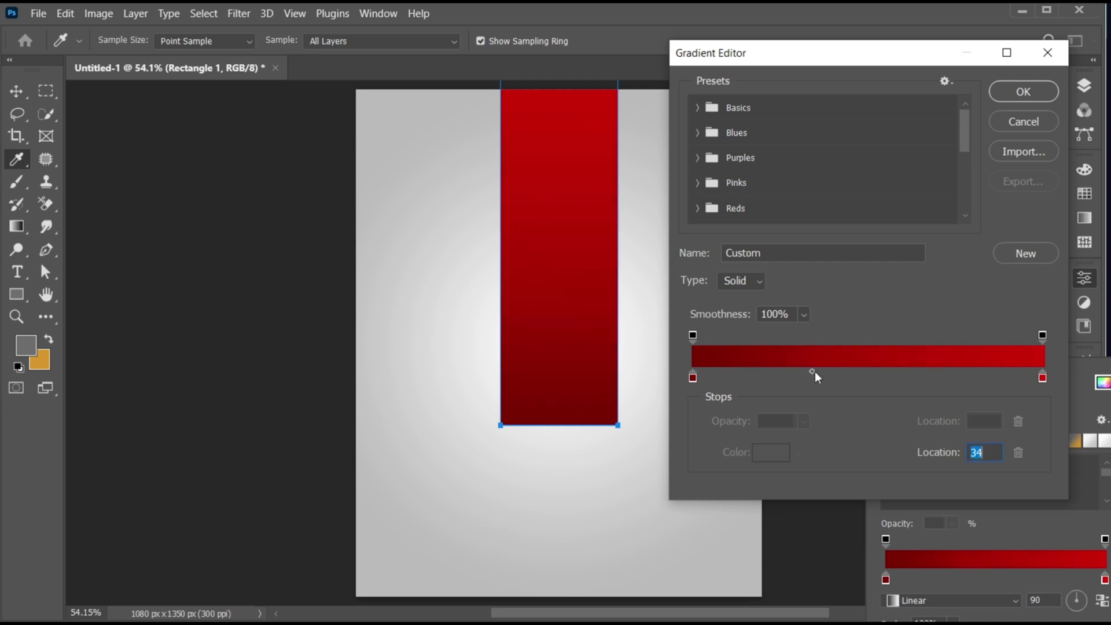
Darken the gradient's dark red stop to #6c0606 and apply the gradient to the rectangle.
left_click(693, 379)
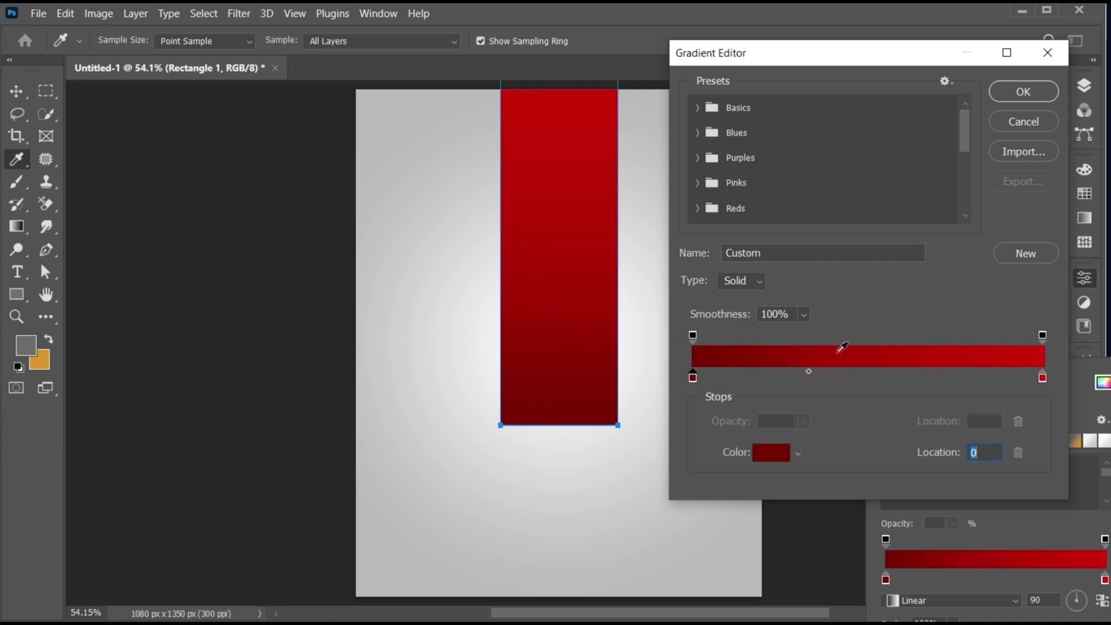
double_click(693, 380)
left_click(886, 309)
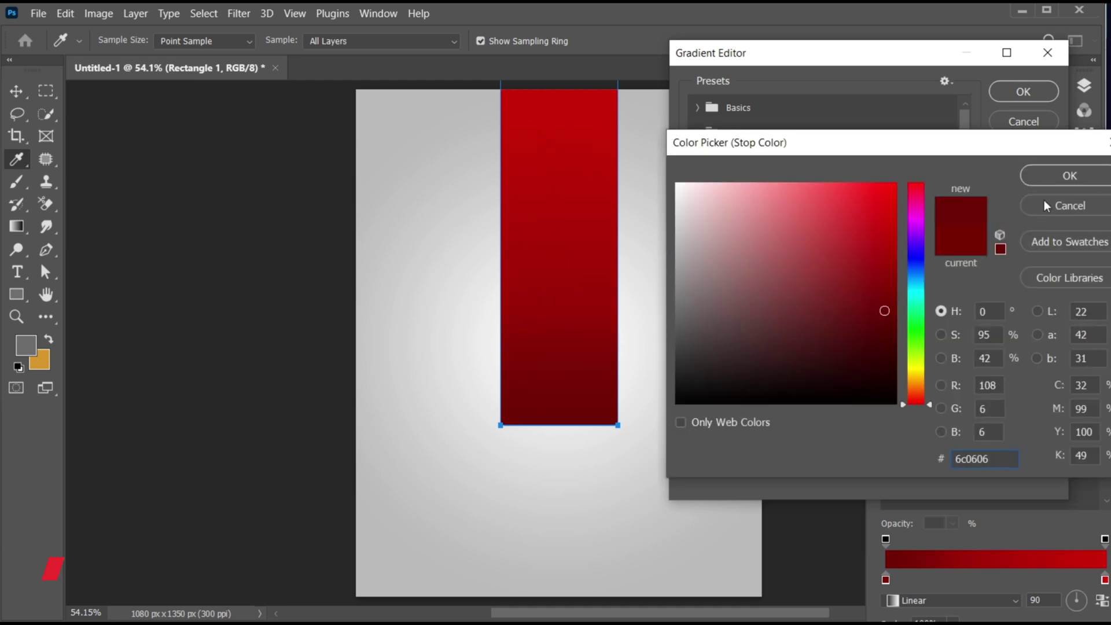
left_click(1053, 173)
left_click(1021, 94)
left_click(1048, 270)
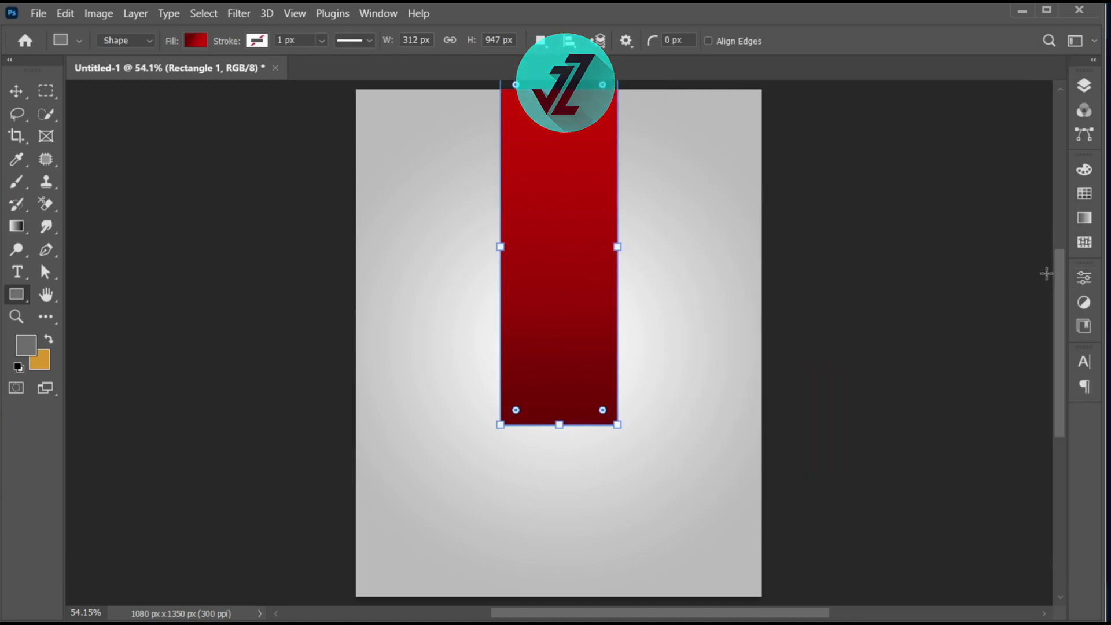
Duplicate the red rectangle layer and convert the copy to a smart object.
key("v")
left_click(629, 352)
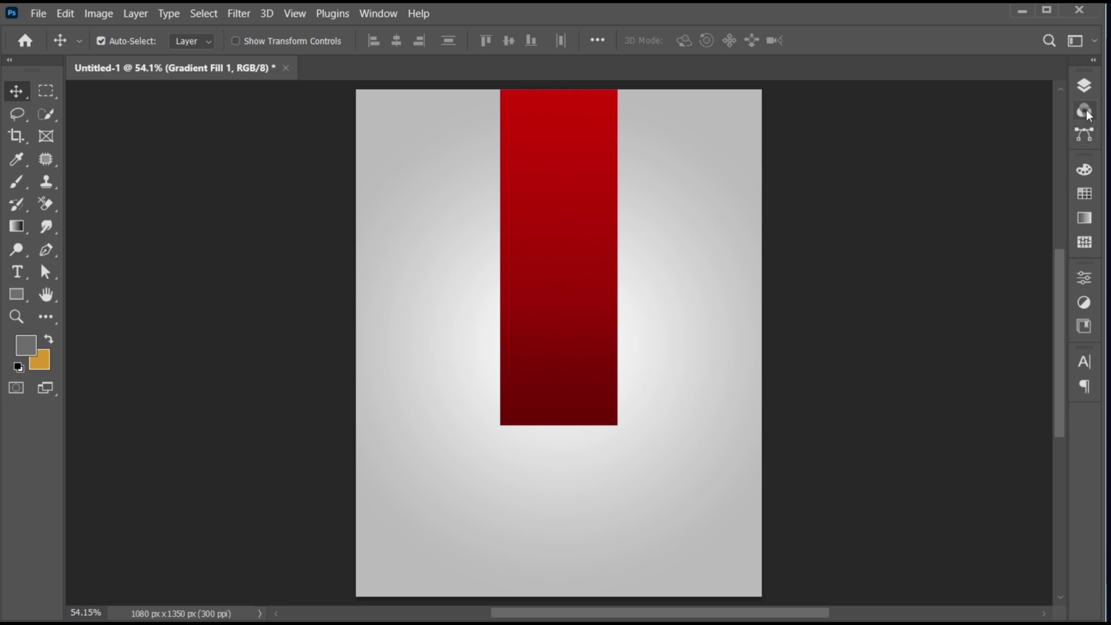
left_click(1085, 86)
left_click(952, 193)
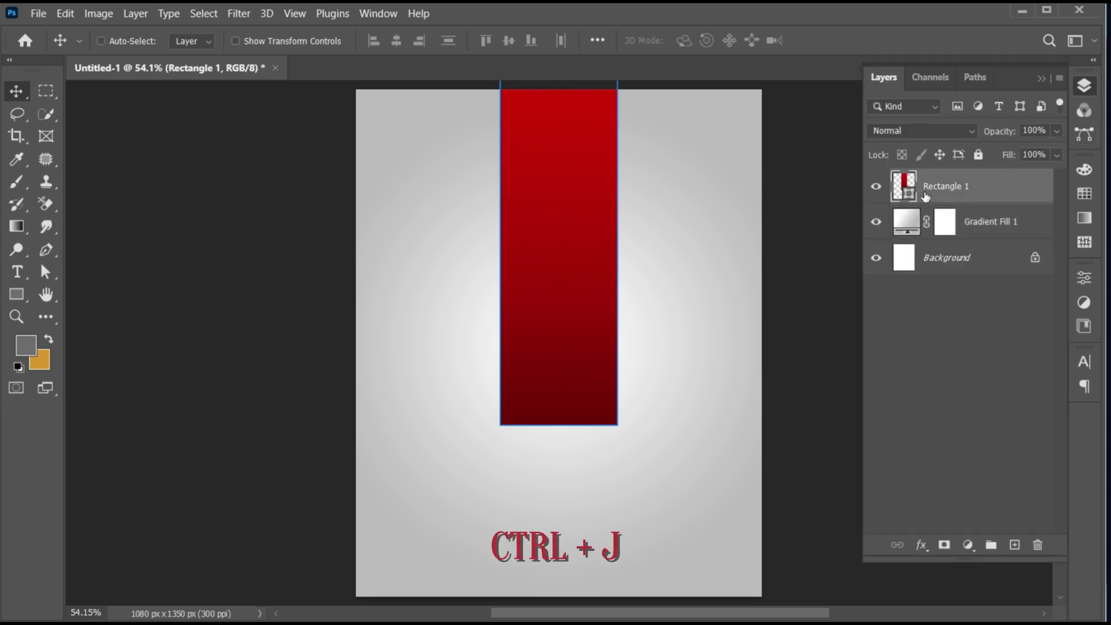
key("ctrl+j")
right_click(925, 196)
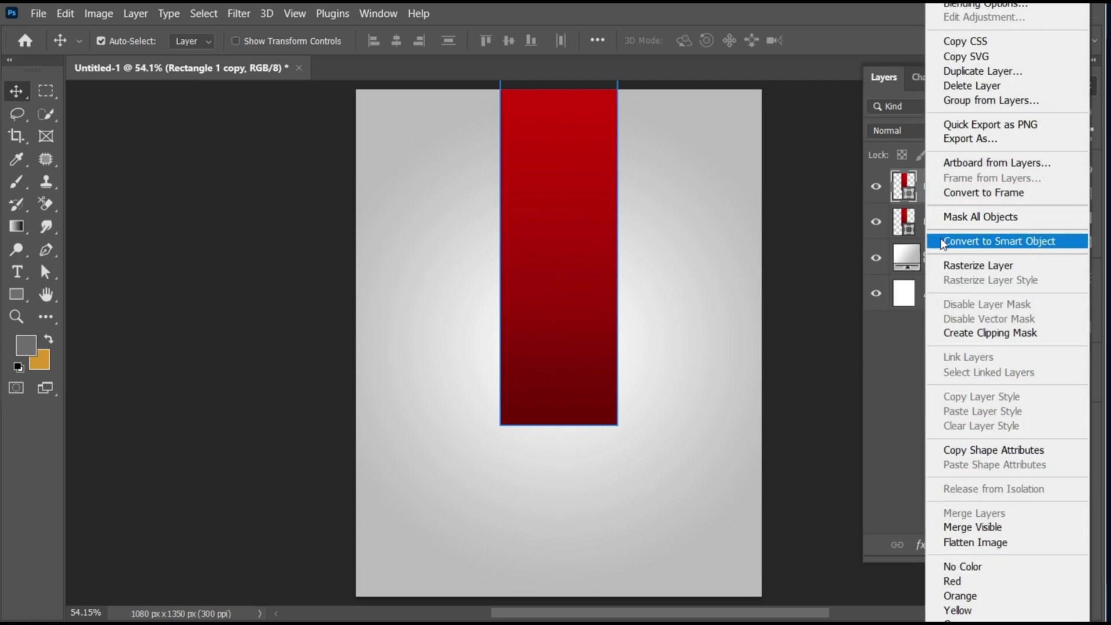
left_click(940, 241)
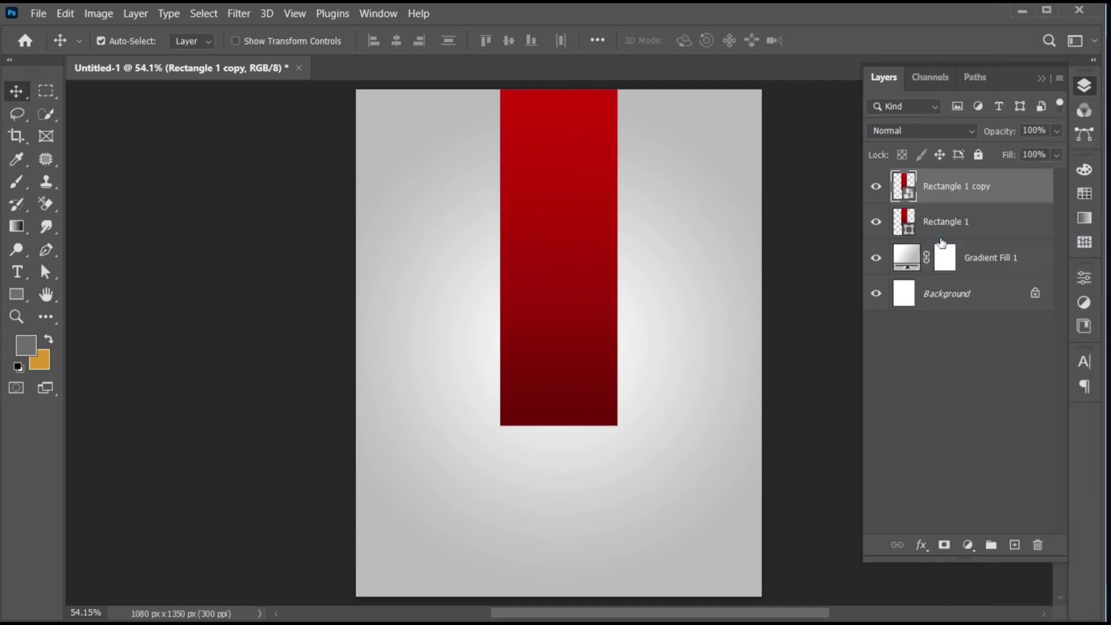
Rotate the rectangle copy 180° and place it directly below the original so their dark ends meet.
key("ctrl+t")
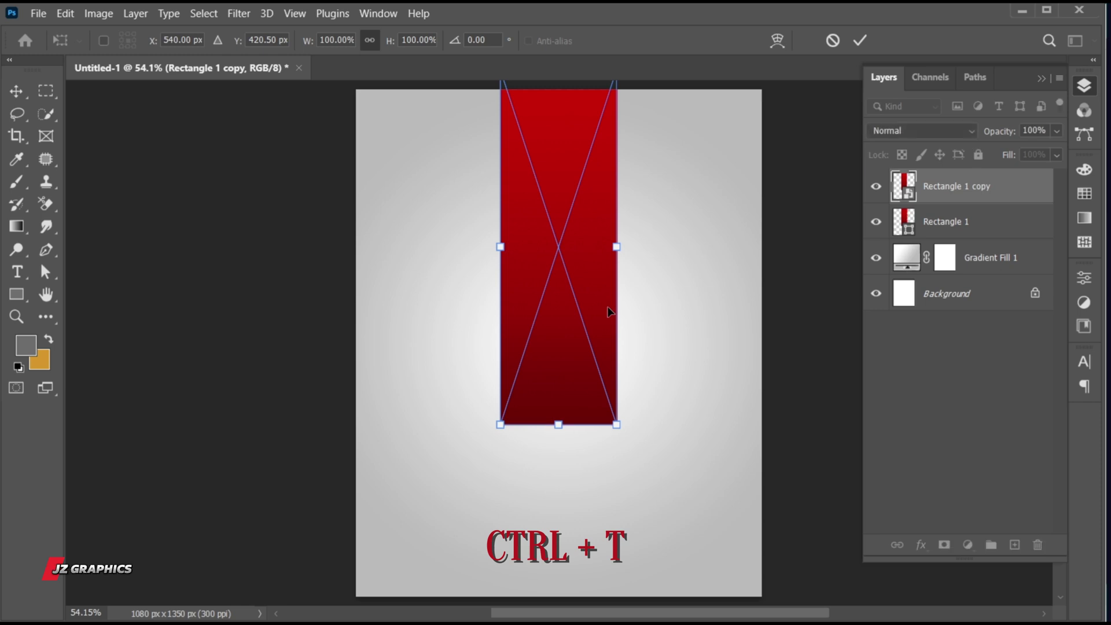
right_click(608, 308)
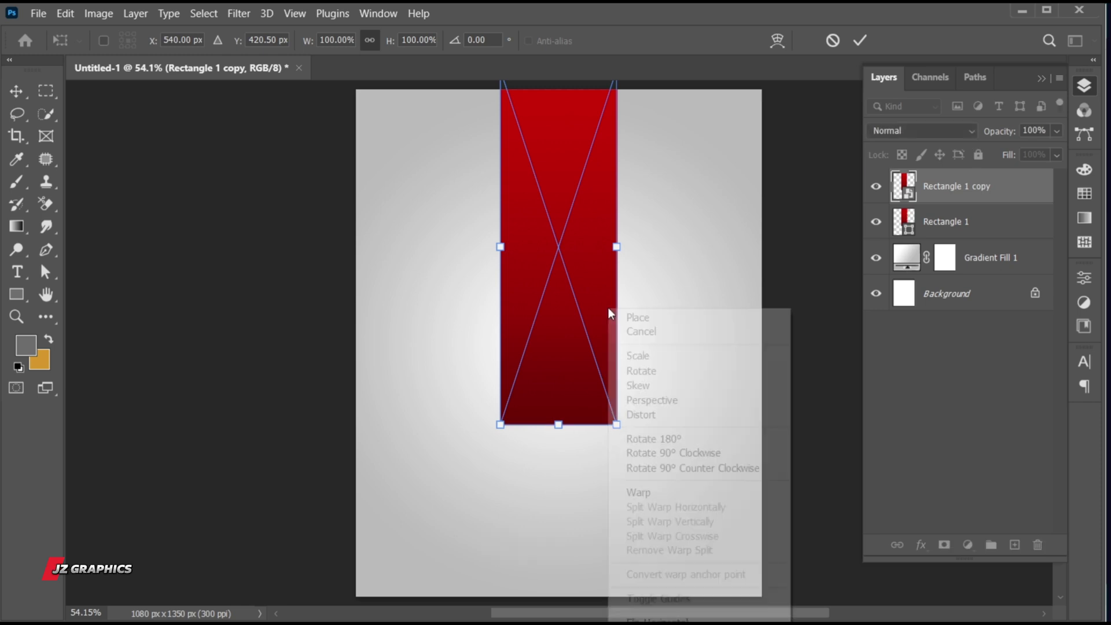
left_click(654, 440)
left_click_drag(555, 108, 544, 457)
Apply a Perspective transform that widens the copy's lower end almost to the canvas width, forming a floor.
right_click(546, 460)
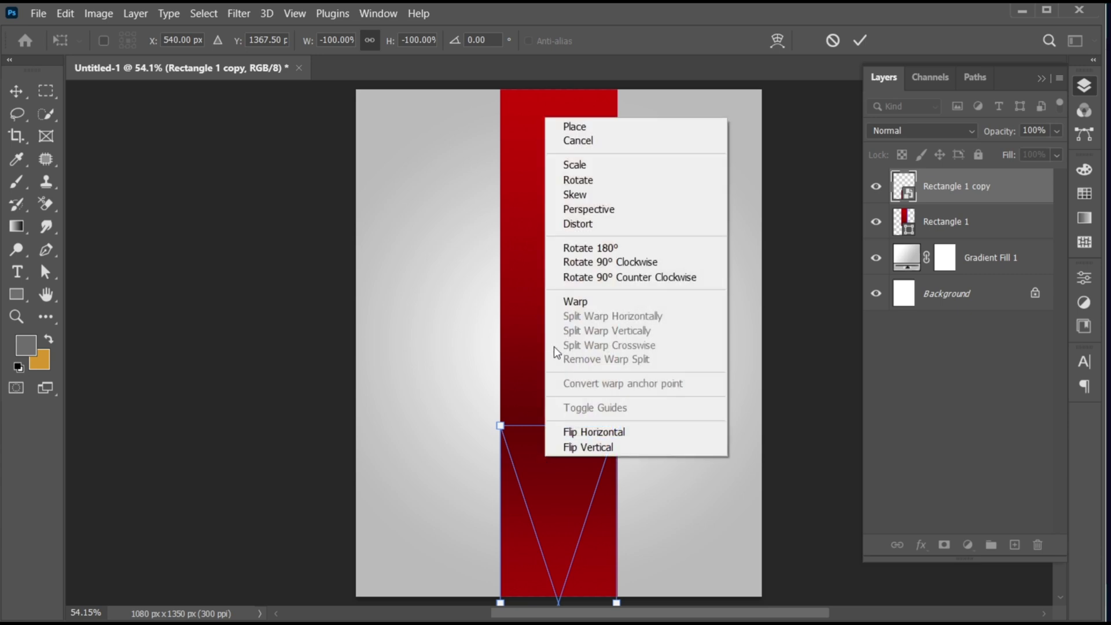
left_click(616, 210)
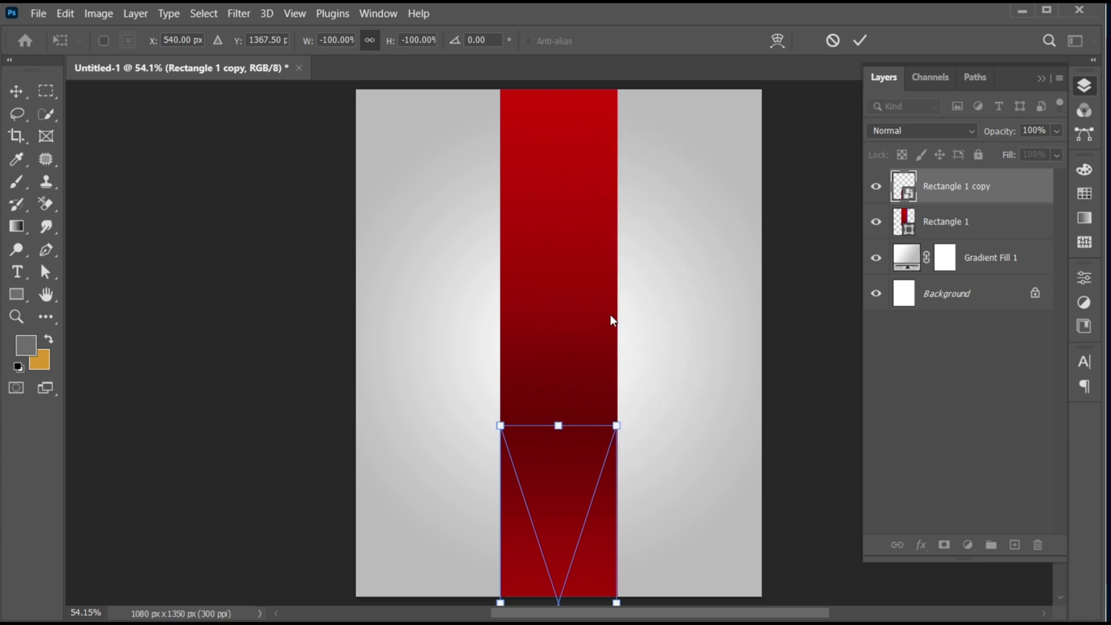
left_click_drag(552, 485, 547, 293)
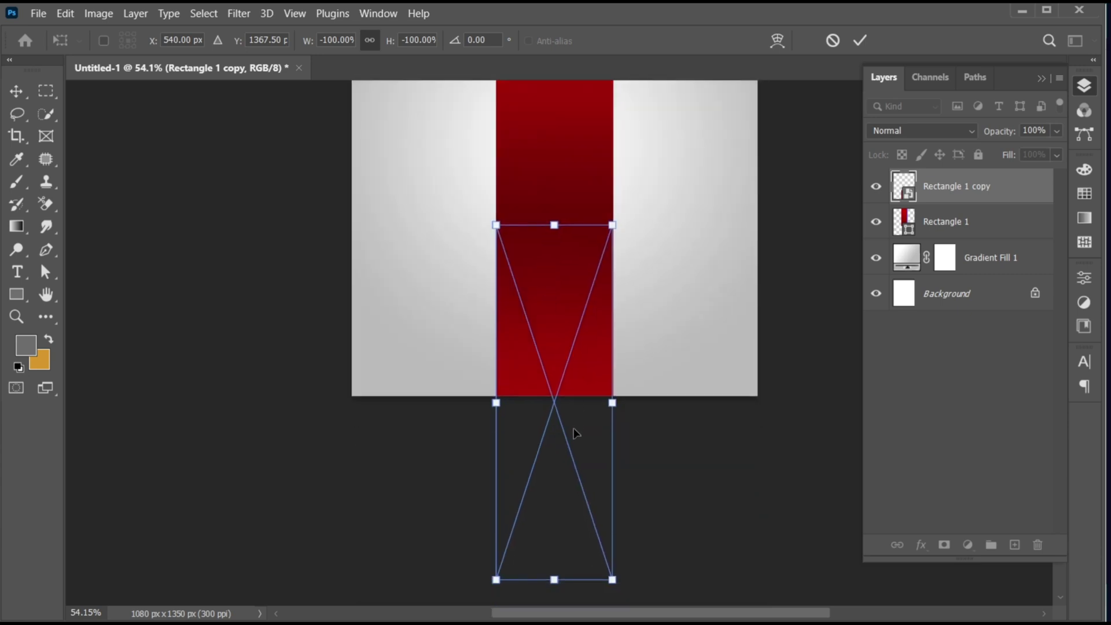
left_click_drag(614, 585, 902, 553)
left_click(860, 42)
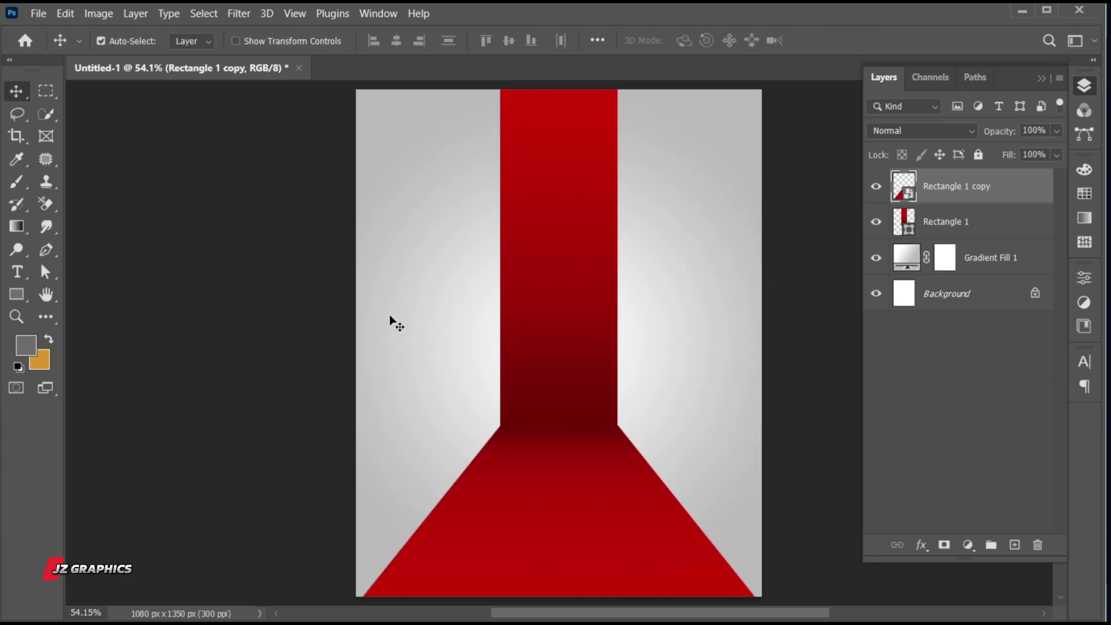
Add the text "REBEL" over the red strip, stacked vertically with one letter per line.
key("t")
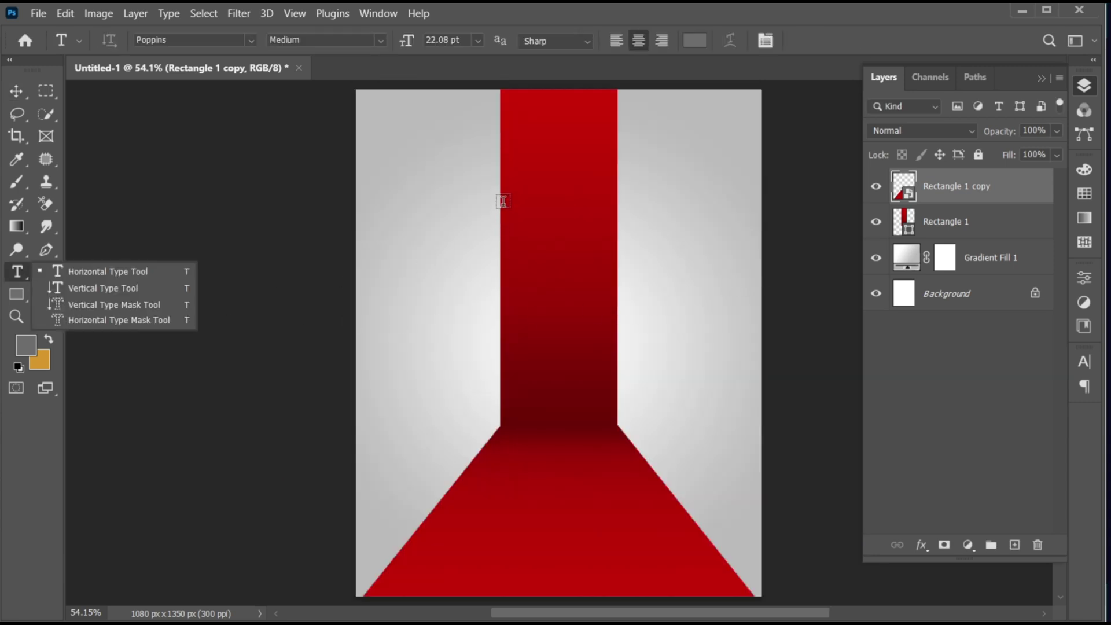
left_click(503, 201)
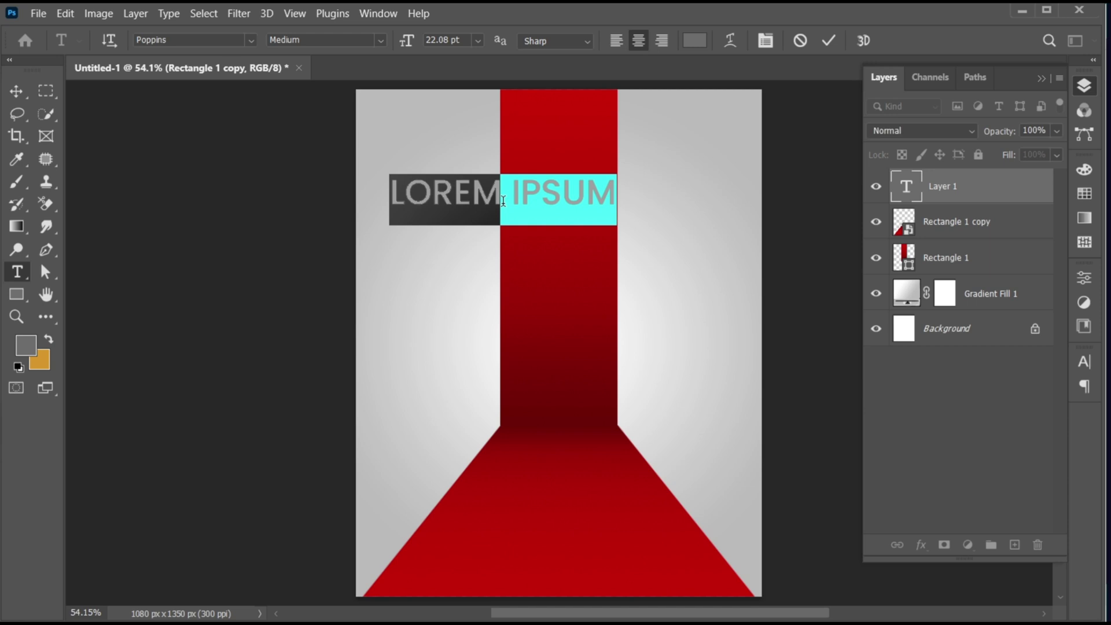
key("BackSpace")
type("REBEL")
Change the font of the whole REBEL text to TacticSansExd-Bld Expanded.
key("ctrl+a")
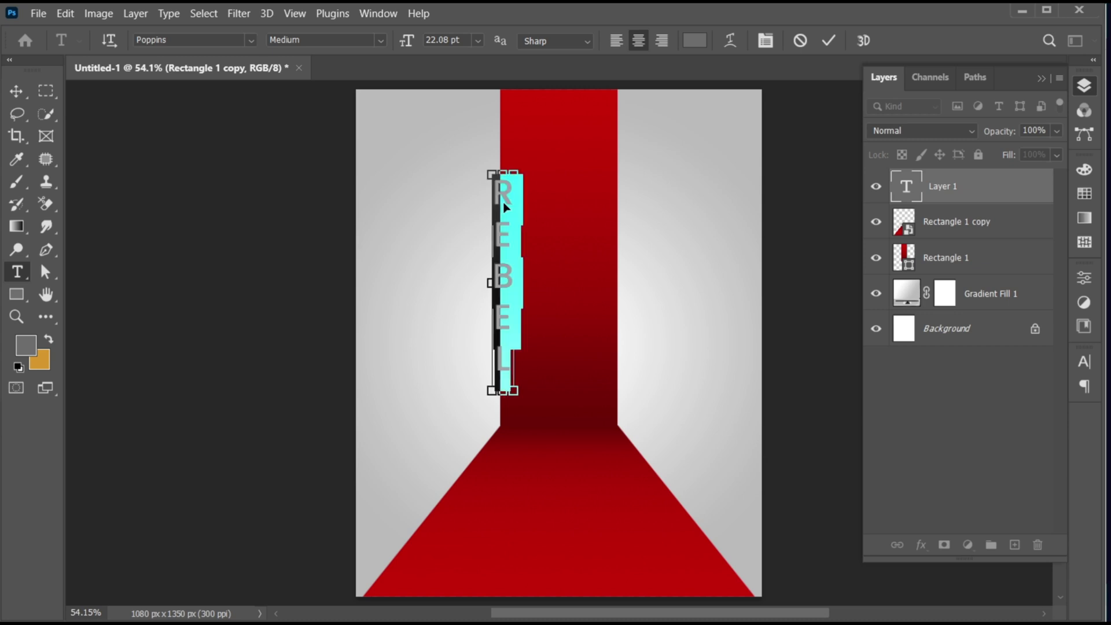
left_click(193, 40)
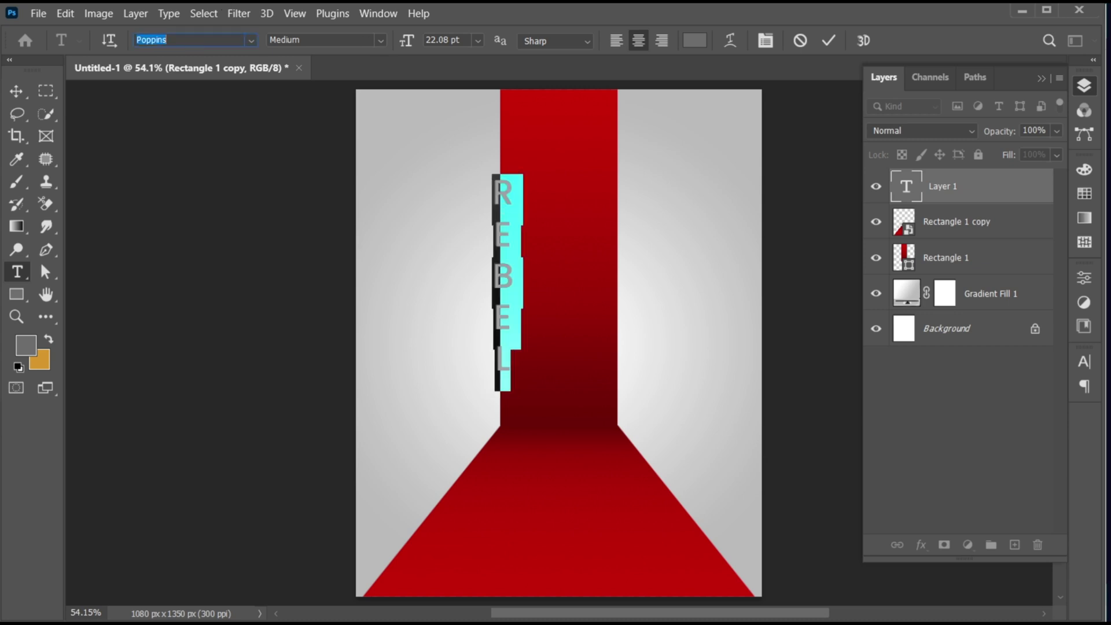
type("tacti")
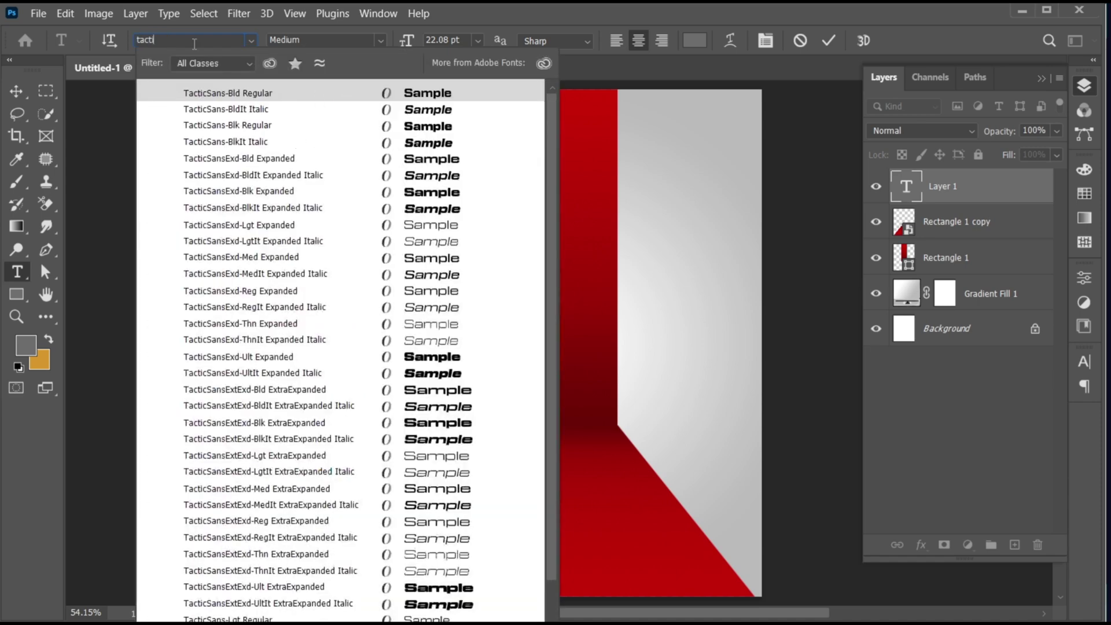
left_click(234, 158)
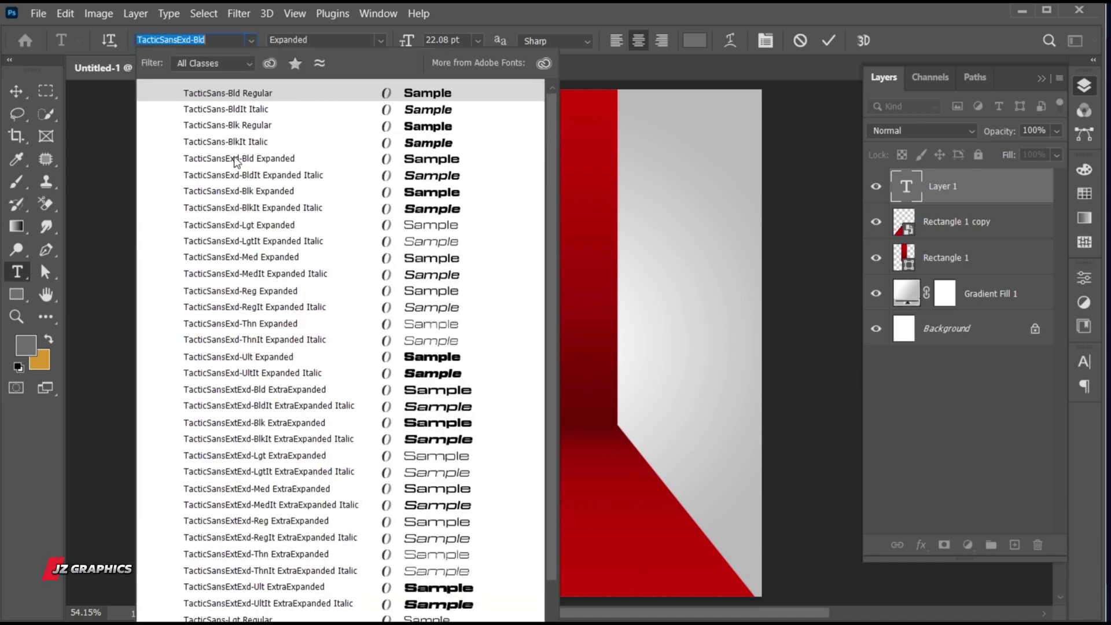
key("Return")
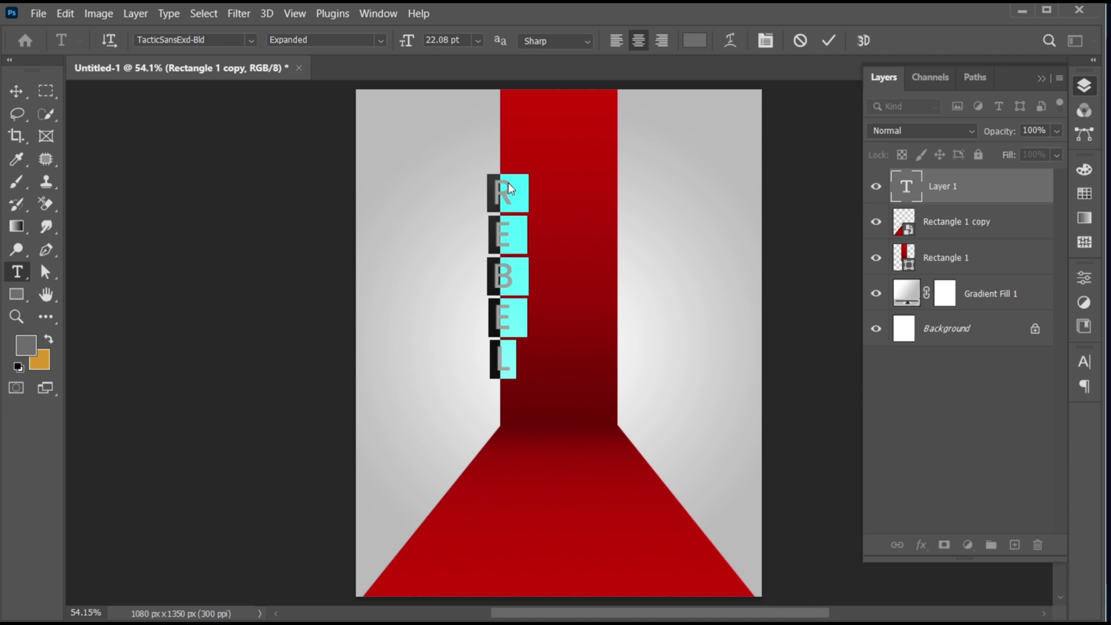
Set the REBEL text's colour to white (#ffffff) and commit the text edit.
left_click(695, 40)
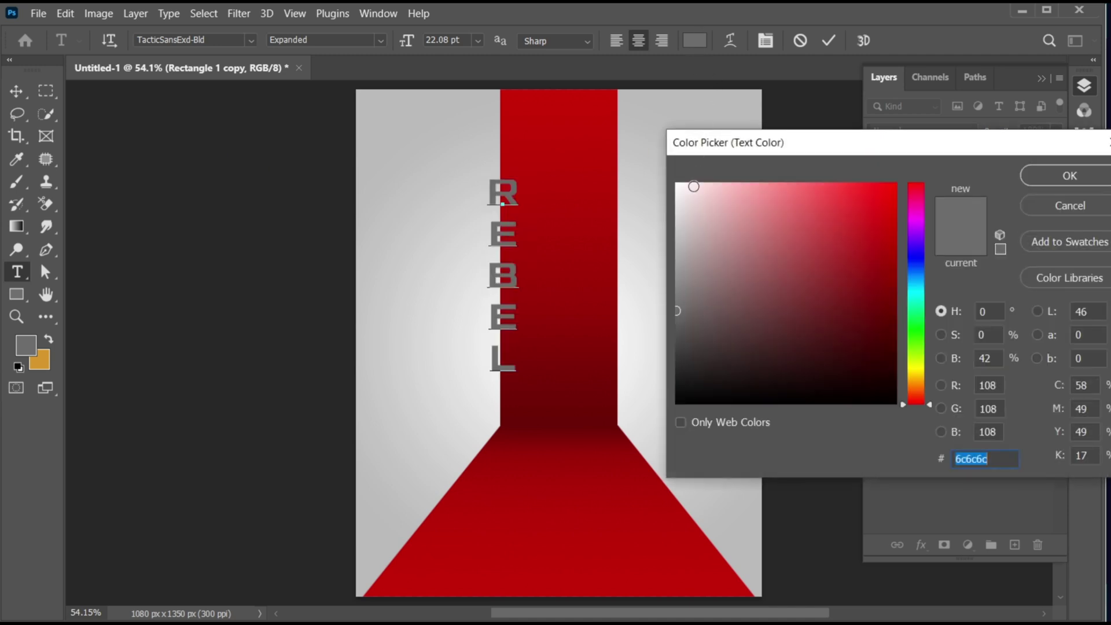
left_click(692, 189)
left_click(676, 183)
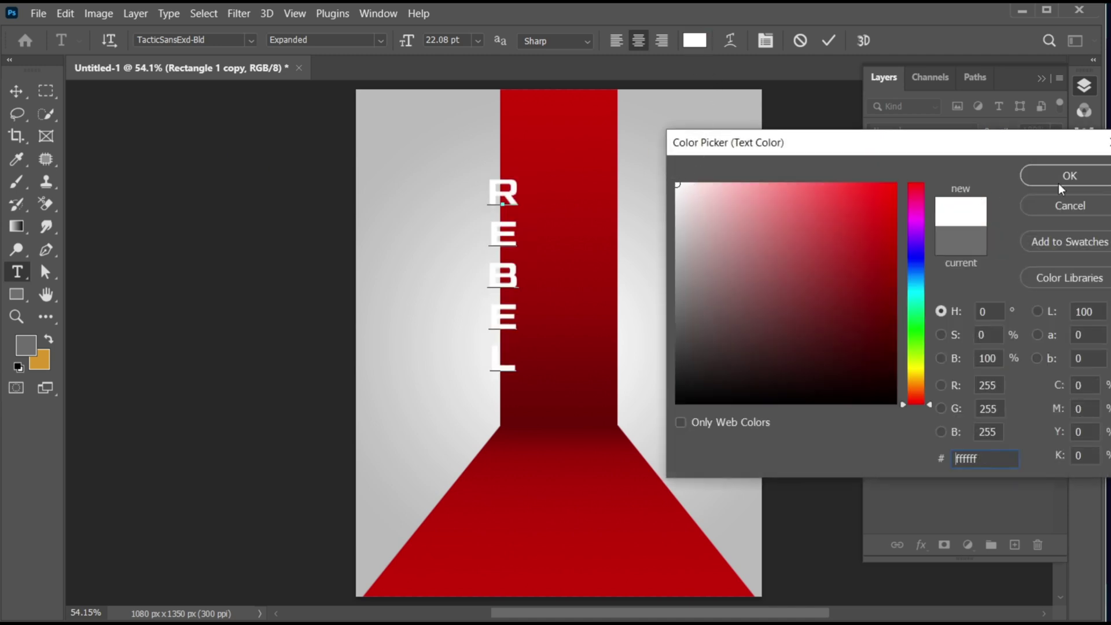
left_click(1059, 181)
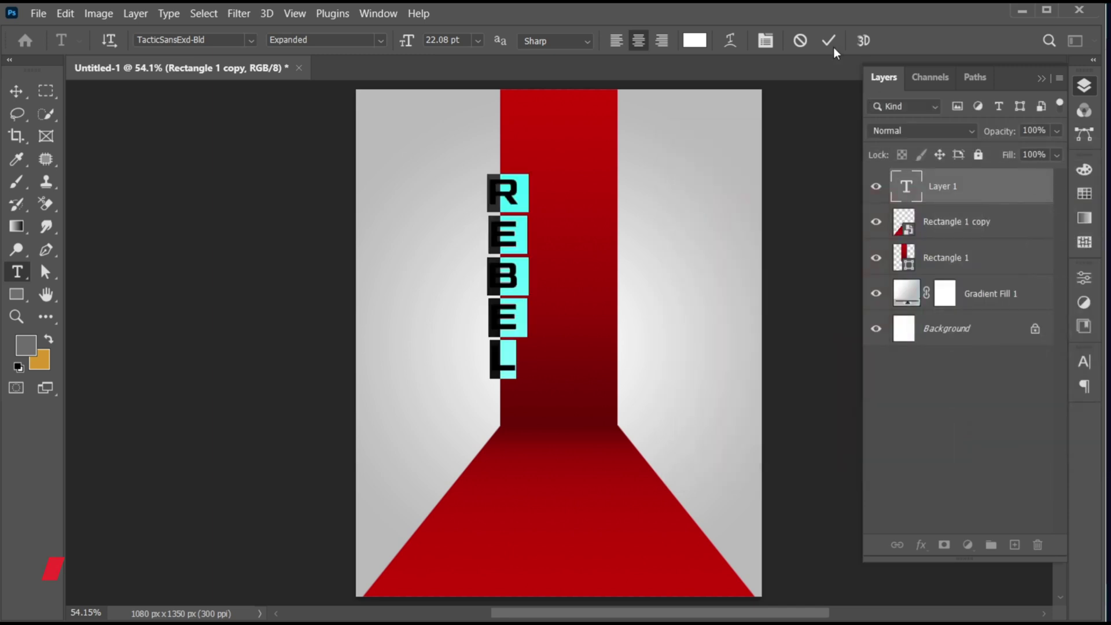
key("ctrl+h")
key("ctrl+Return")
Move the REBEL text onto the middle of the red wall strip and scale it up to about 37 pt.
key("v")
left_click_drag(506, 208, 562, 210)
key("ctrl+t")
left_click_drag(576, 377, 600, 457)
key("Return")
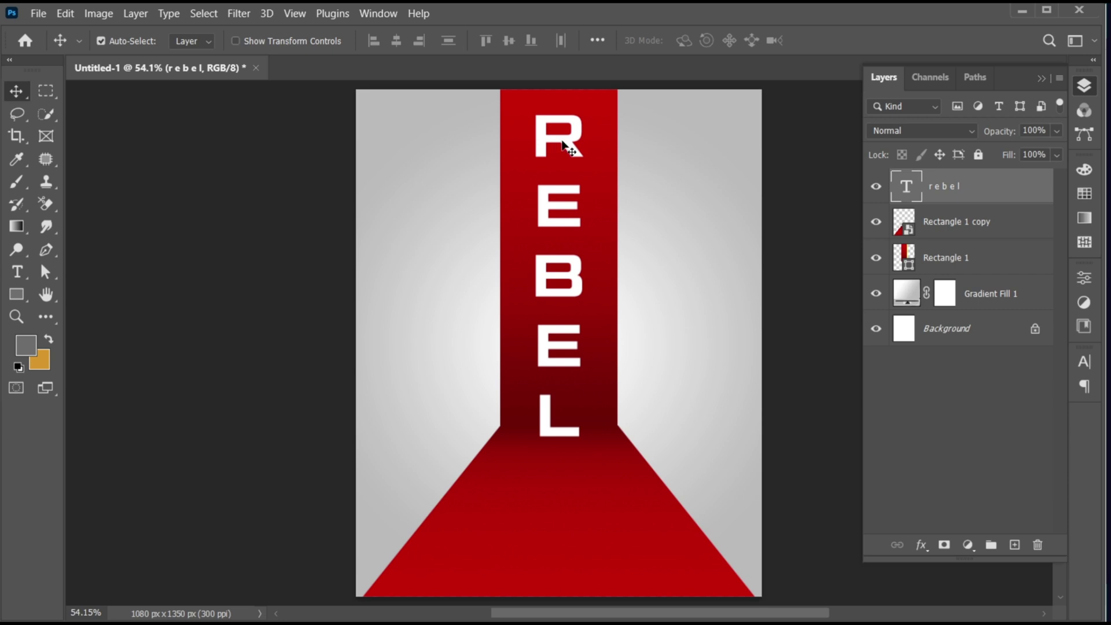
Tighten the leading of the stacked REBEL letters to 30 pt and commit the text edit.
double_click(564, 145)
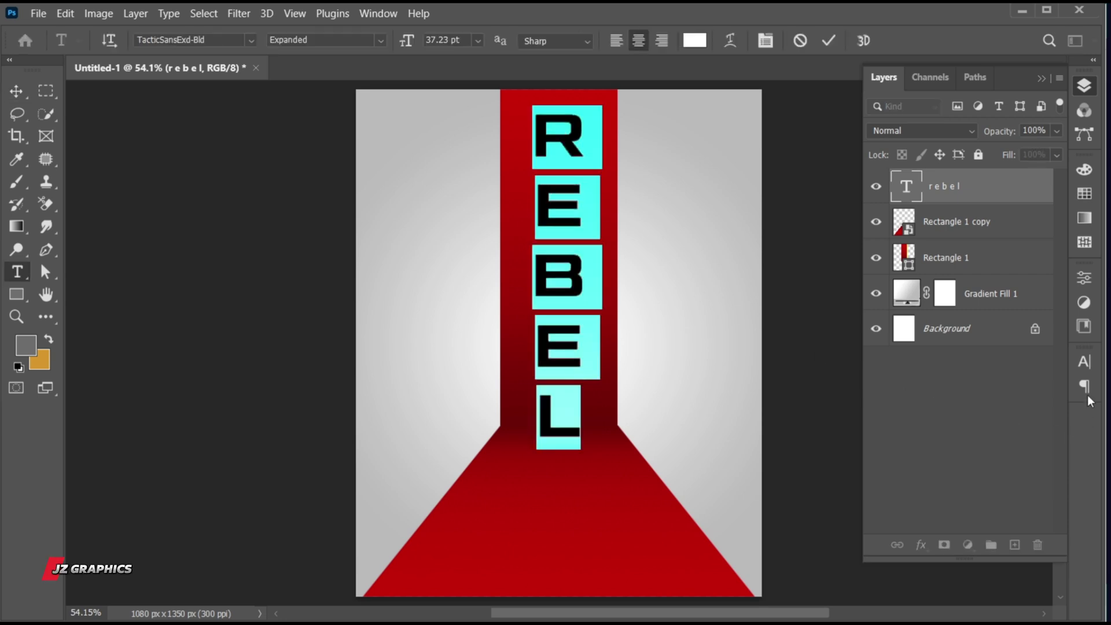
left_click(1084, 362)
left_click(1038, 407)
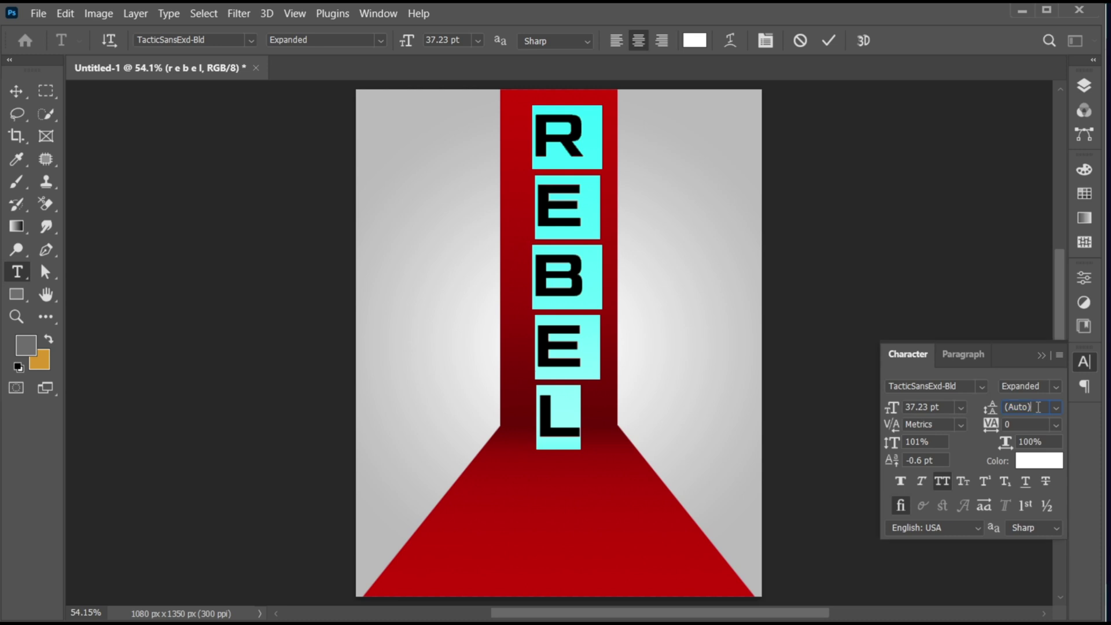
key("Down")
key("Down")
key("Down")
key("Down")
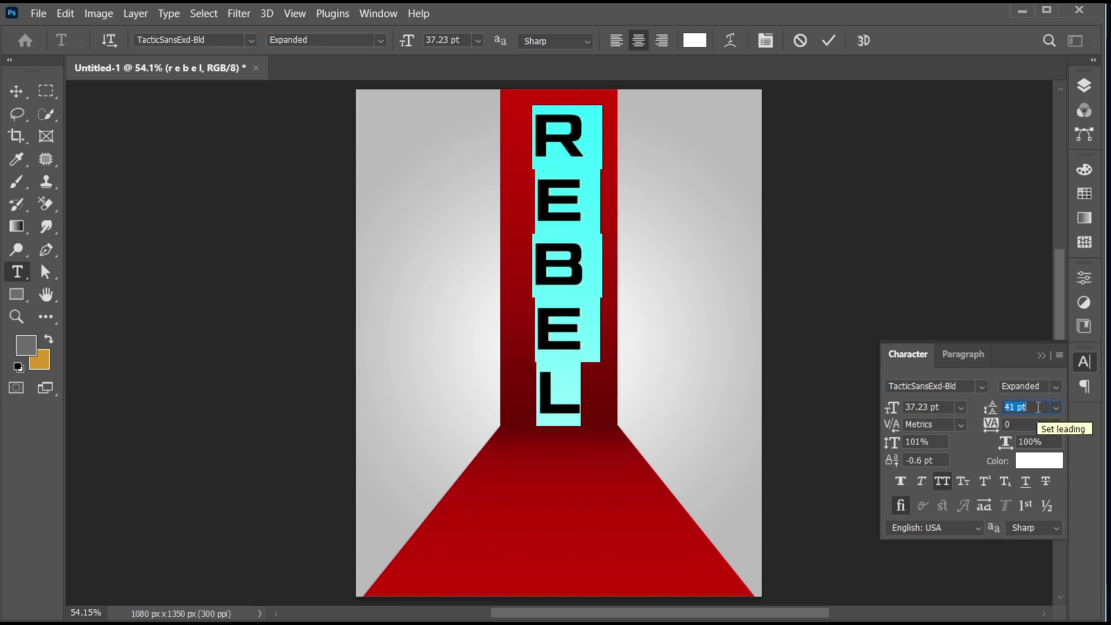
key("Down")
key("Down")
key("Down")
key("Down")
key("Down")
key("Down")
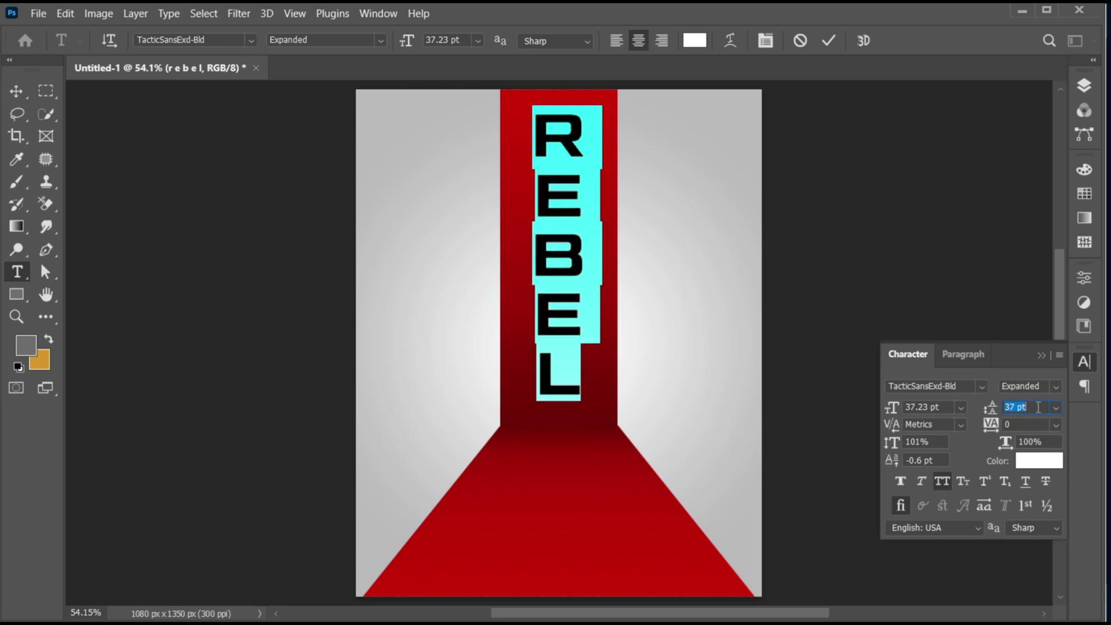
key("Down")
key("Down")
key("Down")
key("Down")
key("Down")
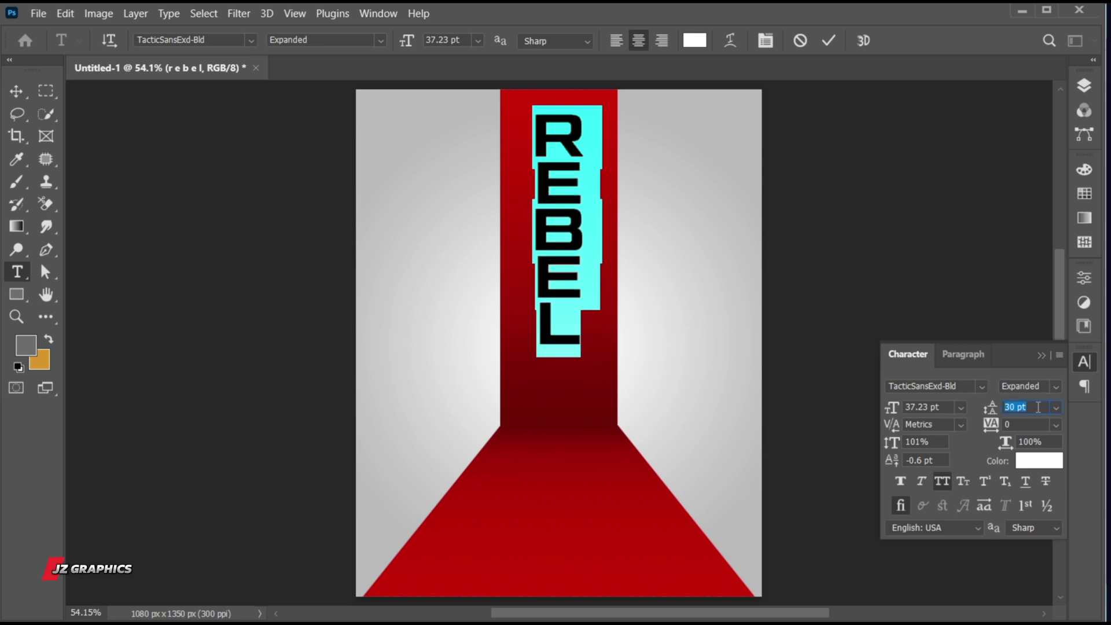
key("ctrl+h")
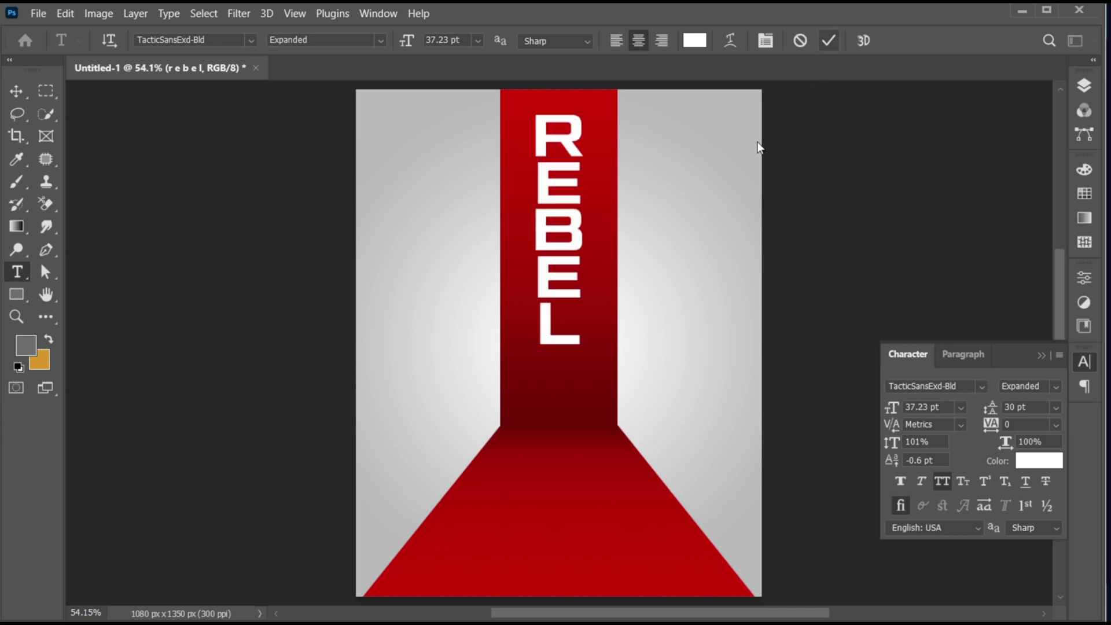
key("ctrl+Return")
Scale the REBEL text up to about 51 pt and position it to fill the height of the red wall strip.
key("v")
left_click_drag(566, 257, 566, 300)
key("ctrl+t")
left_click_drag(581, 406, 596, 438)
left_click_drag(576, 360, 572, 347)
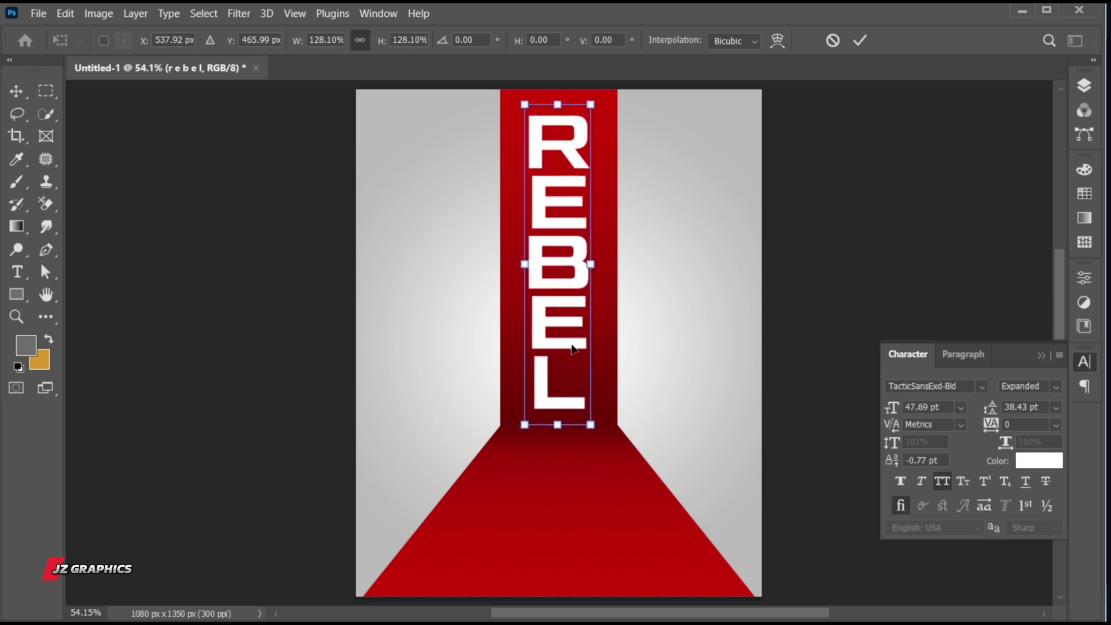
left_click_drag(598, 428, 597, 439)
left_click(859, 41)
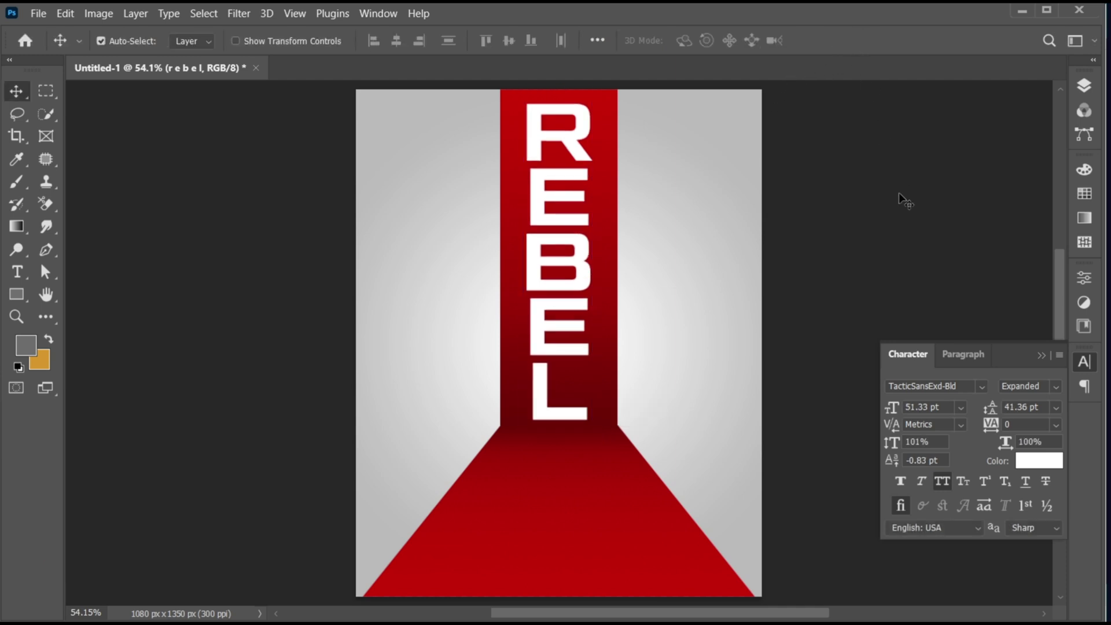
Place man.png from Local Disk (D:) as an embedded image, keeping its default size and centred position.
left_click(34, 15)
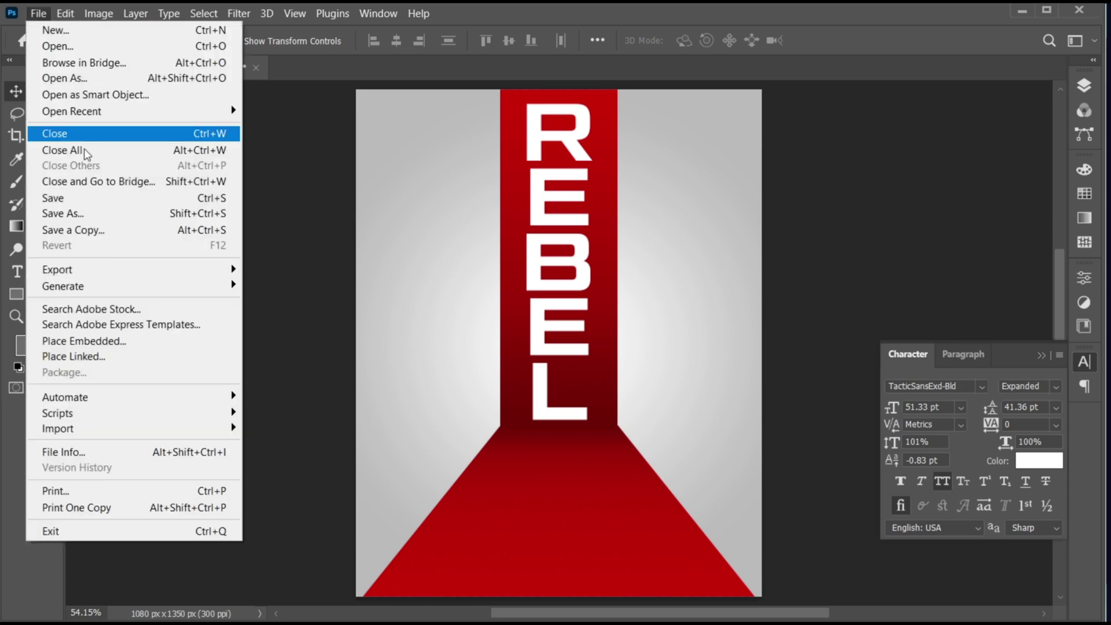
left_click(134, 341)
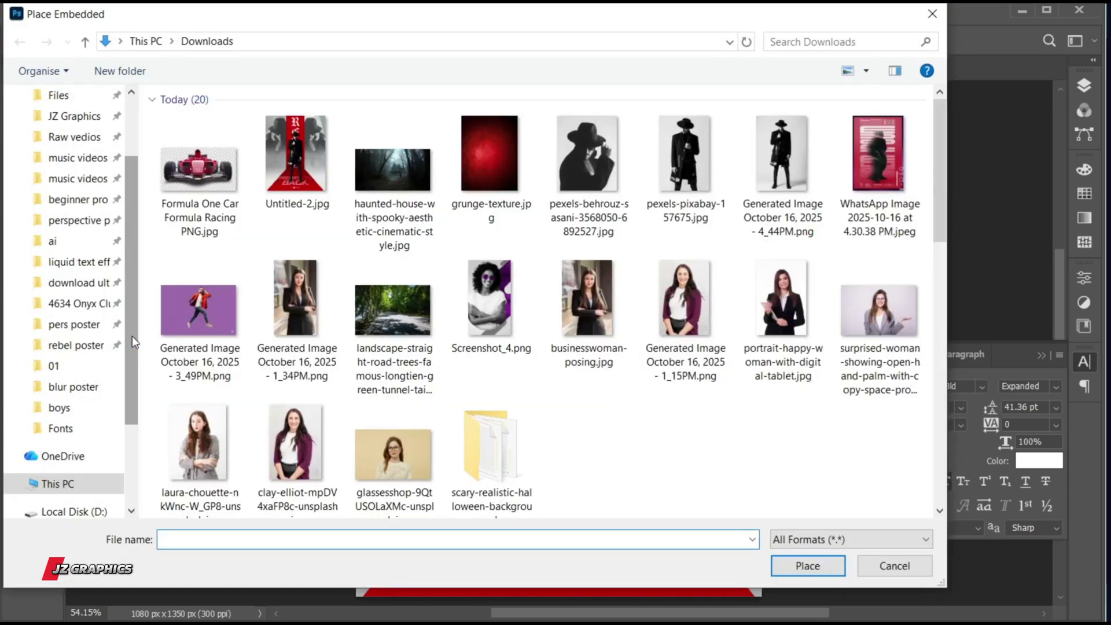
scroll(98, 440, "down", 1)
left_click(101, 428)
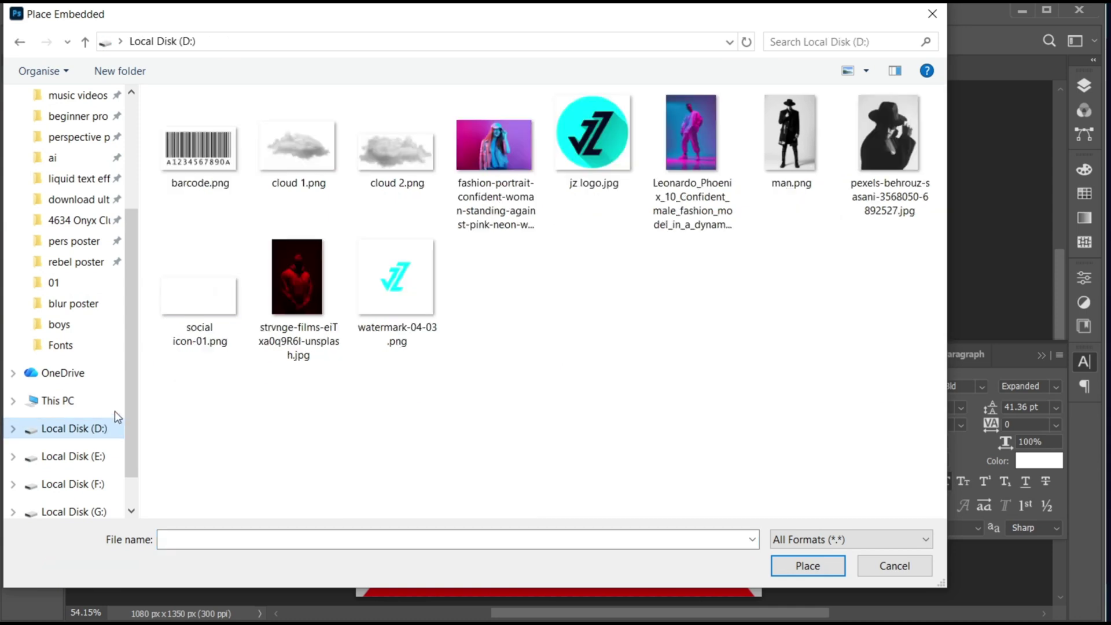
left_click(813, 158)
left_click(807, 566)
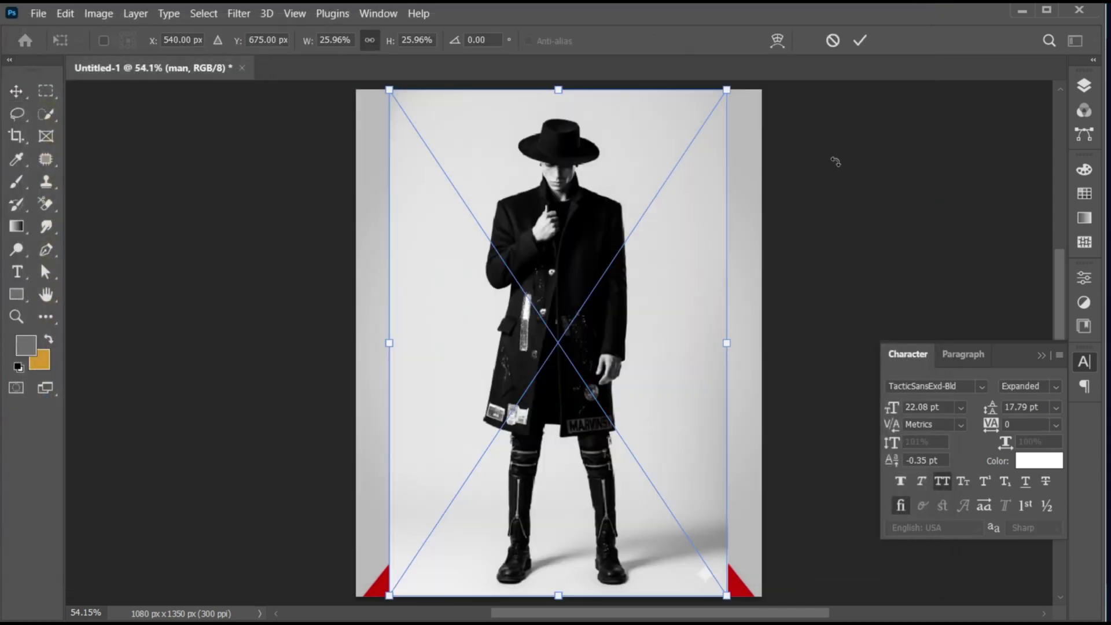
left_click(862, 40)
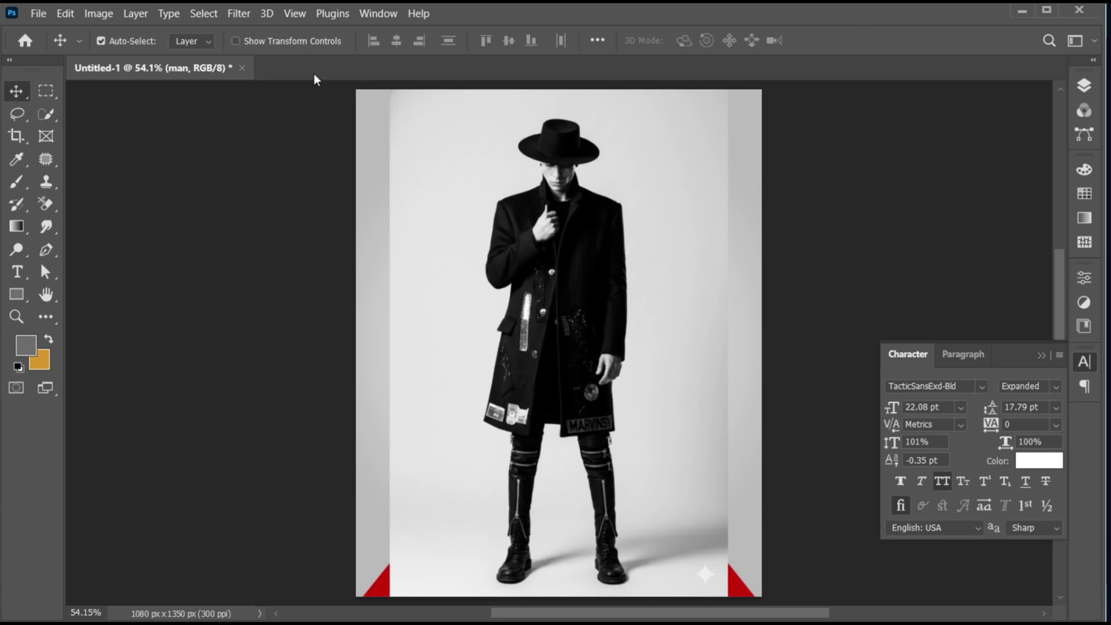
Select the man as the subject and add the missed areas beside his face to the selection with the Lasso tool.
left_click(218, 17)
left_click(258, 211)
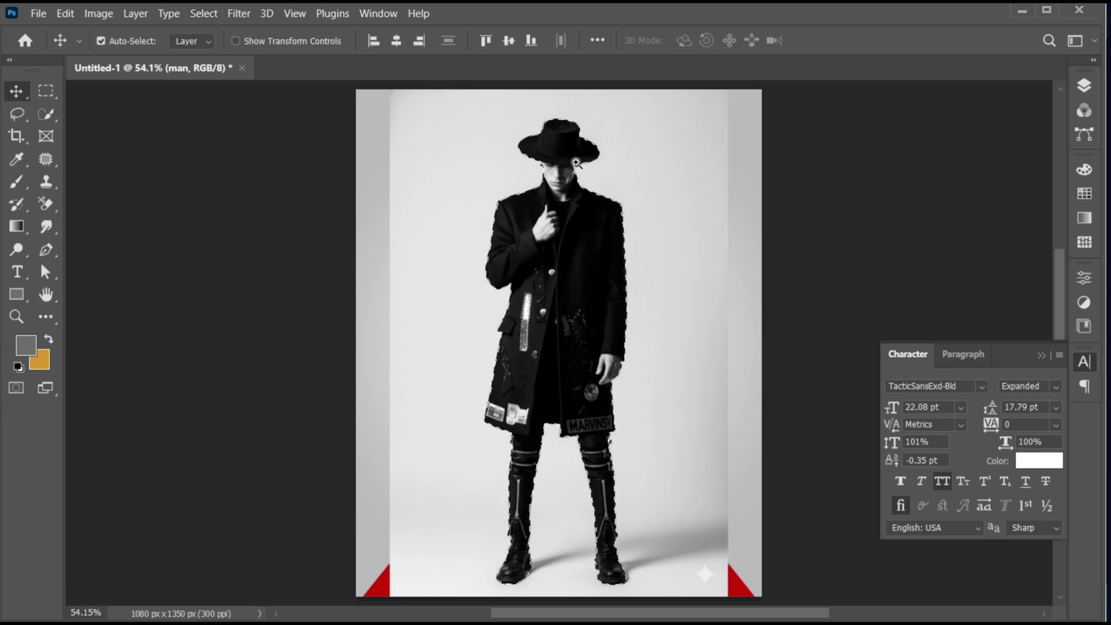
key("z")
left_click_drag(596, 177, 650, 212)
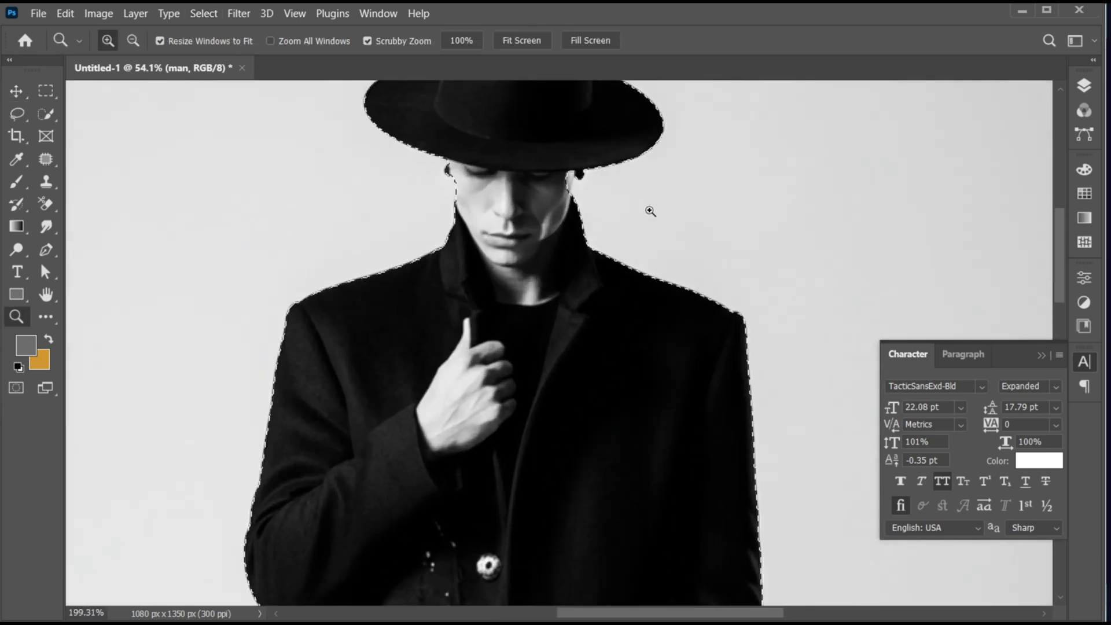
left_click(16, 113)
left_click_drag(457, 174, 453, 188)
mouse_move(485, 227)
left_mouse_down()
mouse_move(582, 227)
mouse_move(578, 189)
mouse_move(550, 173)
mouse_move(557, 226)
left_mouse_up()
Refine the selection around the coat hem, trouser legs and boots with the Lasso tool, subtracting the excess beside the boots.
scroll(549, 400, "down", 10)
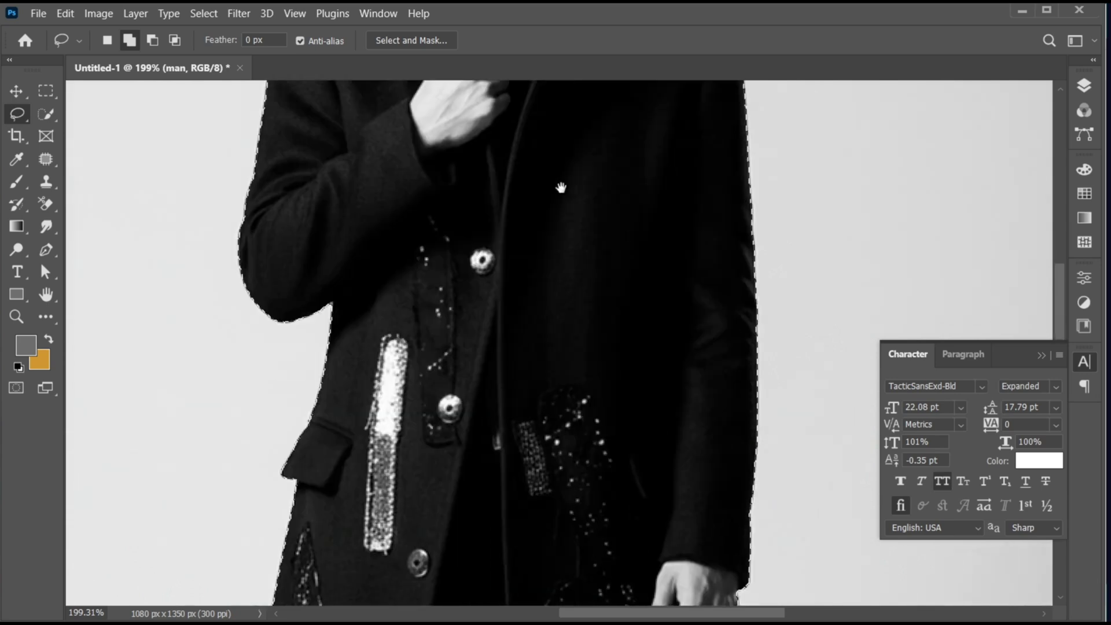
scroll(549, 465, "down", 5)
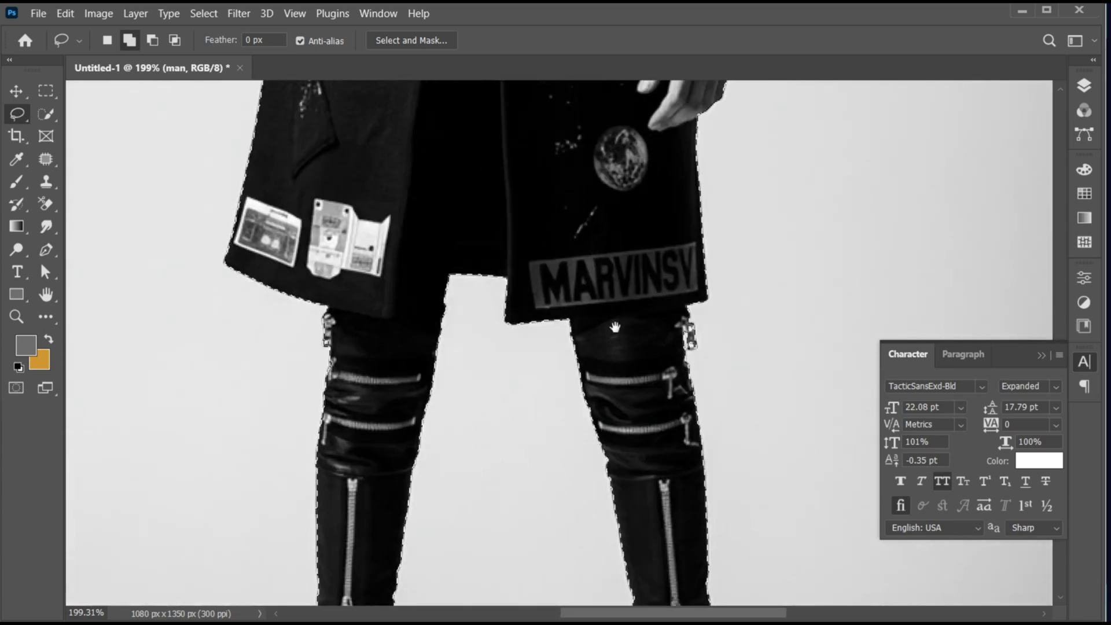
key("alt")
left_click_drag(696, 282, 695, 283)
key("alt")
mouse_move(324, 271)
left_mouse_down()
mouse_move(303, 303)
mouse_move(322, 272)
left_mouse_up()
mouse_move(459, 519)
left_mouse_down()
mouse_move(397, 311)
mouse_move(393, 189)
left_mouse_up()
key("alt")
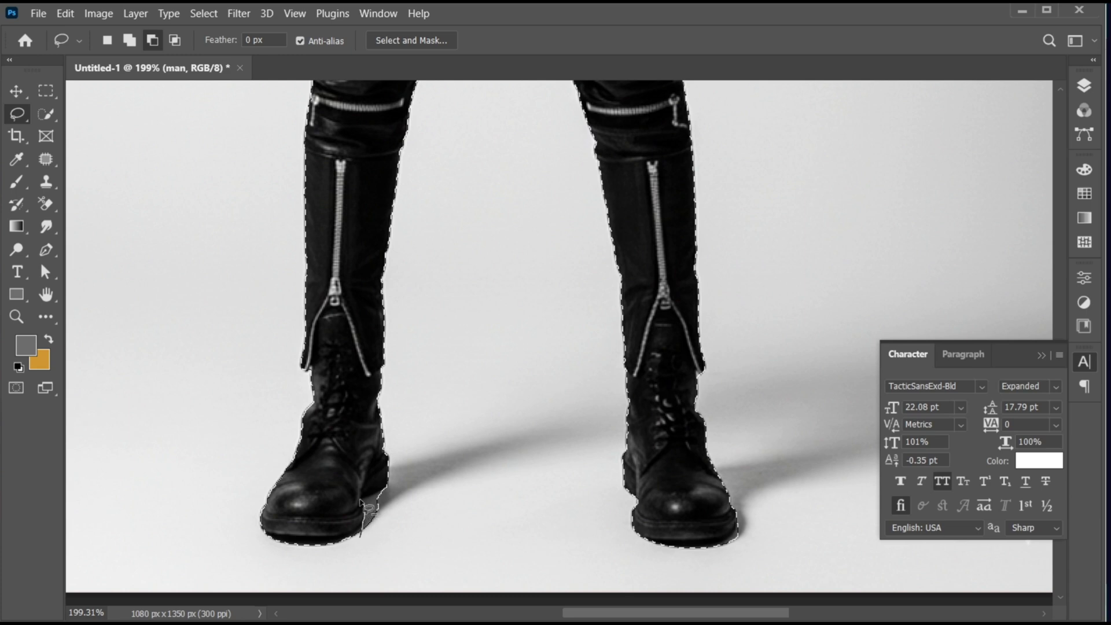
mouse_move(405, 483)
left_mouse_down()
mouse_move(373, 533)
mouse_move(384, 538)
left_mouse_up()
mouse_move(718, 538)
left_mouse_down()
mouse_move(745, 534)
mouse_move(710, 575)
mouse_move(723, 545)
mouse_move(734, 553)
left_mouse_up()
key("shift")
Add a layer mask to the man layer from the selection to hide the photo's background.
key("v")
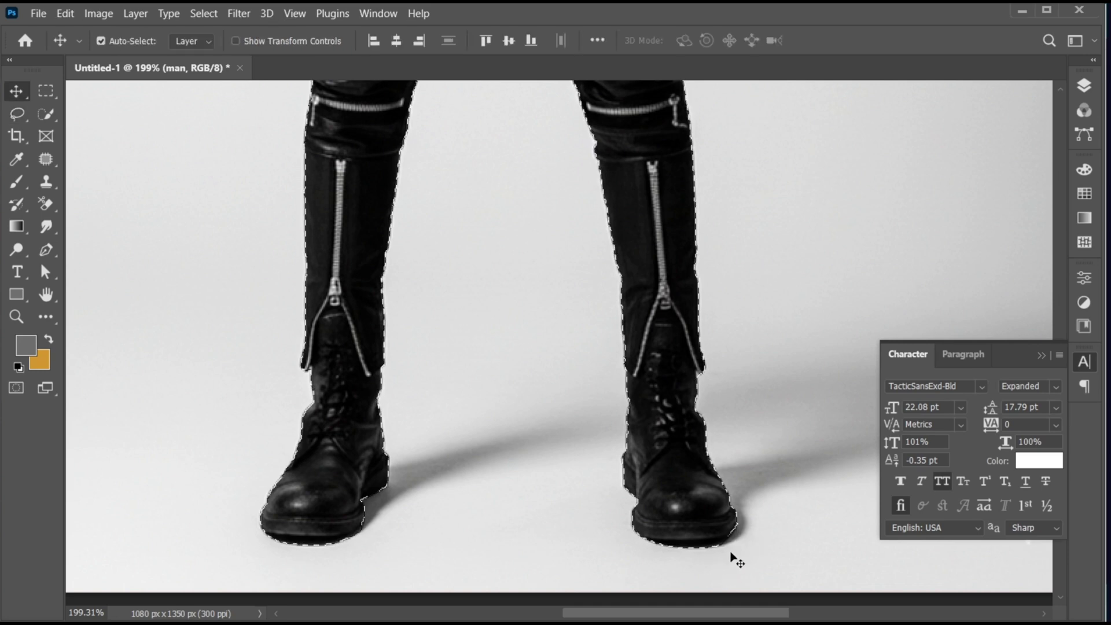
key("ctrl+0")
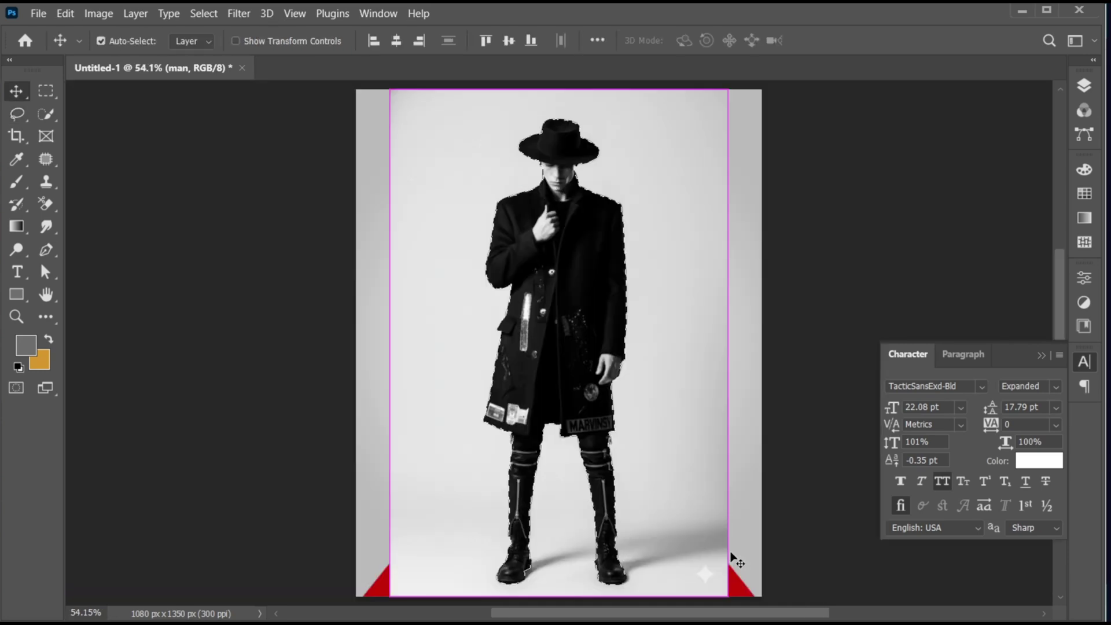
left_click(1086, 89)
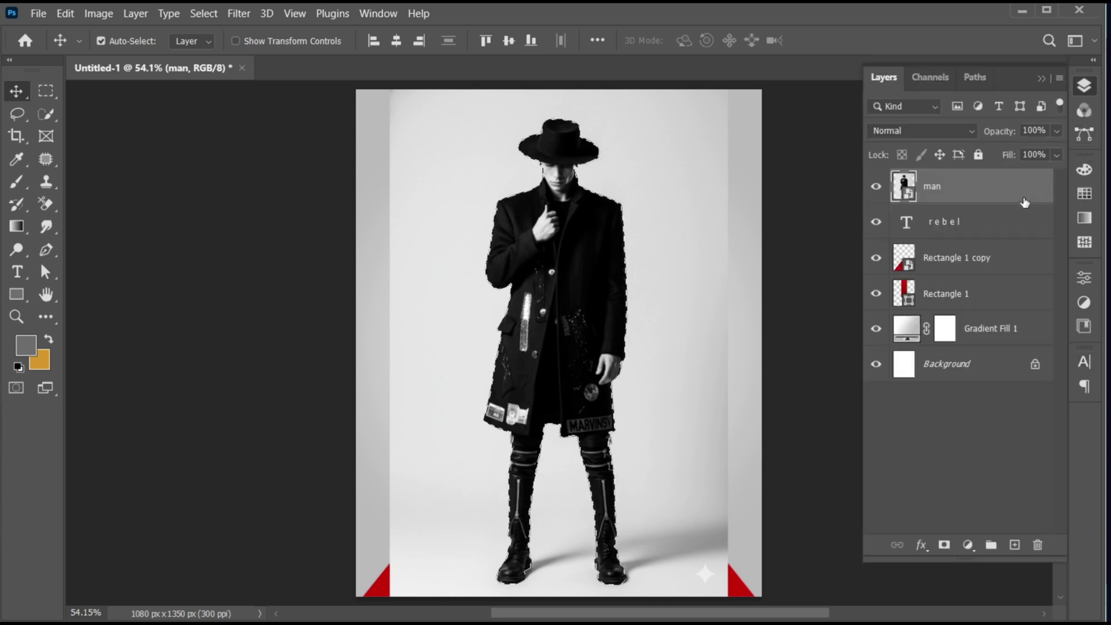
left_click(945, 545)
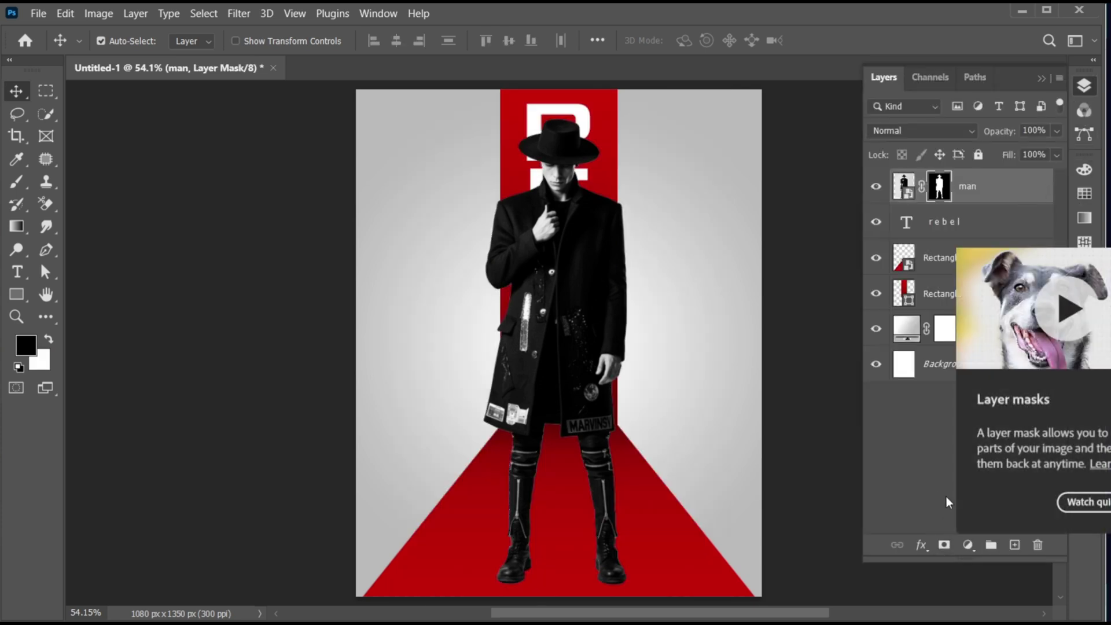
left_click(927, 495)
Scale the masked man down to about 73% around the canvas centre.
left_click(974, 197)
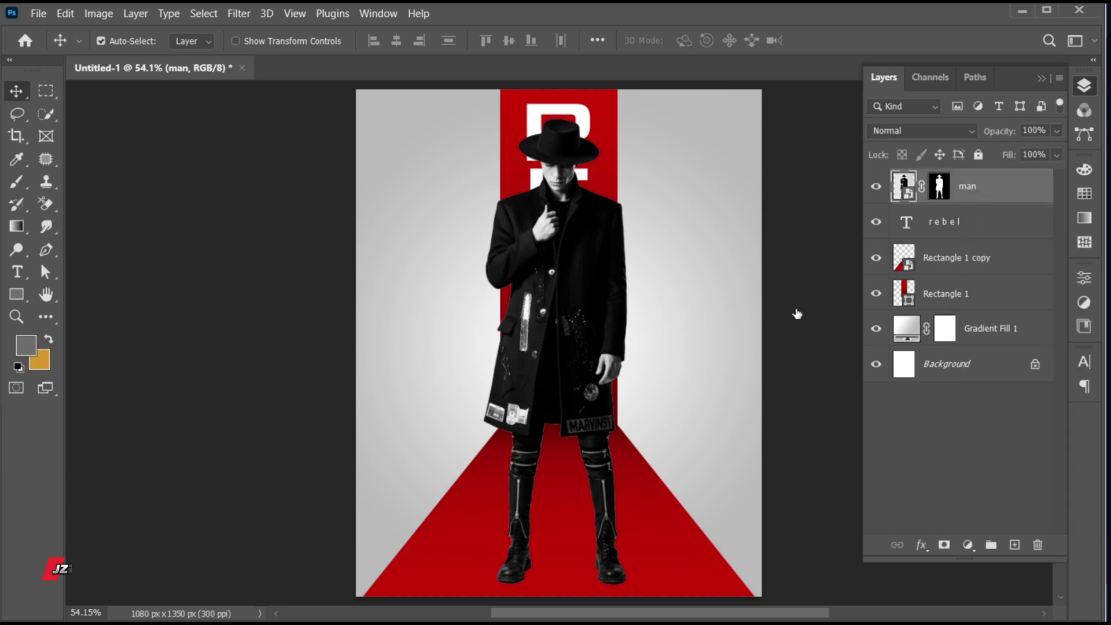
key("ctrl+t")
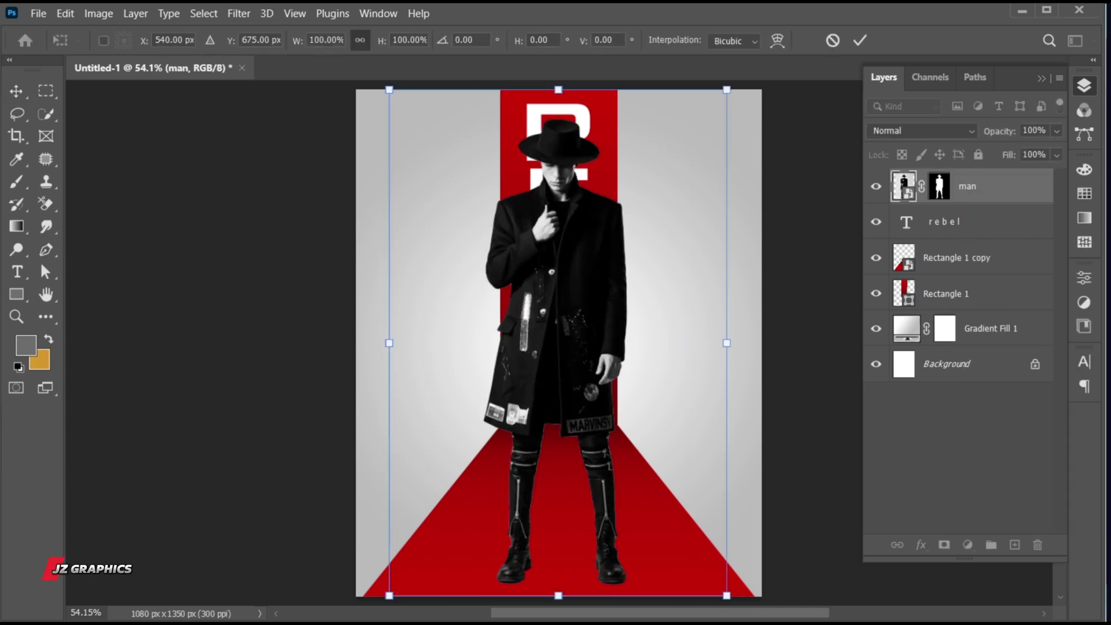
left_click_drag(727, 596, 642, 542)
left_click_drag(550, 347, 549, 342)
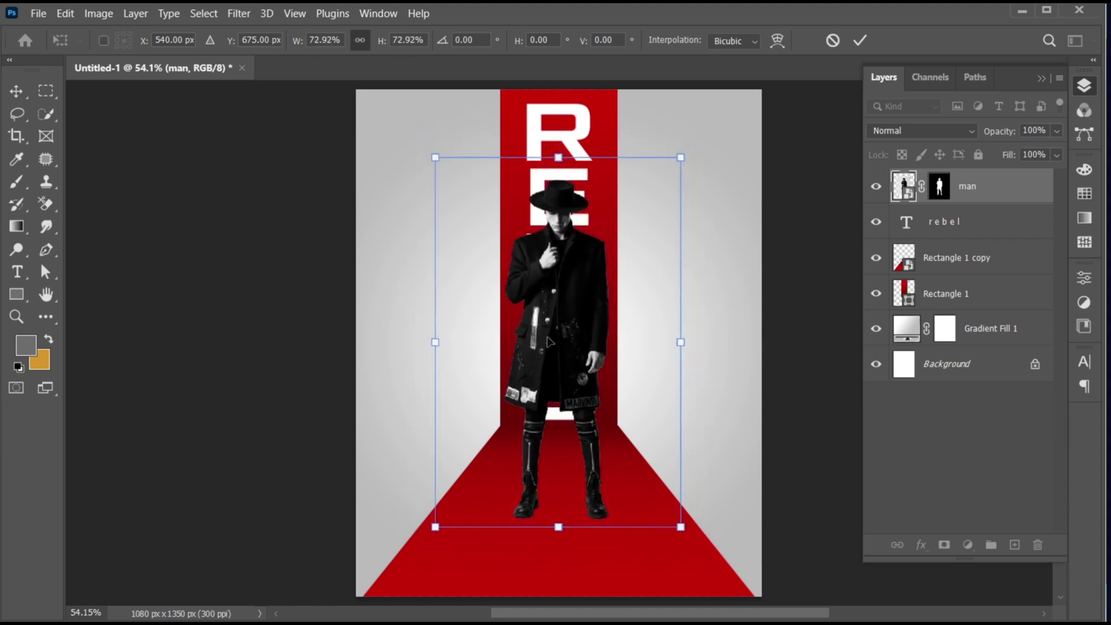
left_click(859, 42)
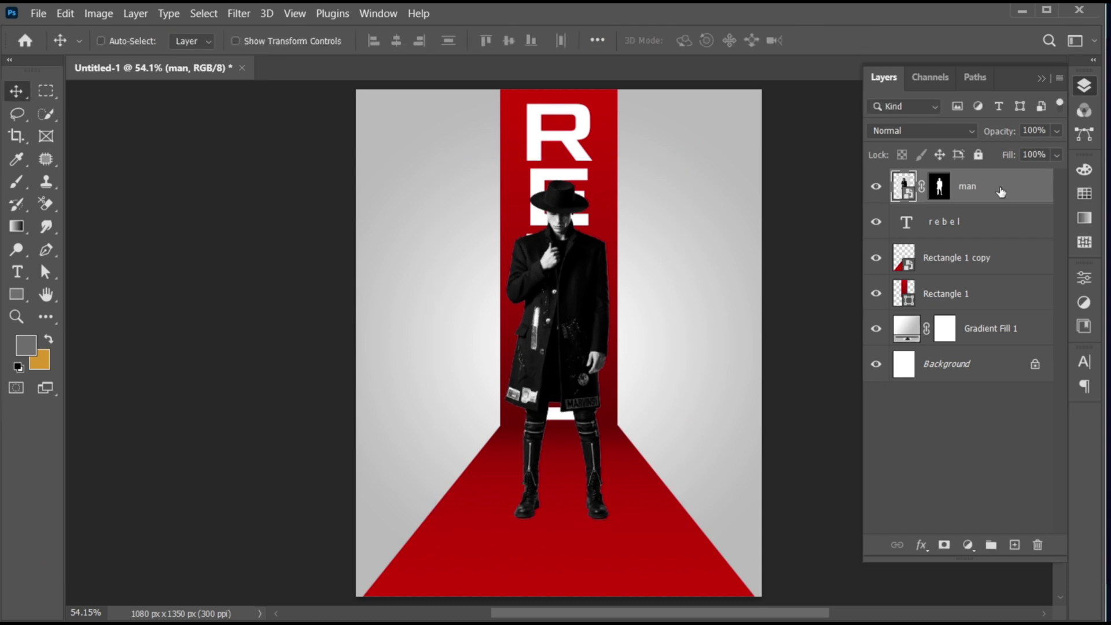
Duplicate the man layer and remove the layer mask from the original man layer underneath.
key("ctrl+j")
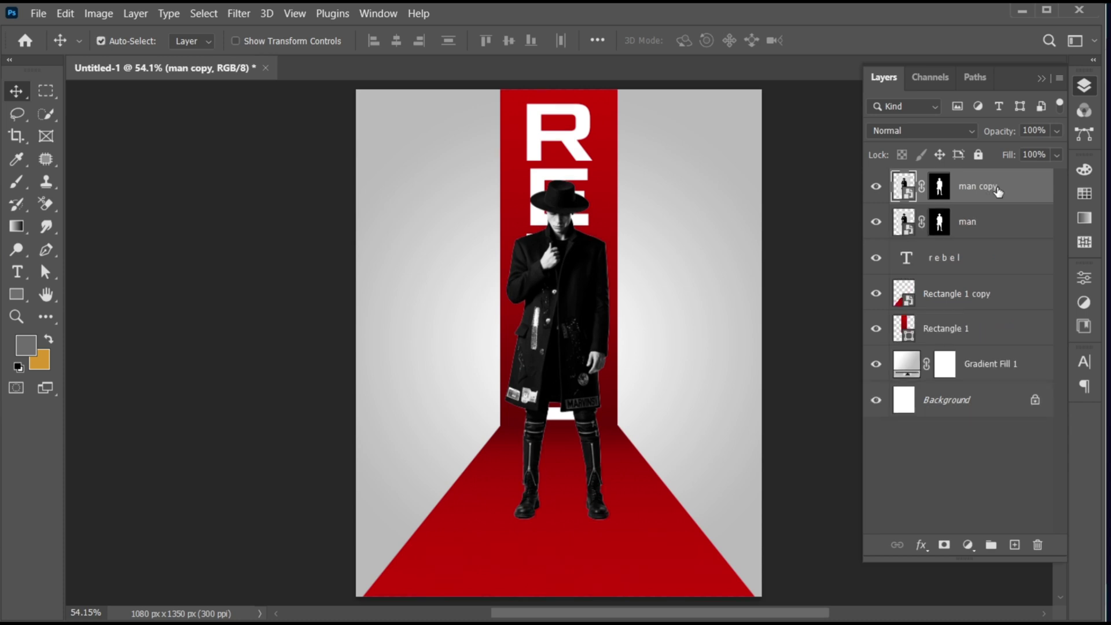
left_click(945, 230)
key("Delete")
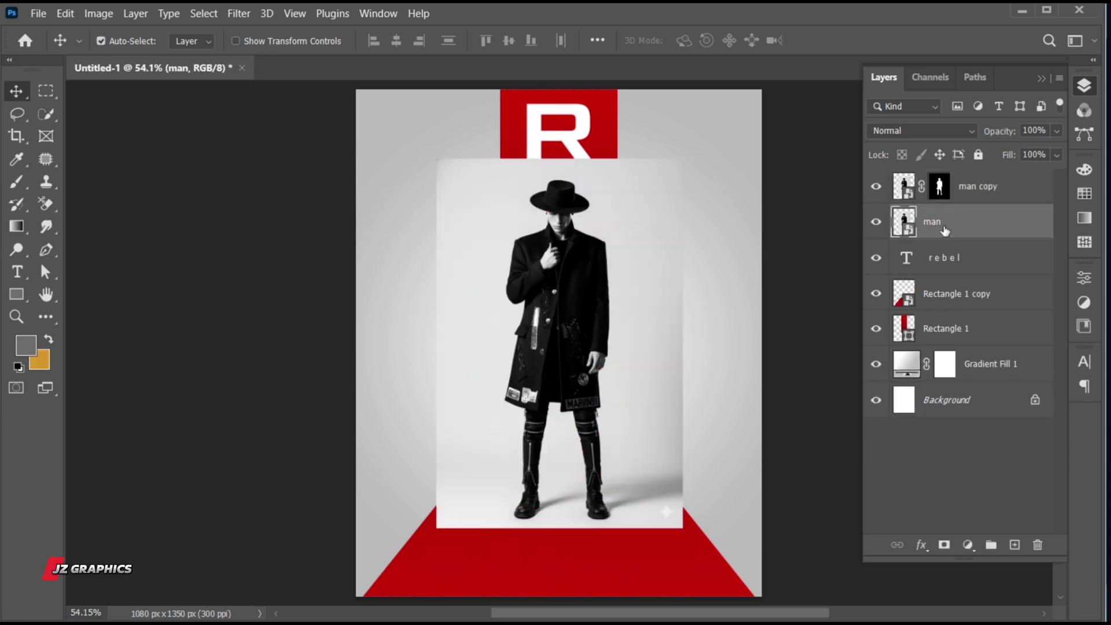
Copy the lassoed area around the boots and their floor shadow to a new layer, and delete the unmasked man layer.
left_click(16, 113)
mouse_move(501, 486)
left_mouse_down()
mouse_move(616, 456)
mouse_move(703, 464)
mouse_move(671, 542)
mouse_move(589, 549)
mouse_move(527, 531)
mouse_move(501, 514)
mouse_move(500, 488)
left_mouse_up()
key("v")
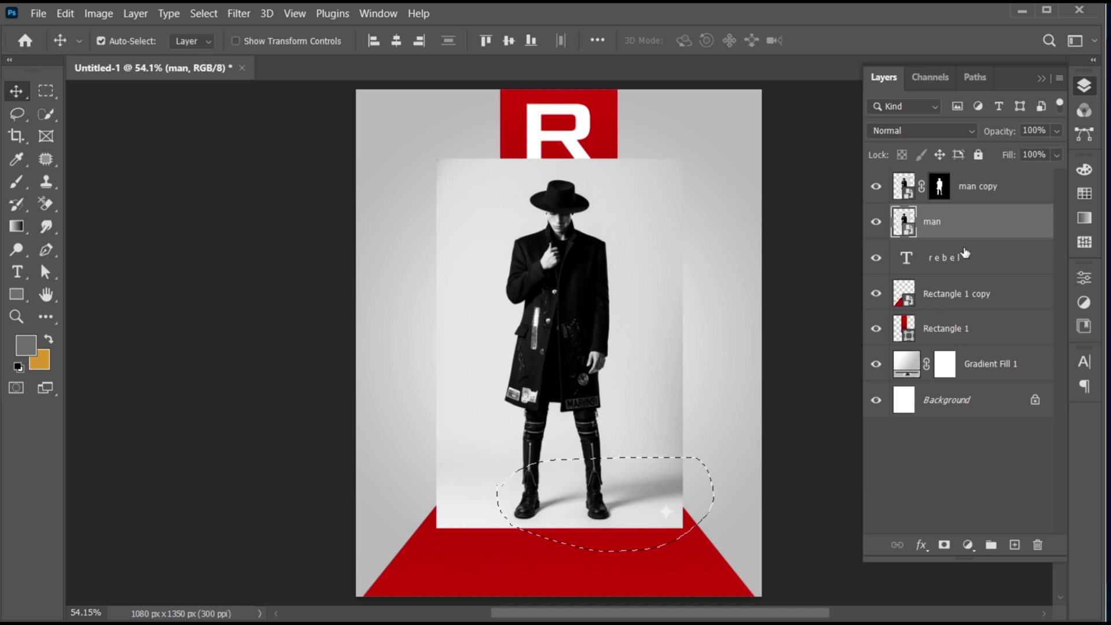
key("ctrl+j")
left_click(947, 266)
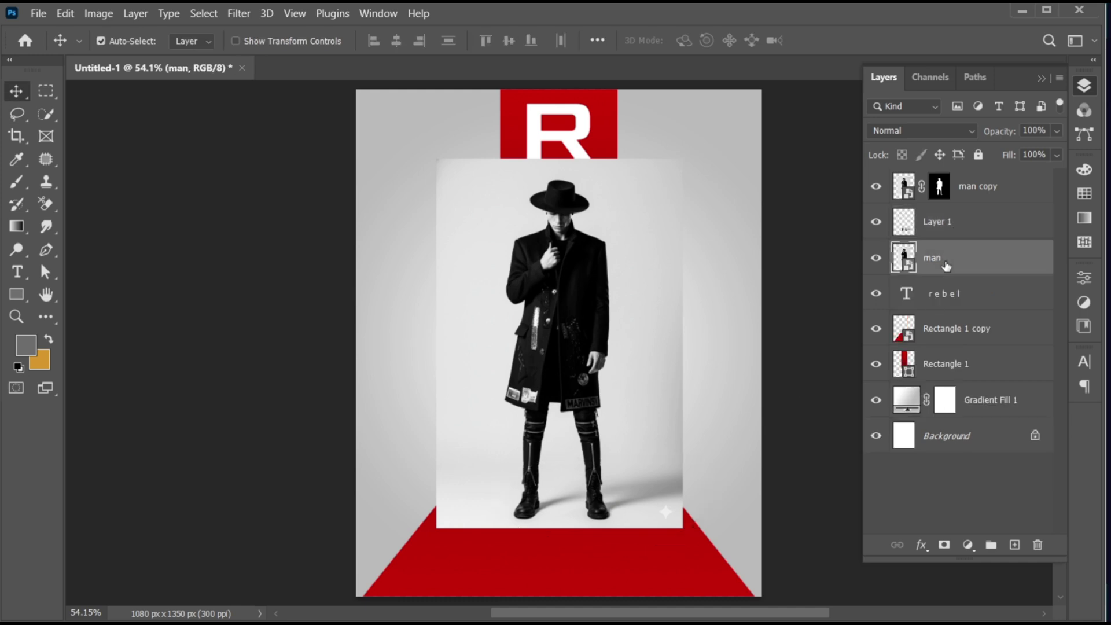
key("Delete")
Set the blend mode of the boots-and-shadow layer to Color Burn.
left_click(950, 226)
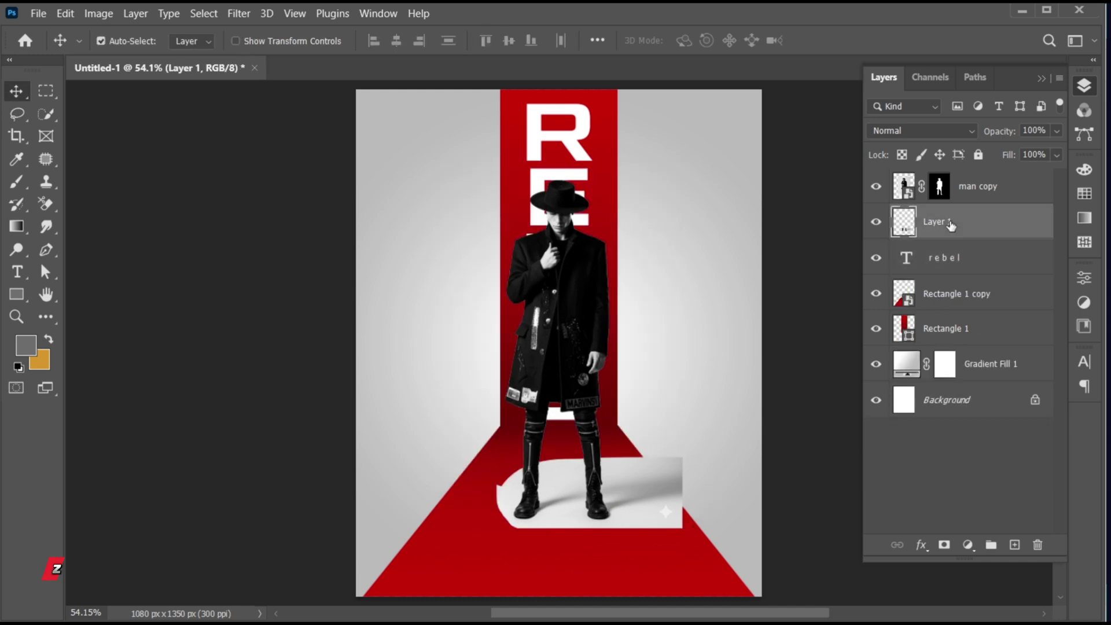
left_click(909, 132)
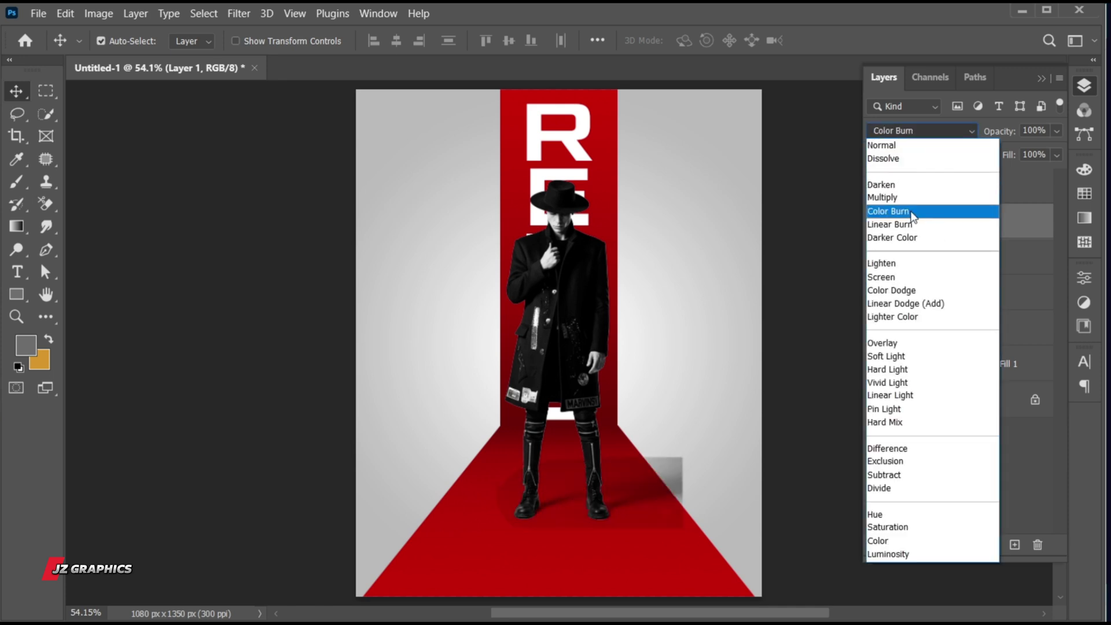
left_click(912, 212)
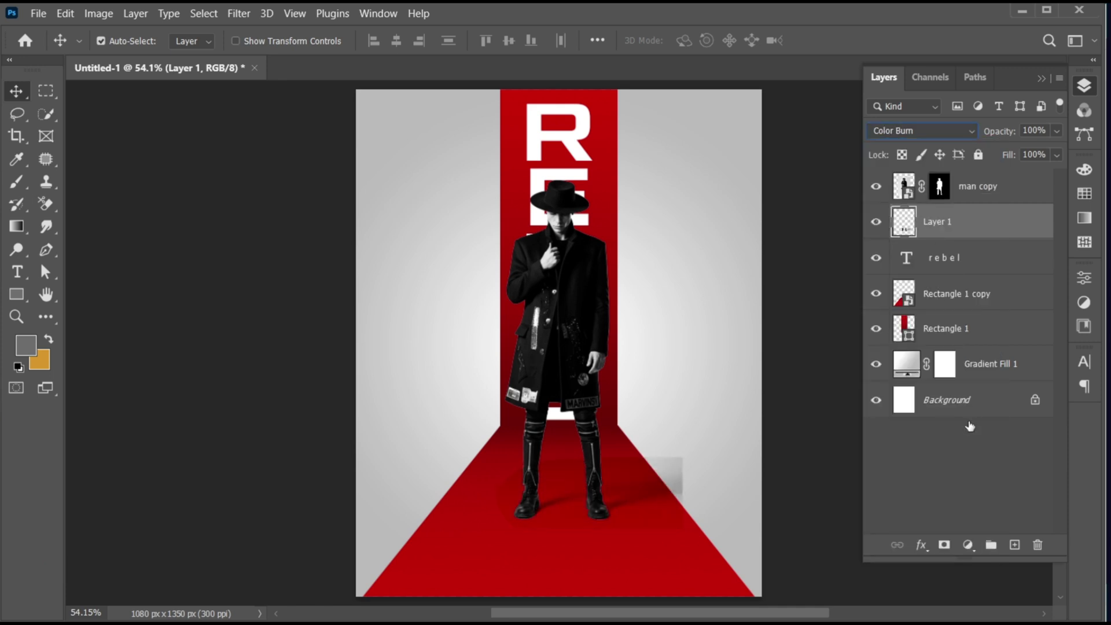
Add a layer mask to the shadow layer and paint out its hard edges around the shadow with a soft 150 px black brush.
left_click(945, 545)
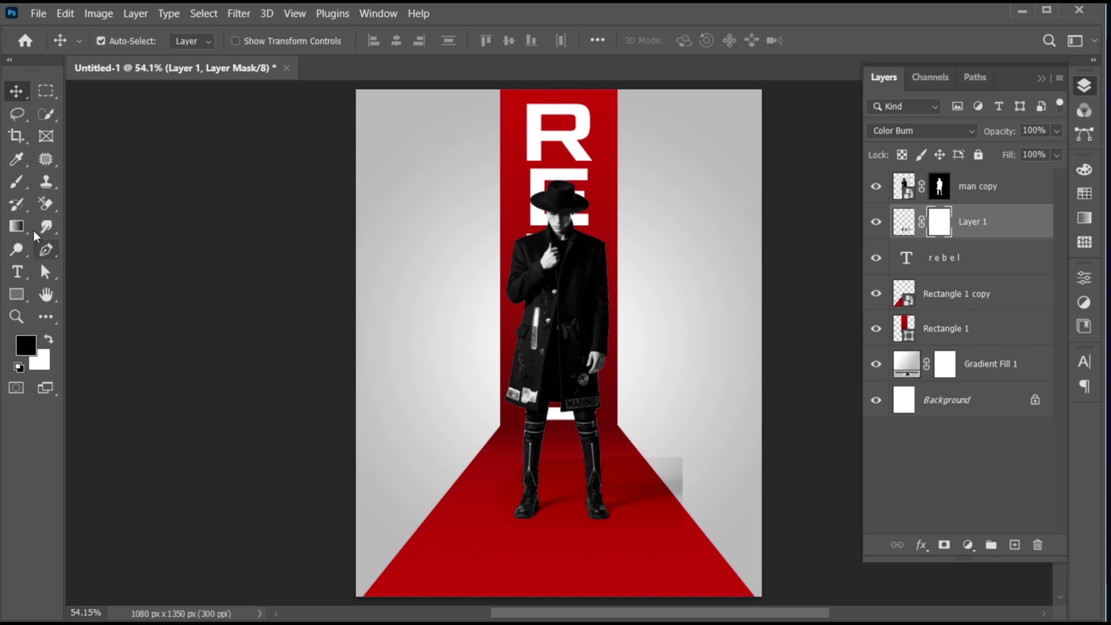
left_click(17, 182)
key("bracketleft")
key("bracketleft")
key("bracketleft")
key("bracketleft")
key("bracketleft")
key("bracketleft")
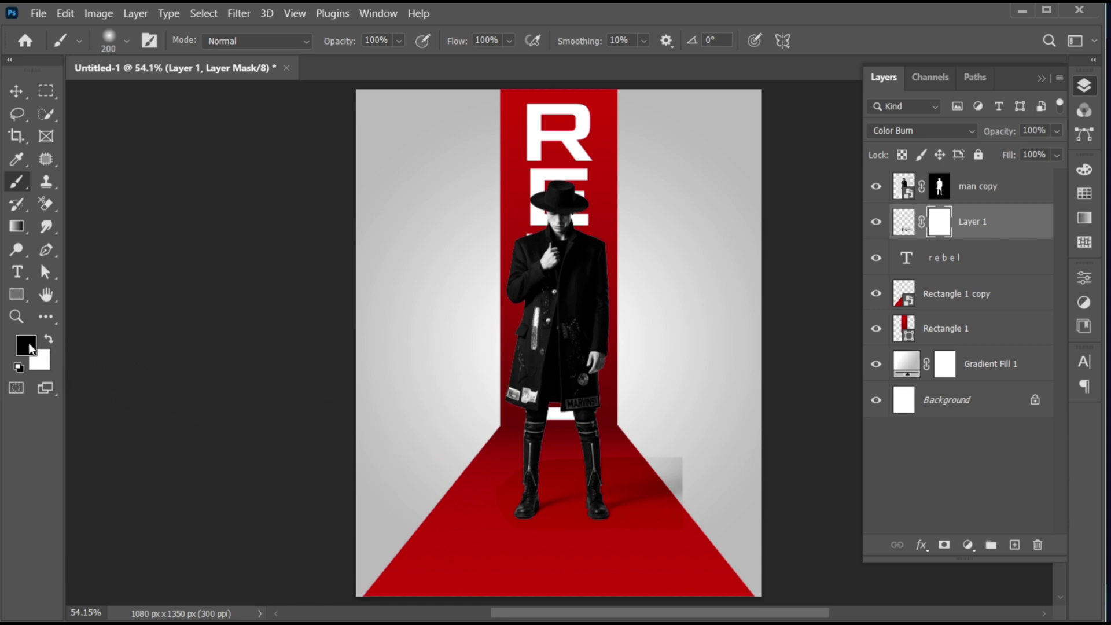
key("bracketleft")
key("bracketleft")
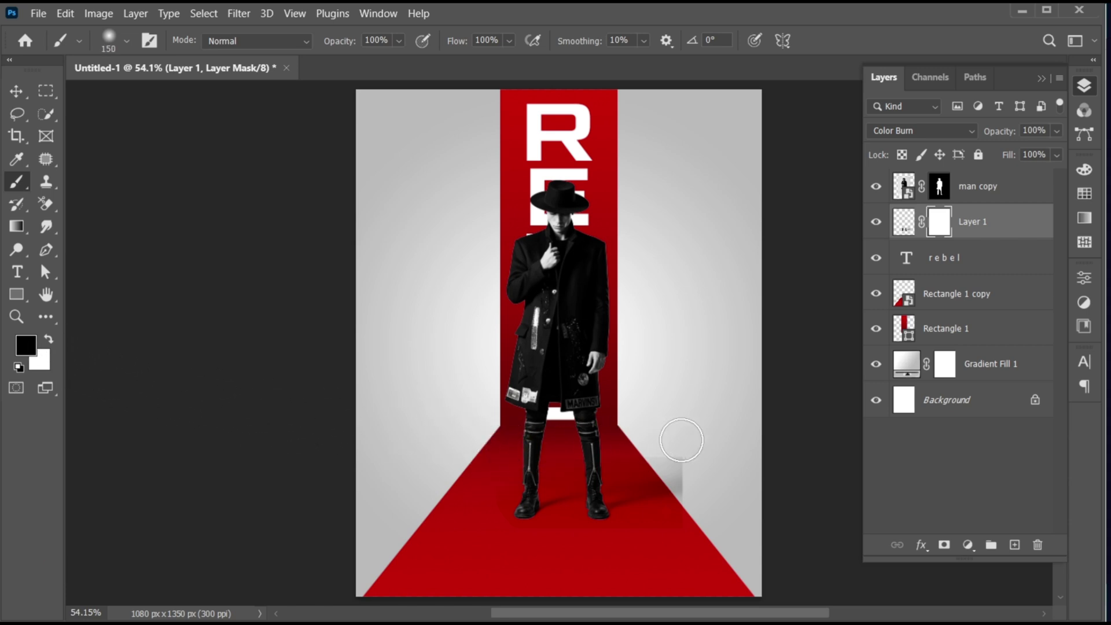
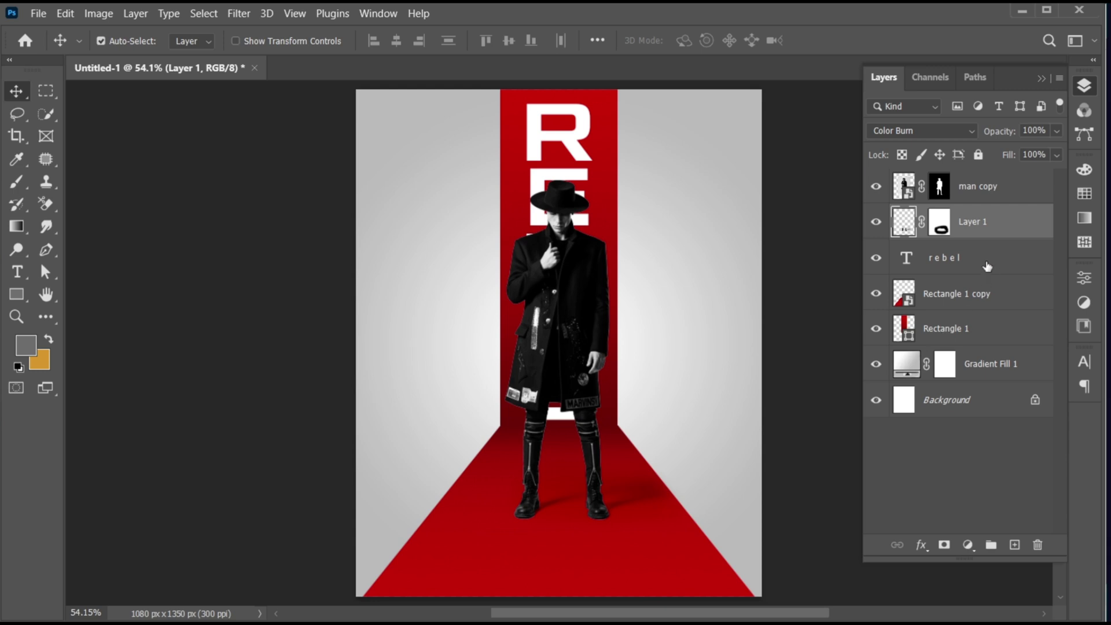
Add the centred white text REBEL IS BACK on two lines over the red floor, above the vertical rebel text layer.
left_click(987, 266)
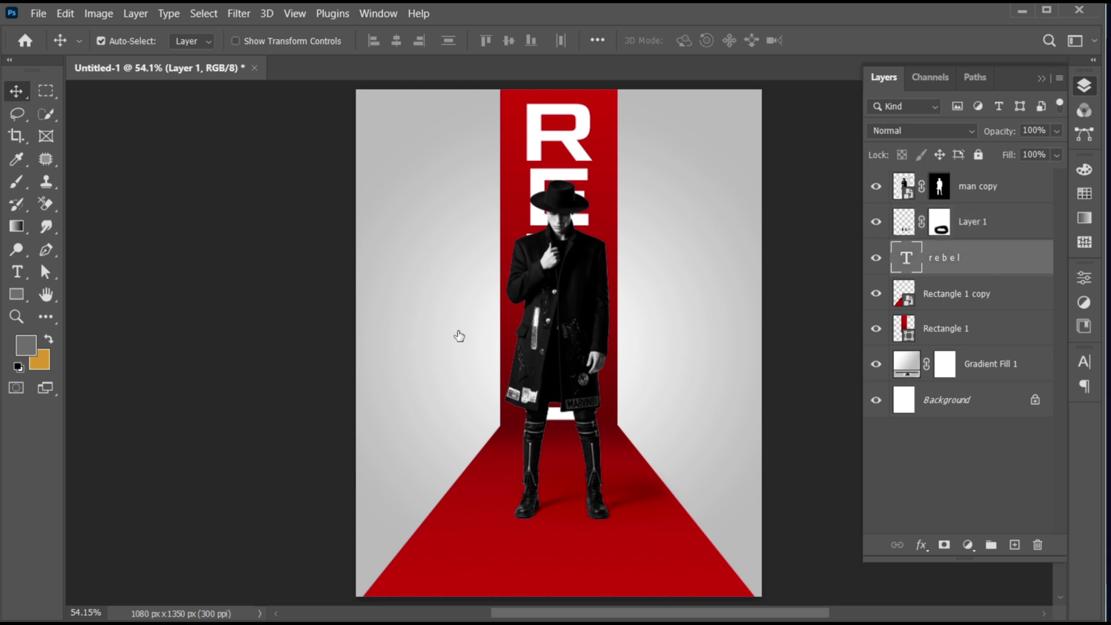
key("t")
left_click(484, 527)
type("R")
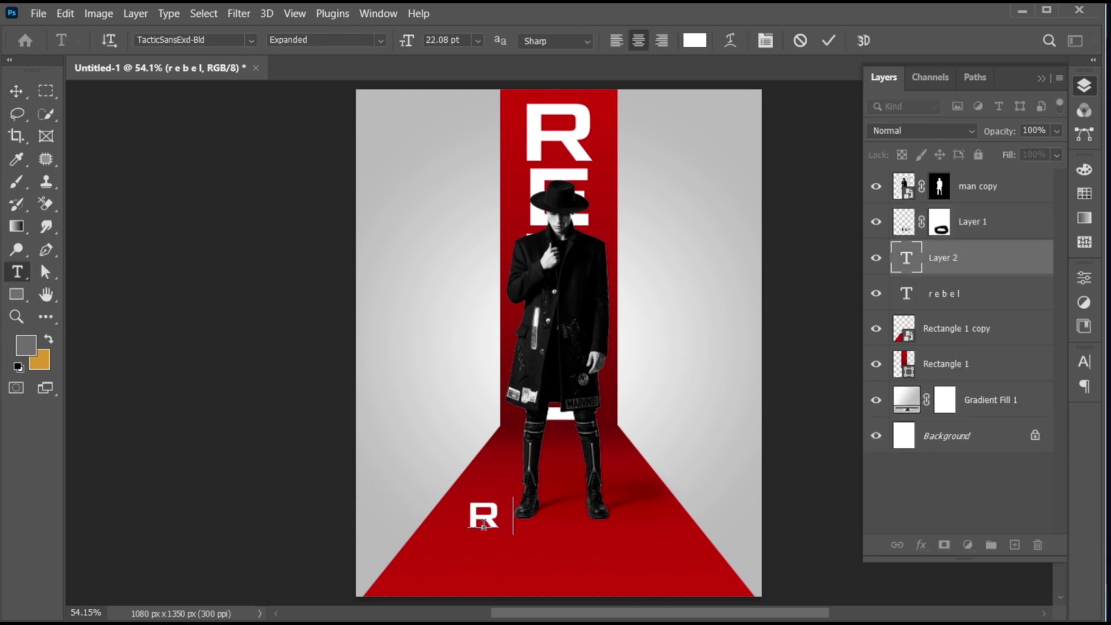
type("EBEL IS")
key("Return")
type("BACK")
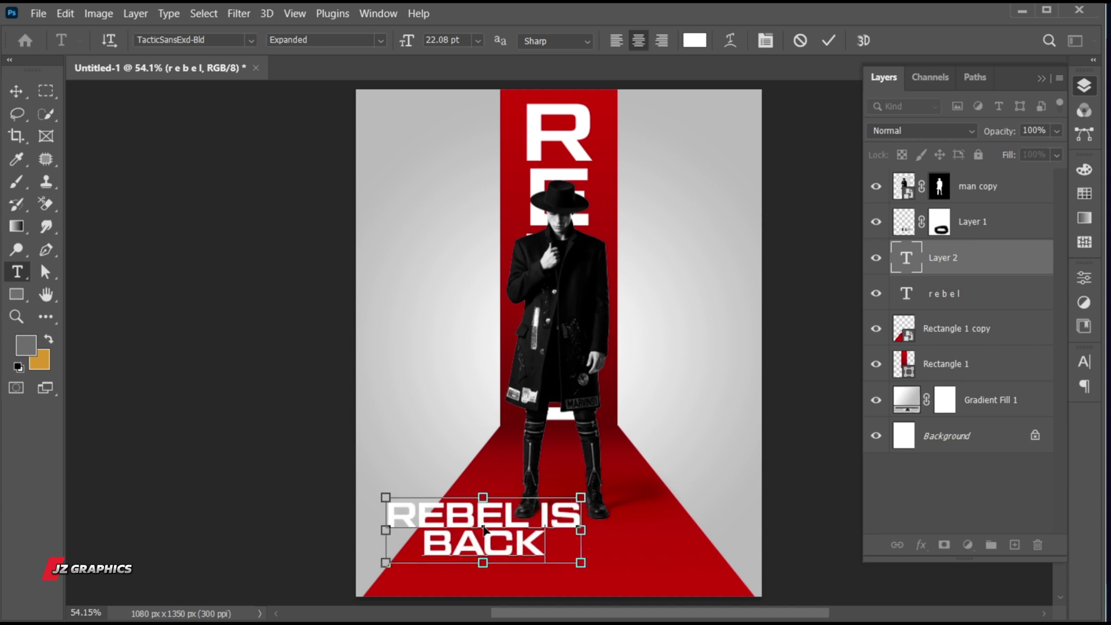
Set the leading of the whole REBEL IS BACK text to 22 pt.
key("ctrl+a")
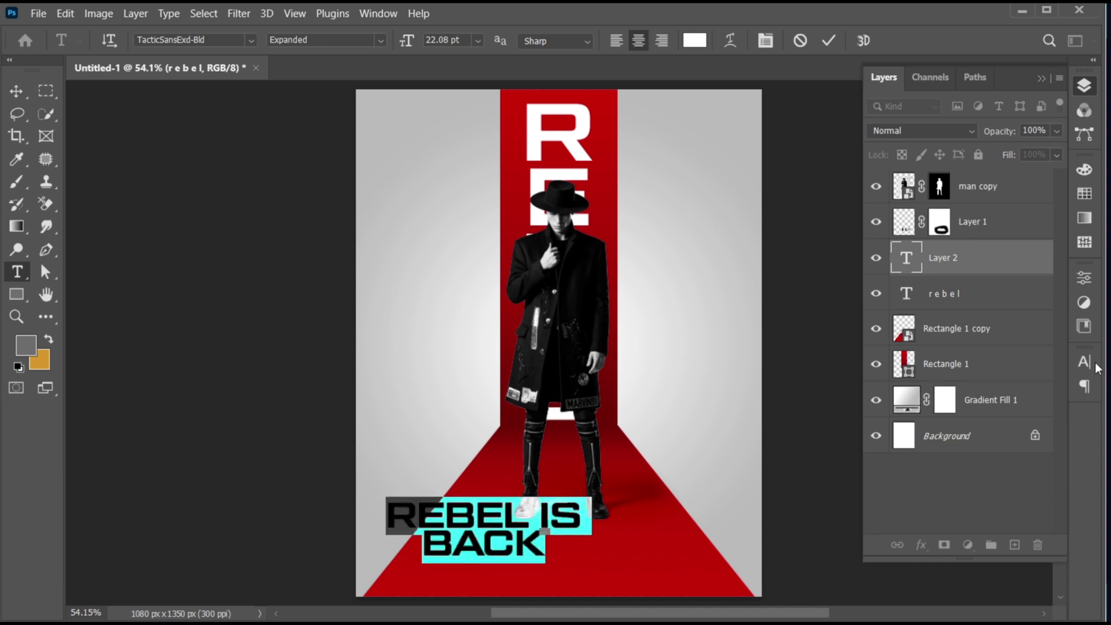
left_click(1095, 366)
left_click(1045, 407)
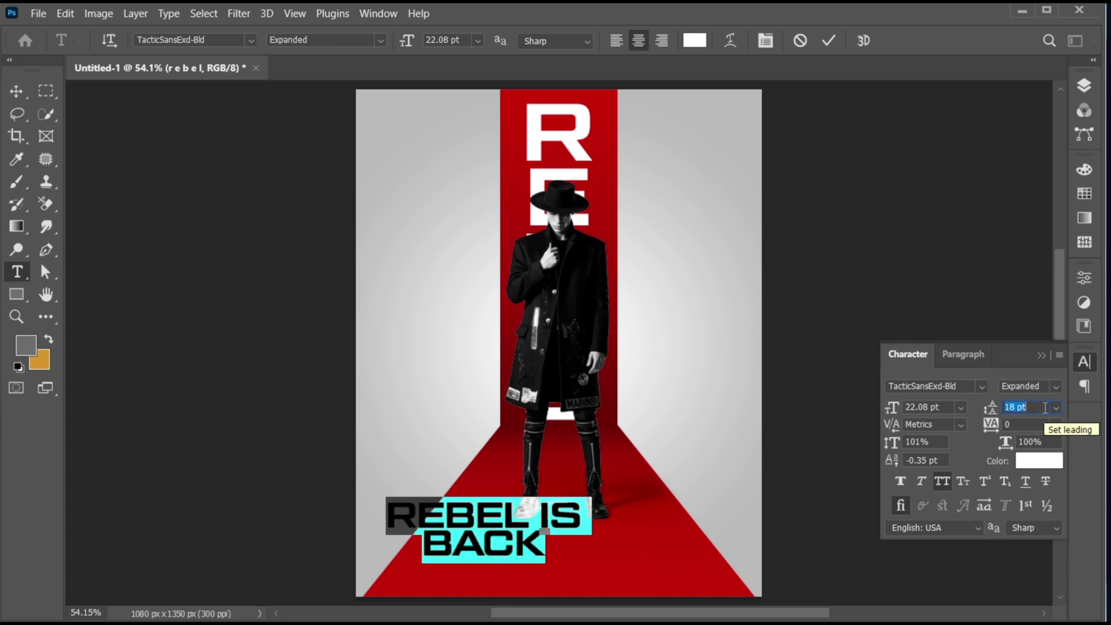
key("Up")
key("Up")
key("Up")
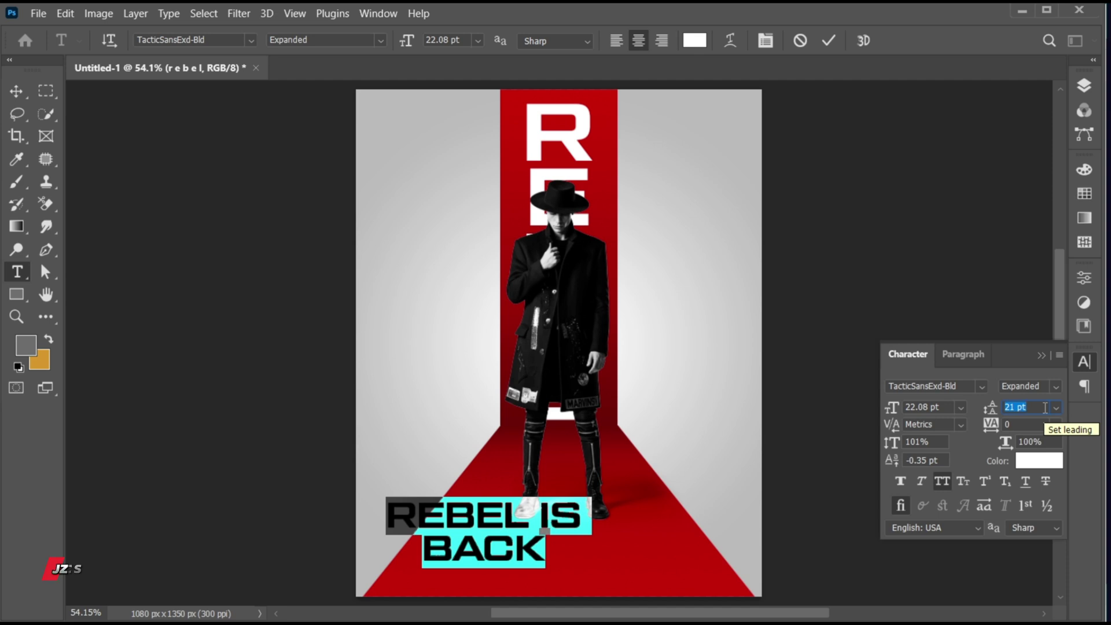
key("Up")
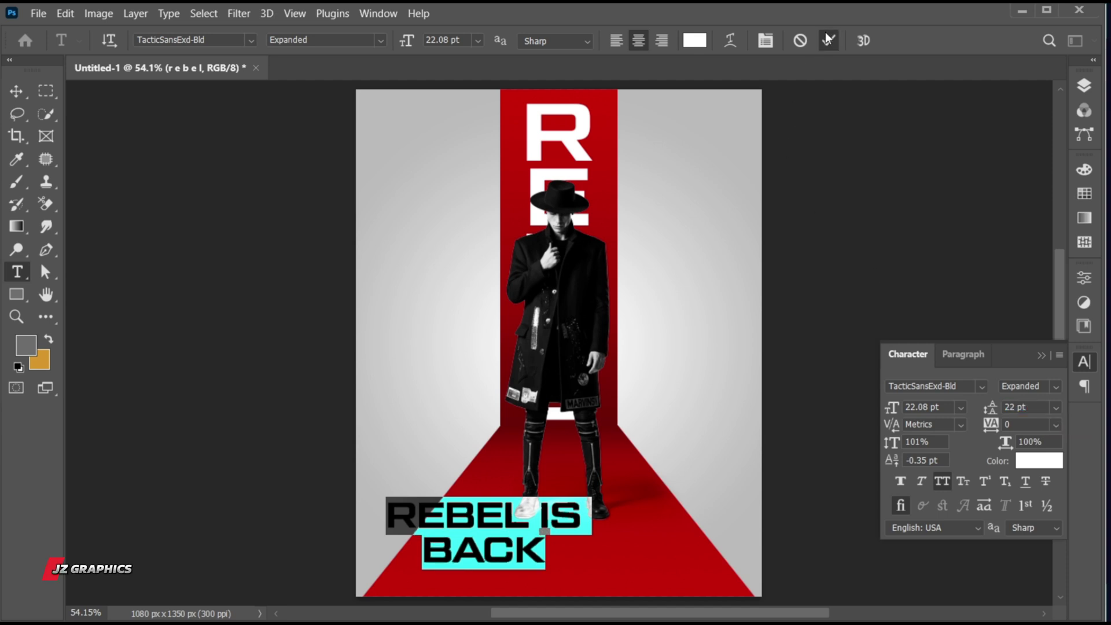
left_click(829, 40)
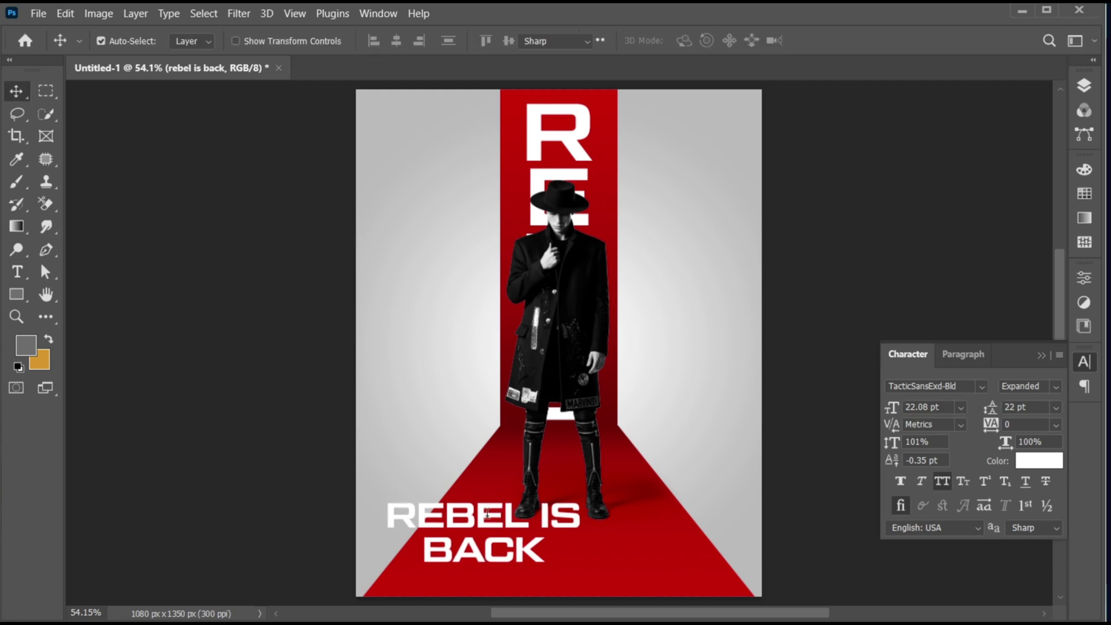
Centre the REBEL IS BACK text horizontally on the floor at the man's feet and convert its layer to a smart object.
left_click_drag(528, 523, 570, 541)
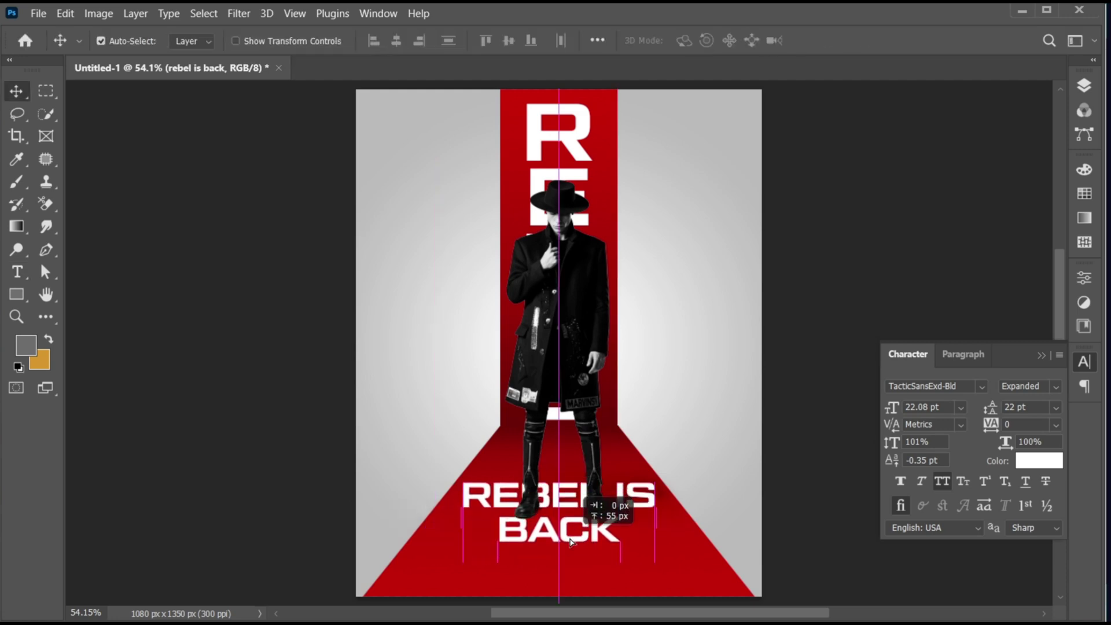
left_click(1084, 85)
right_click(933, 255)
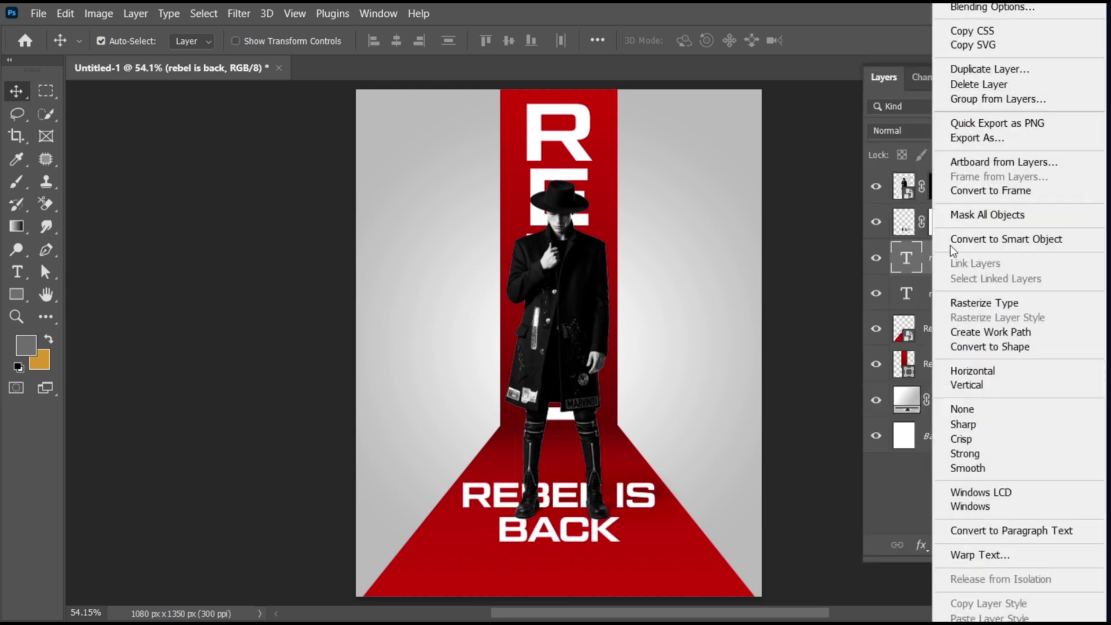
left_click(952, 239)
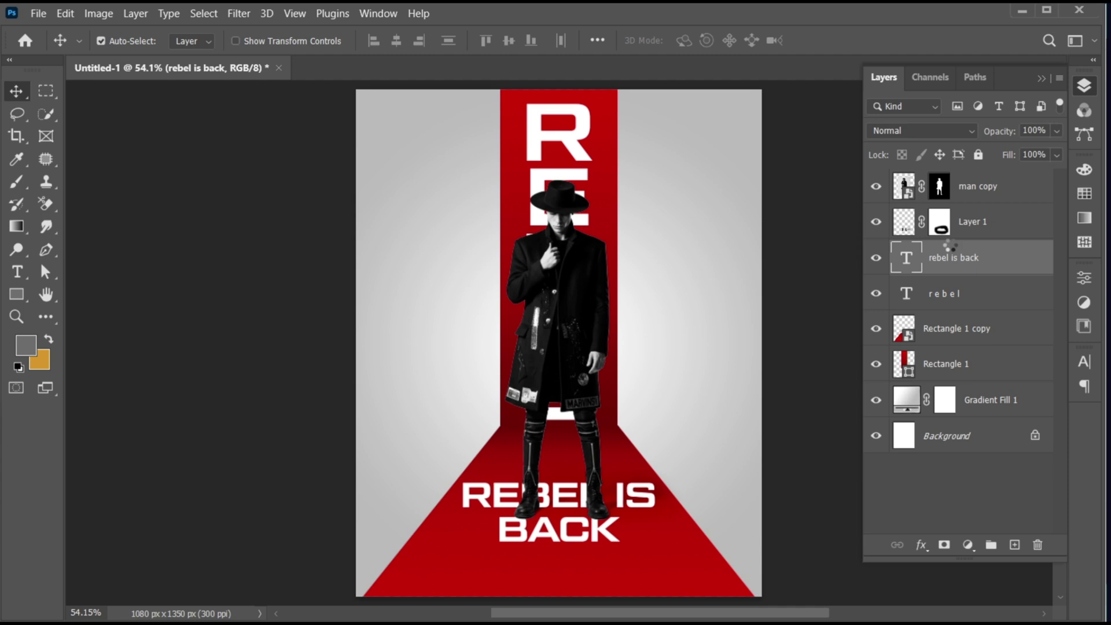
Apply a perspective transform to the REBEL IS BACK text, widening its lower edge symmetrically to match the floor's slant.
key("ctrl+t")
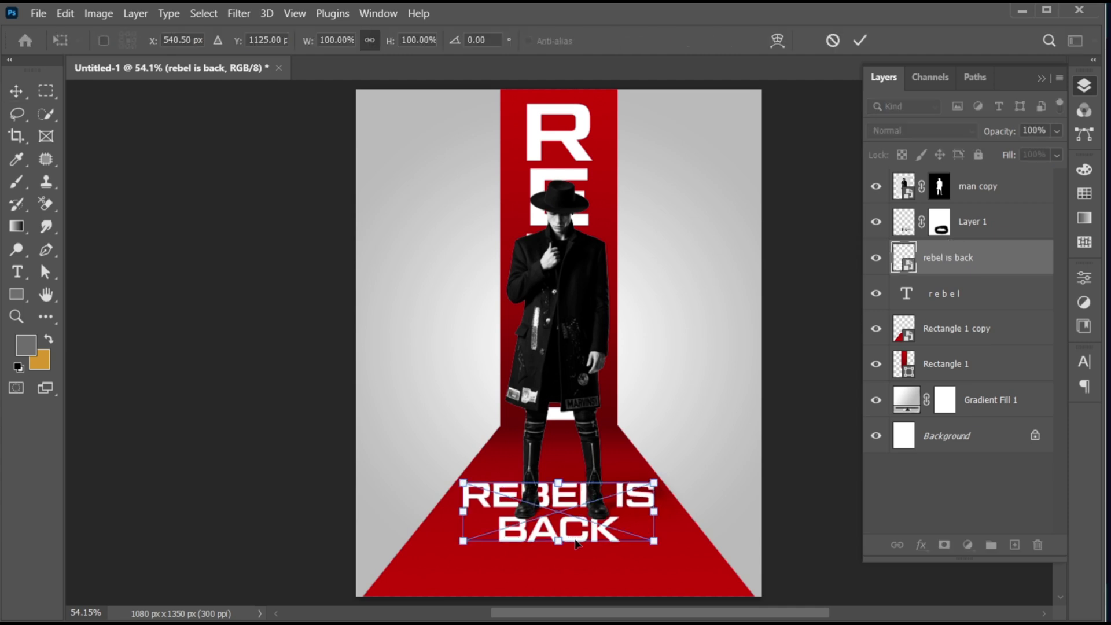
right_click(578, 544)
left_click(631, 289)
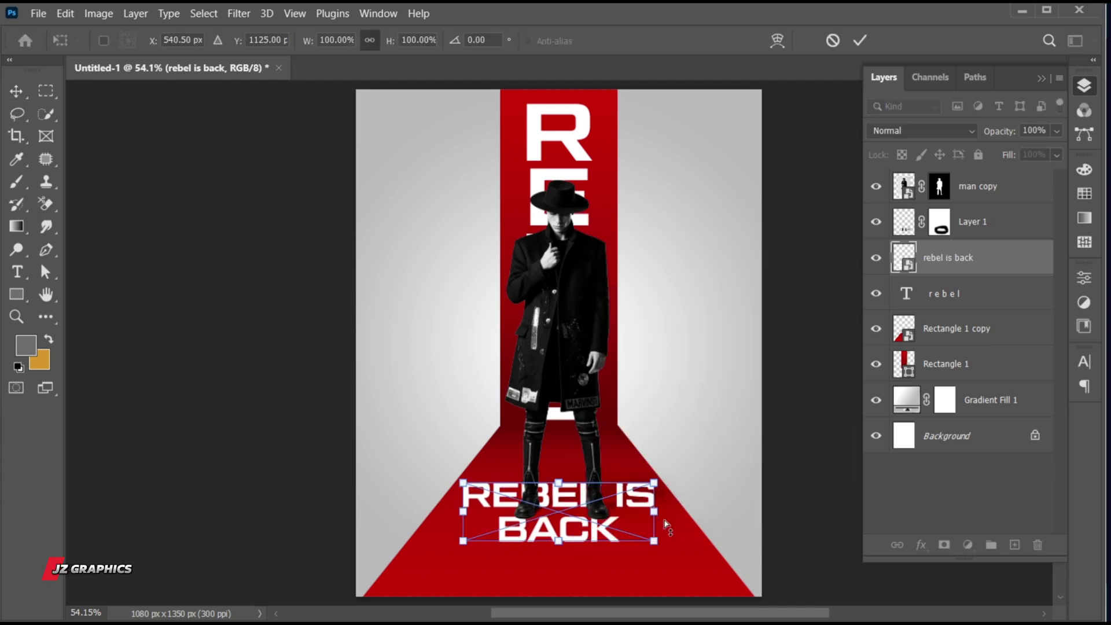
left_click_drag(656, 542, 701, 541)
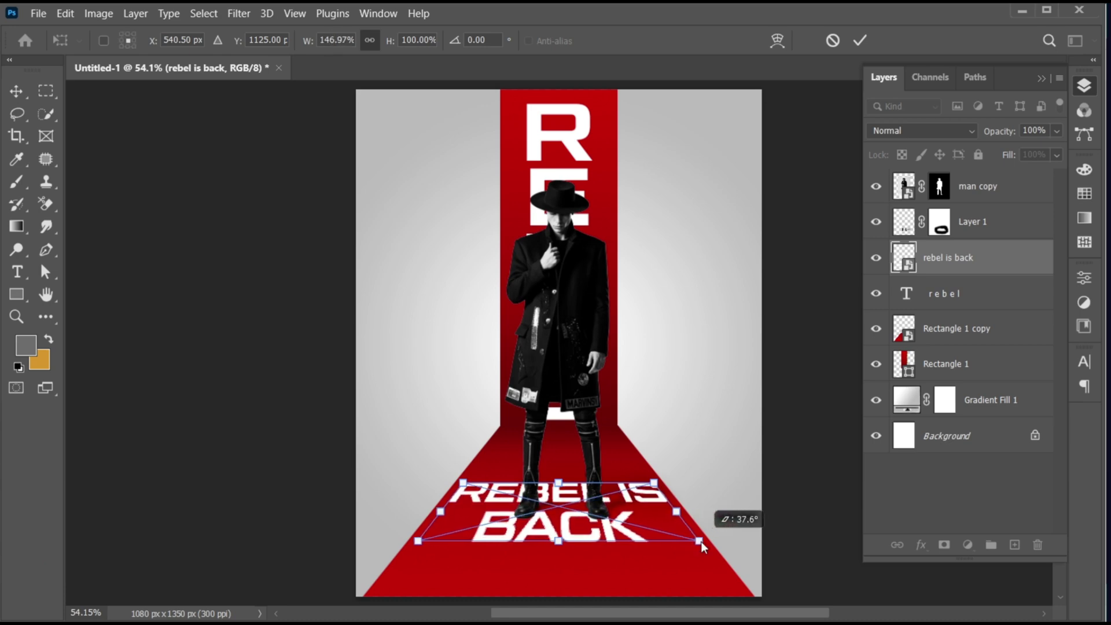
left_click(861, 40)
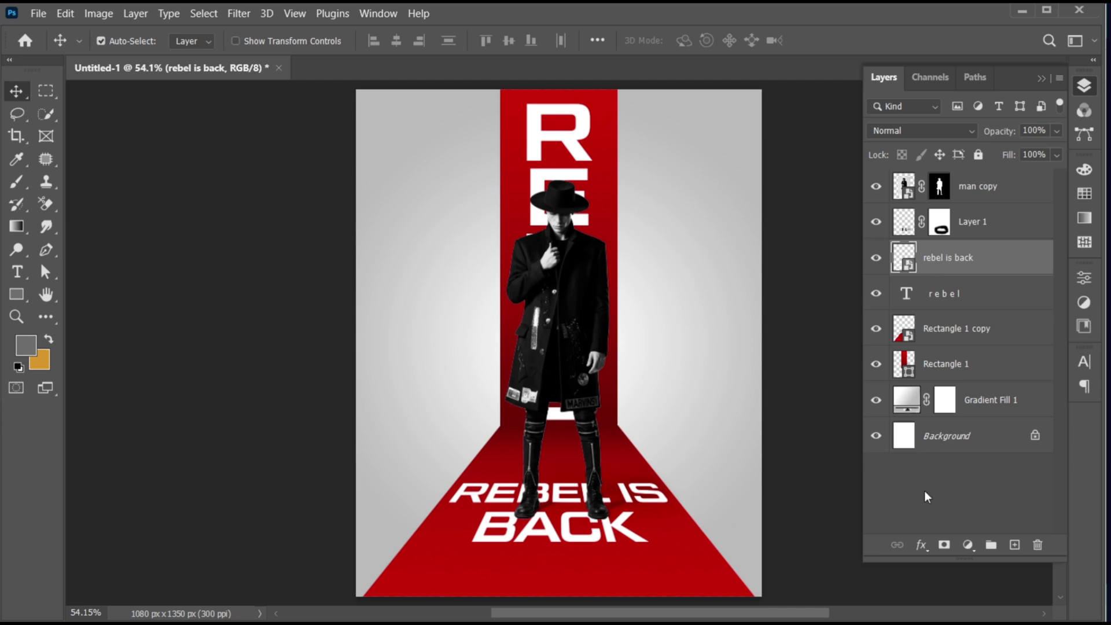
Blend the REBEL IS BACK layer into the floor using Blend If, splitting the Underlying Layer's black slider to 48 / 115.
left_click(922, 545)
left_click(972, 378)
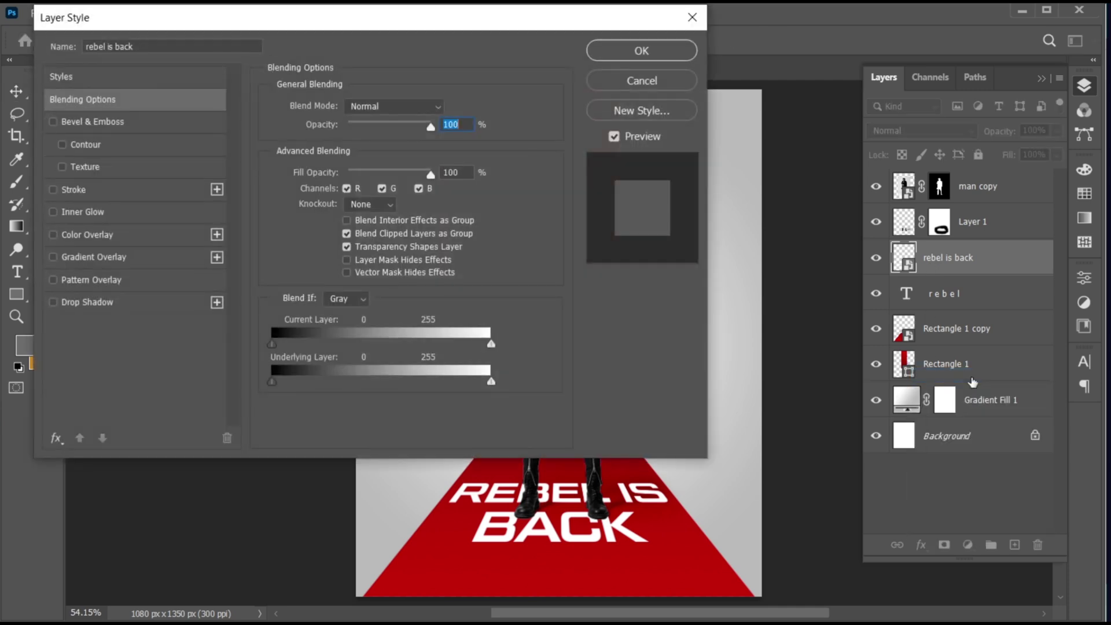
left_click_drag(277, 383, 359, 380)
left_click_drag(270, 381, 372, 381)
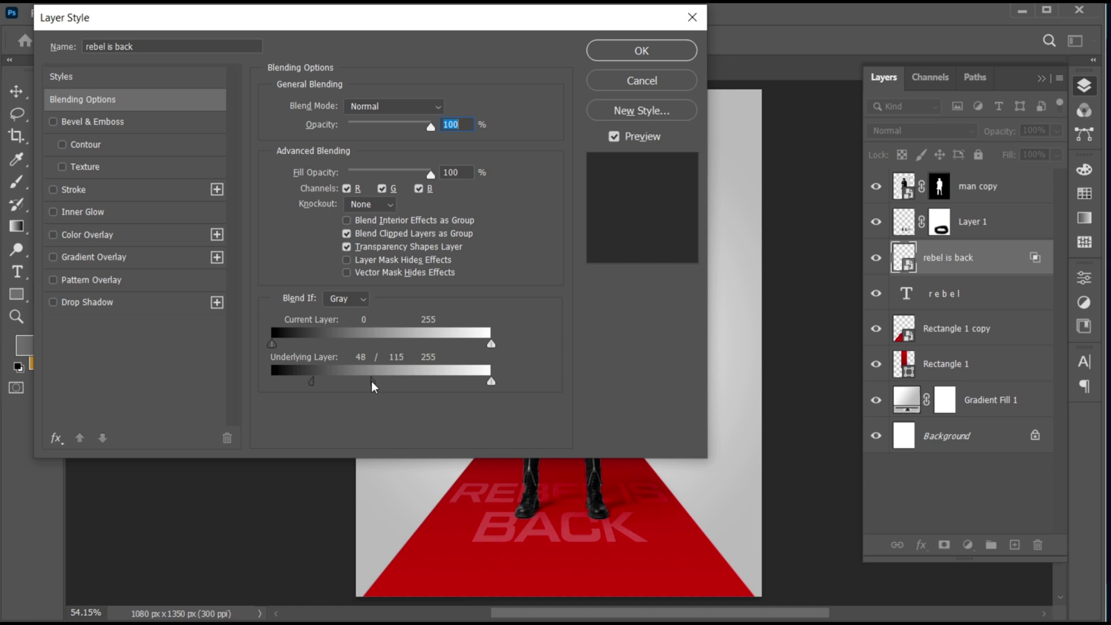
left_click(666, 49)
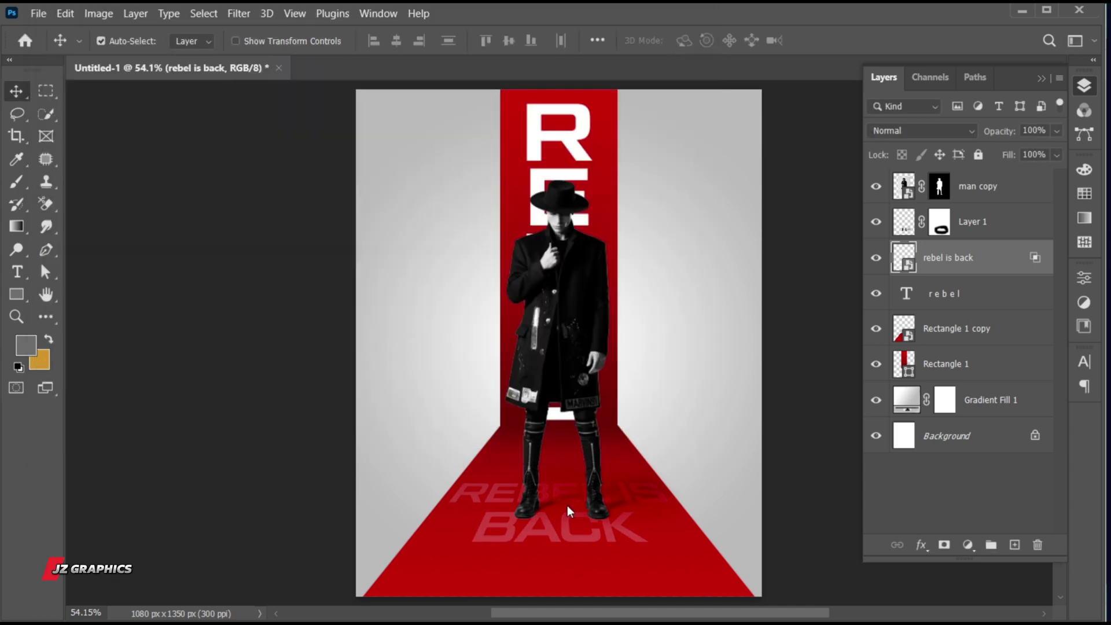
Nudge the REBEL IS BACK text slightly down the floor, below its current position at the man's boots.
key("Down")
key("Down")
key("Down")
key("Down")
key("Down")
key("Down")
key("Down")
key("Down")
key("Down")
key("Down")
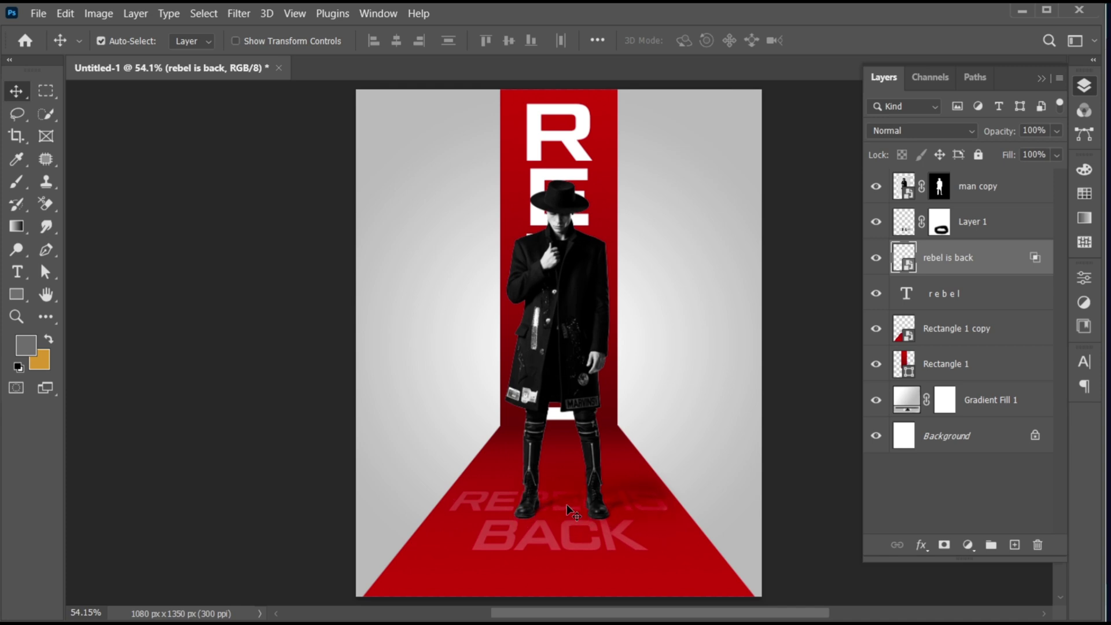
key("Up")
key("Up")
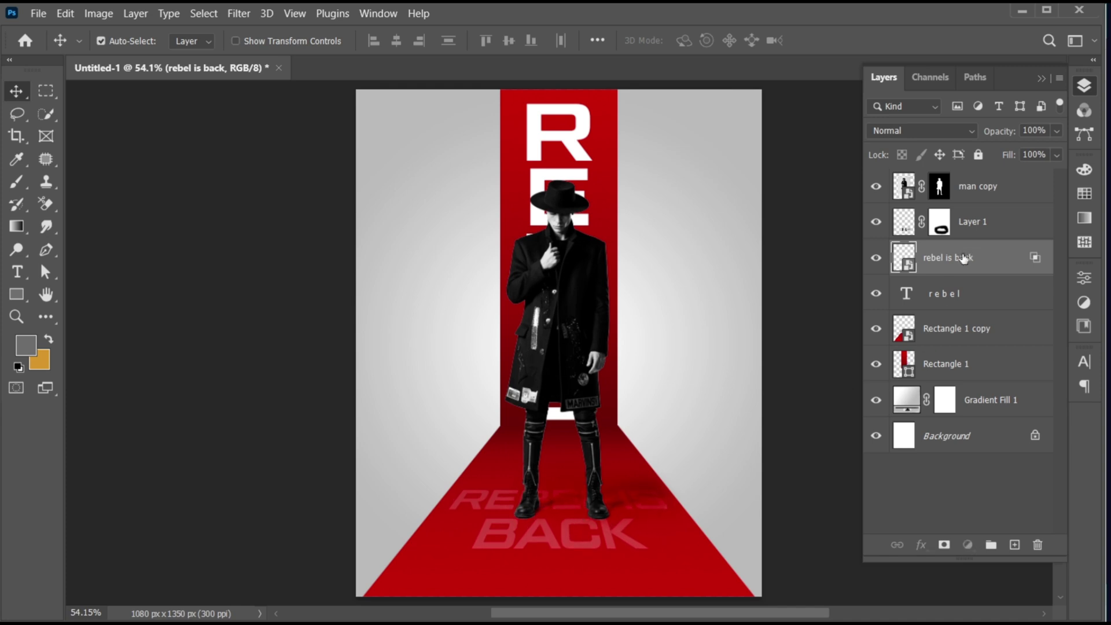
Place social icon-01.png as an embedded image, scaled down to a small icon row centred on the floor below the word BACK.
left_click(38, 12)
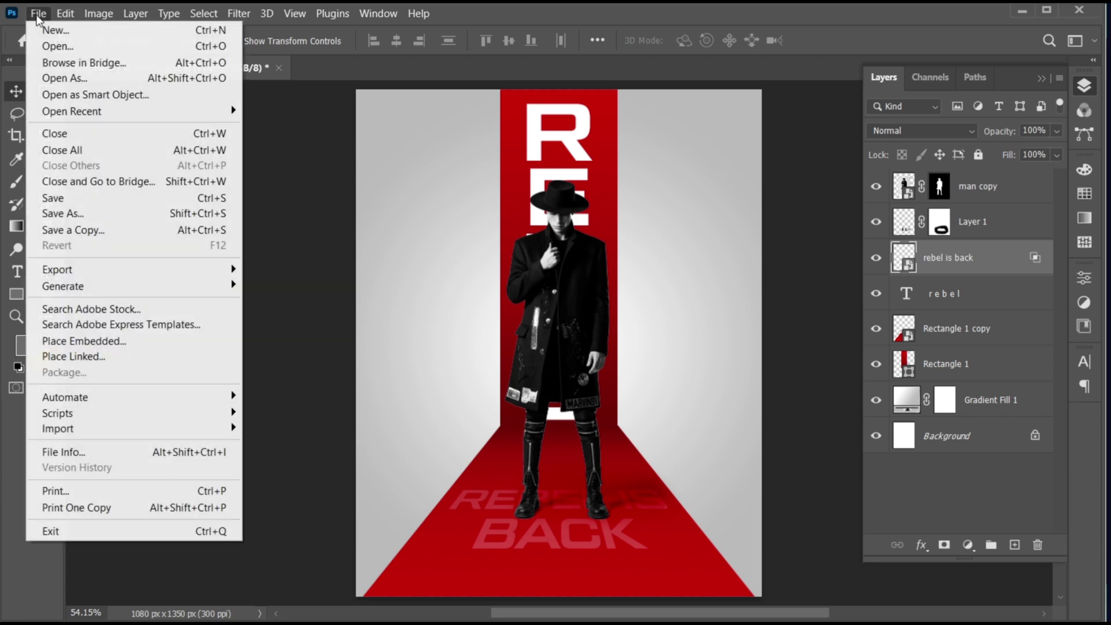
left_click(126, 341)
left_click(220, 282)
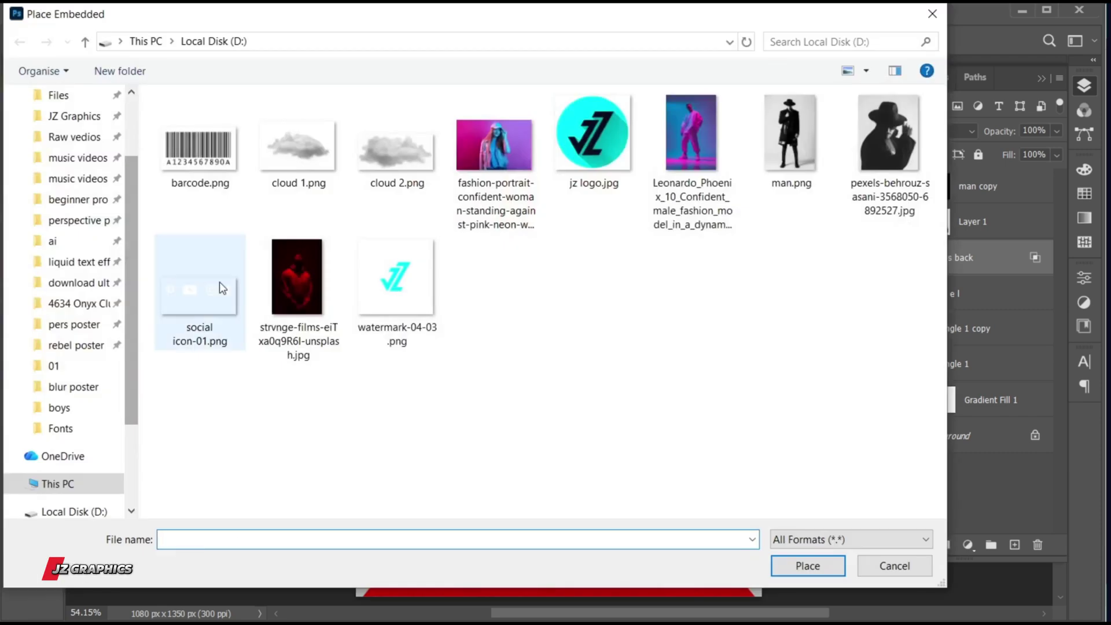
left_click(807, 565)
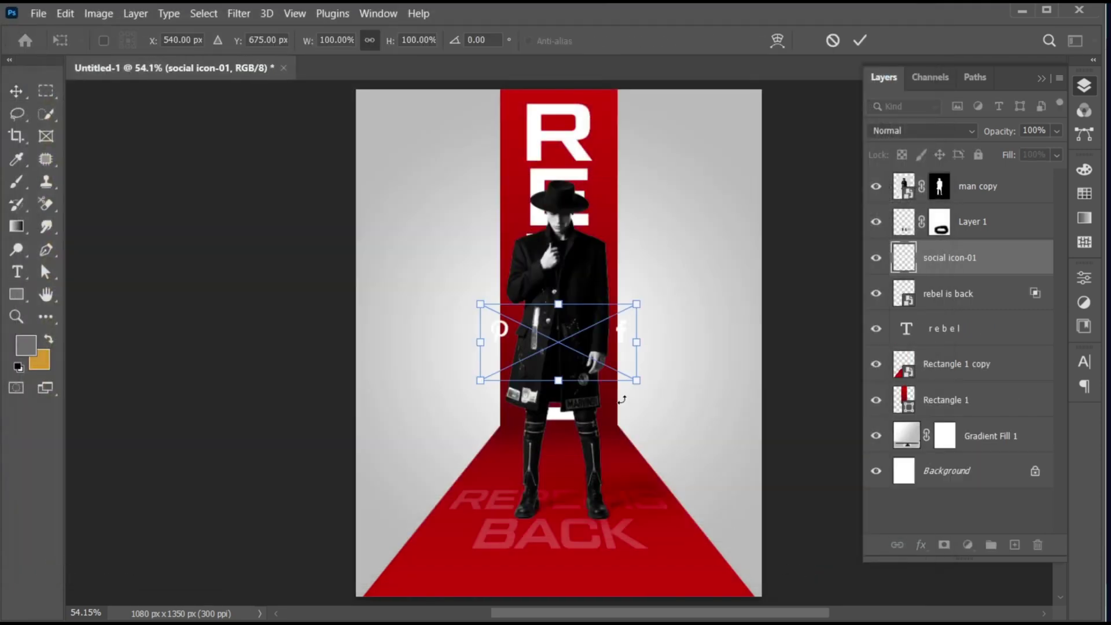
left_click_drag(526, 331, 526, 555)
left_click_drag(638, 528, 551, 575)
key("Return")
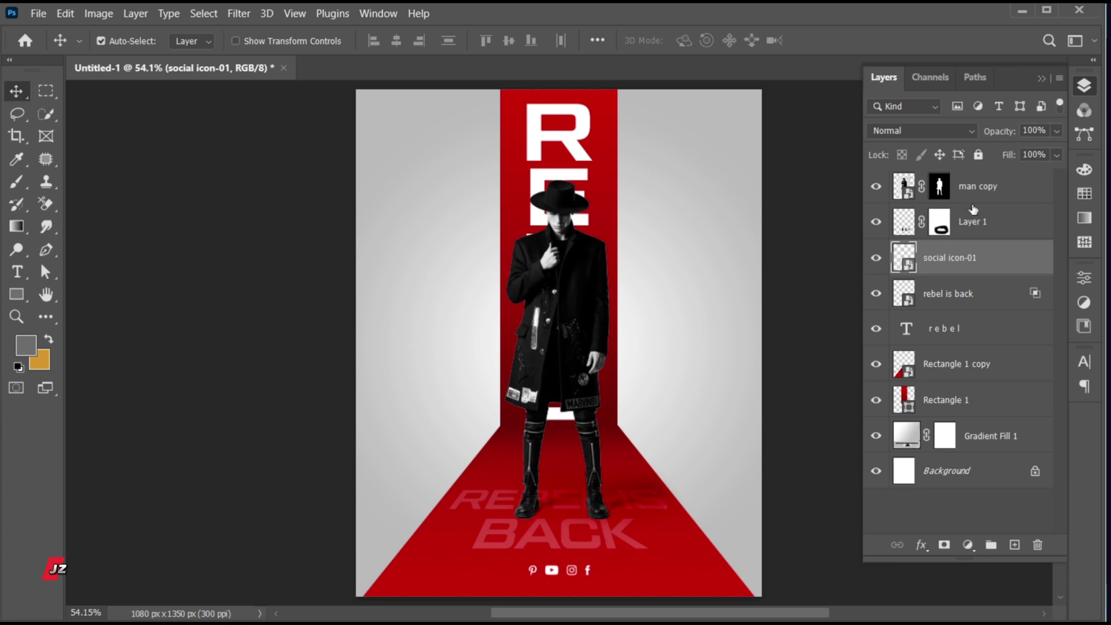
Place the black-and-white pexels JPG portrait of the man touching his hat as an embedded image above the man copy layer.
left_click(573, 233)
left_click(38, 13)
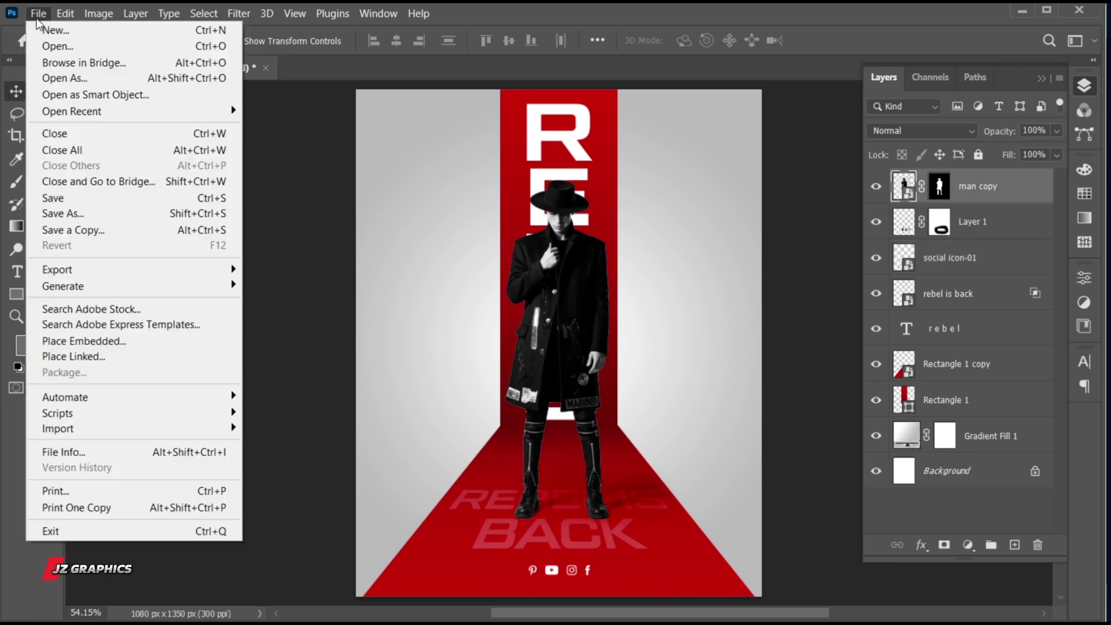
left_click(112, 341)
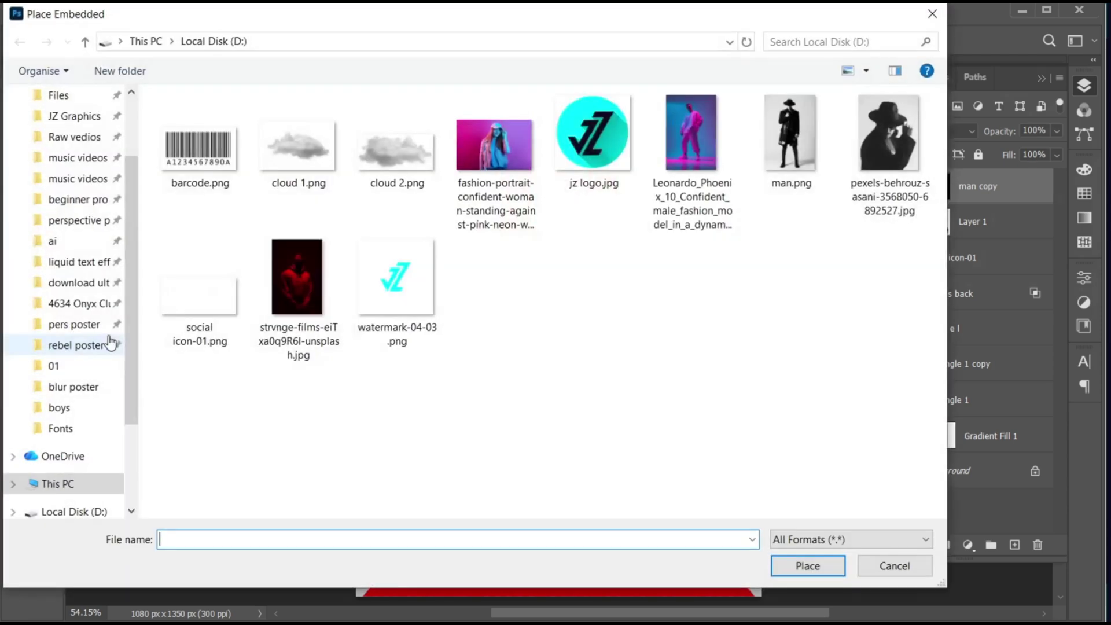
left_click(892, 178)
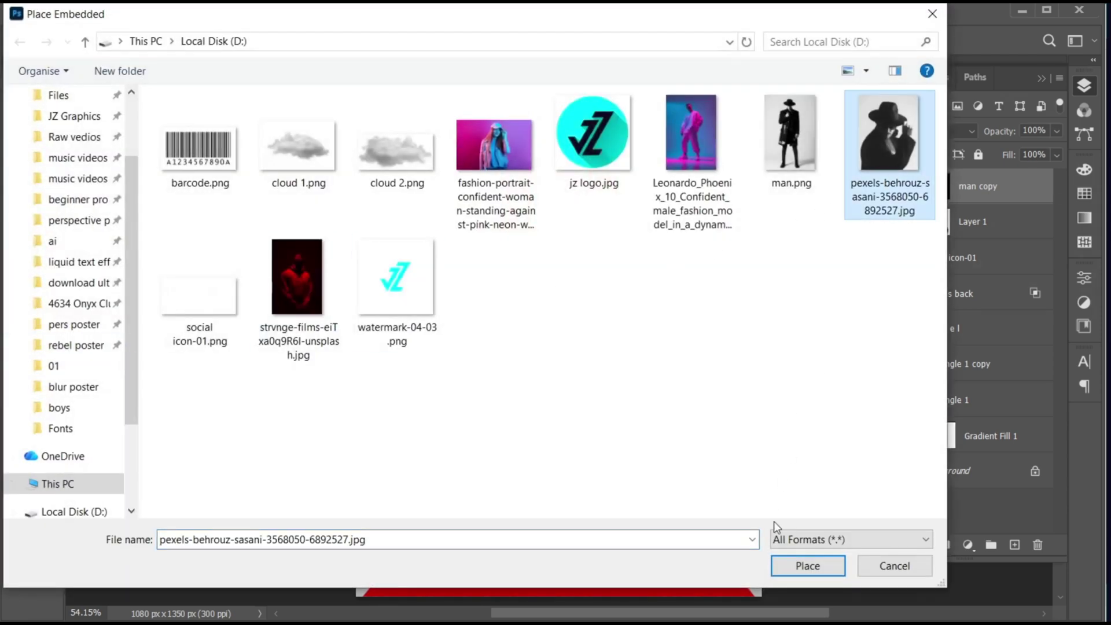
left_click(785, 560)
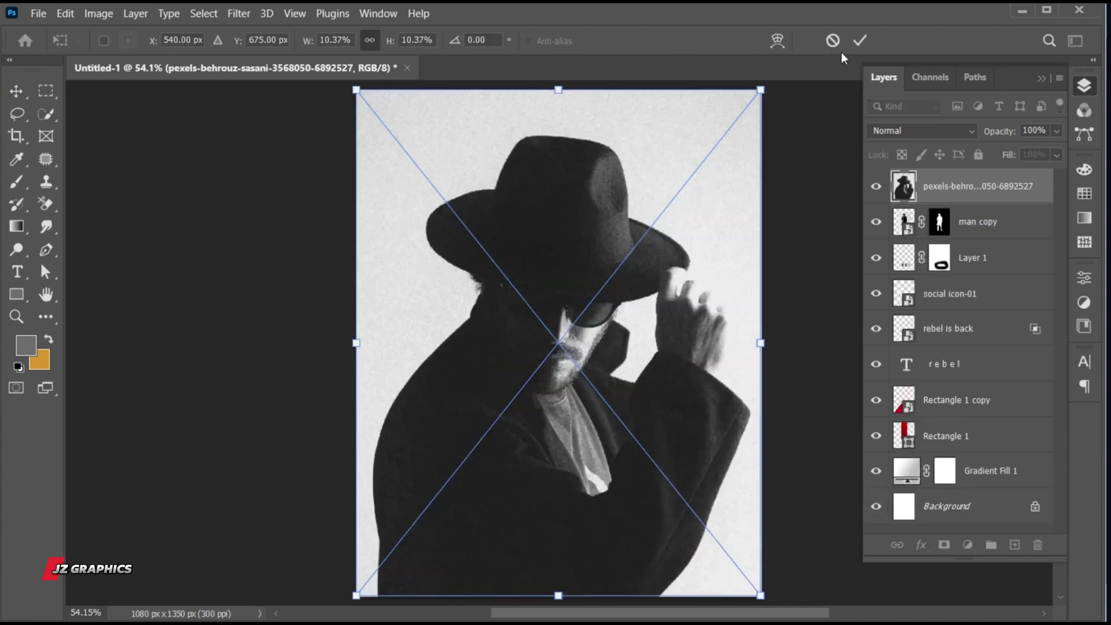
left_click(860, 40)
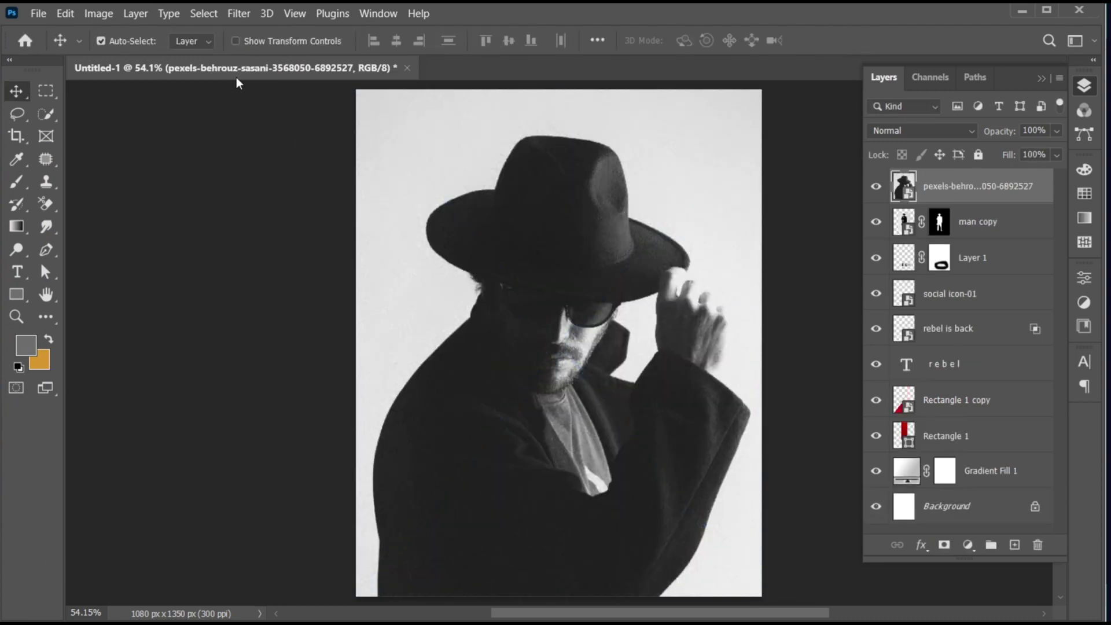
Select the portrait's subject and add the raised hand's missing fingers to the selection with the Quick Selection tool.
left_click(202, 15)
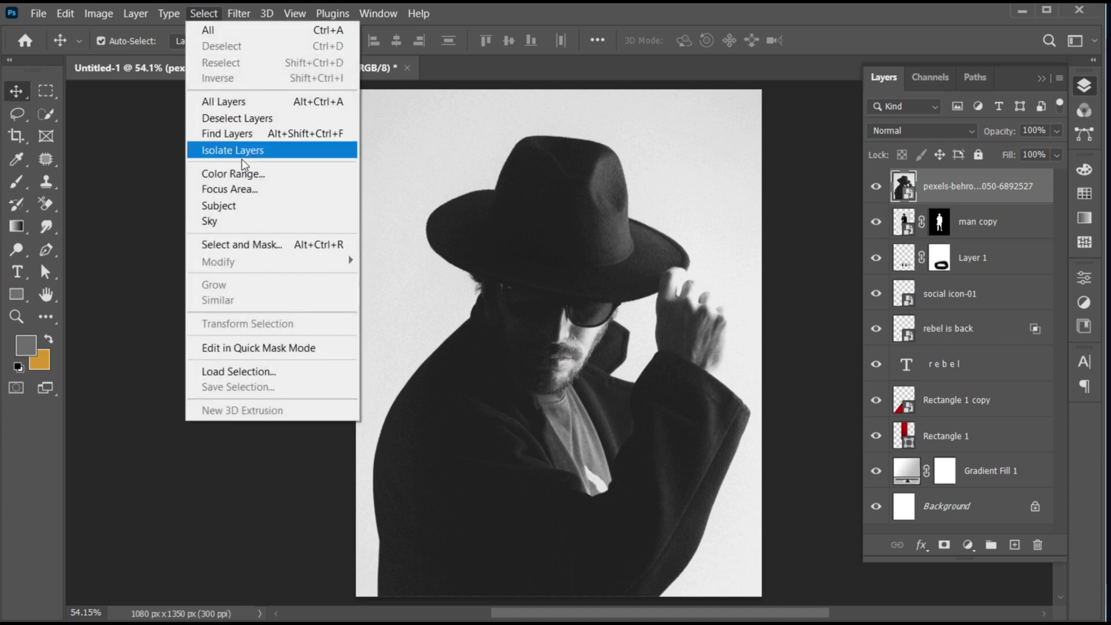
left_click(255, 200)
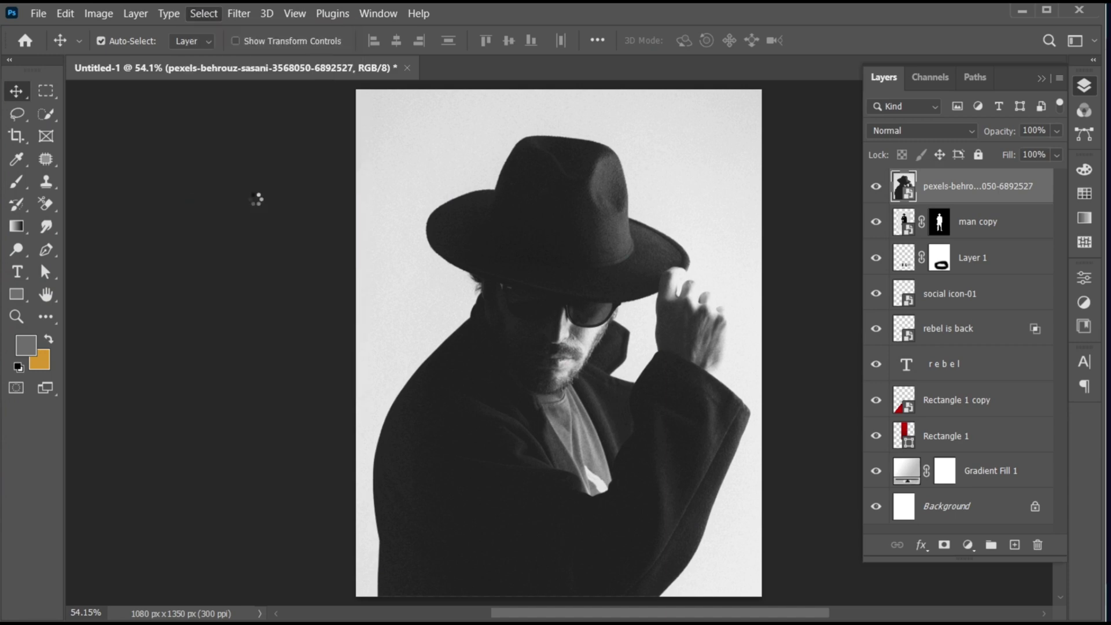
left_click(51, 111)
left_click(131, 128)
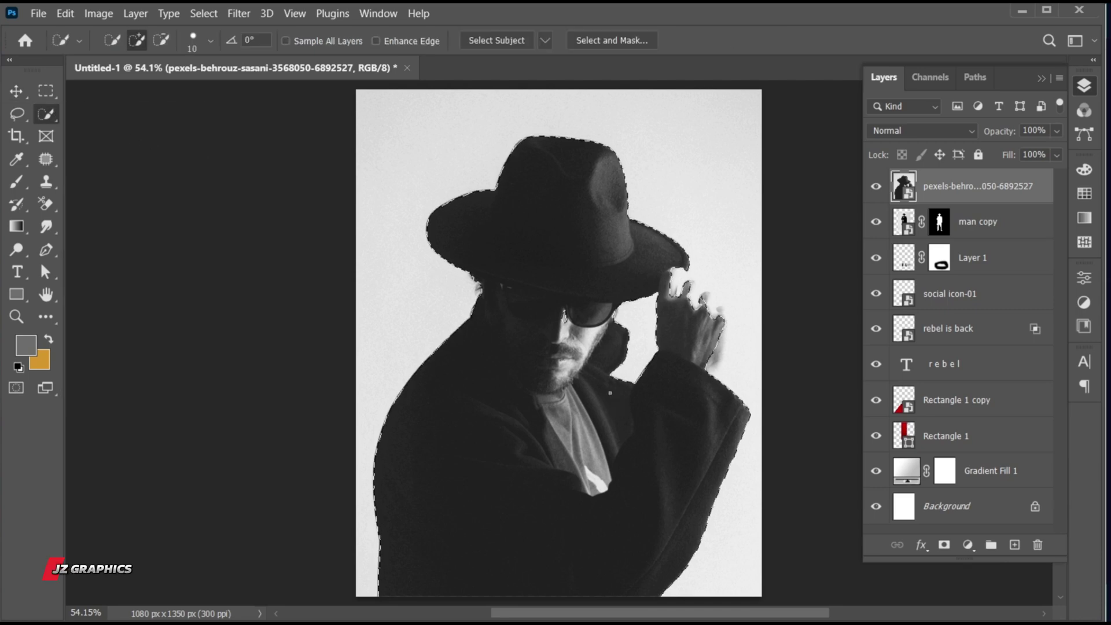
left_click_drag(609, 393, 674, 282)
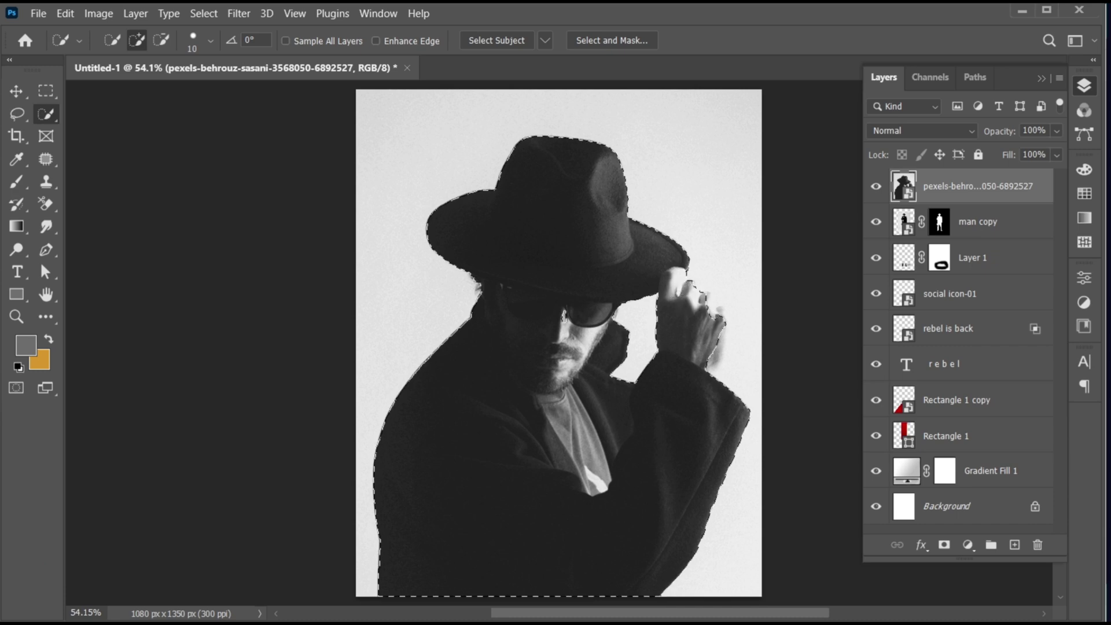
left_click(715, 308)
left_click(716, 348)
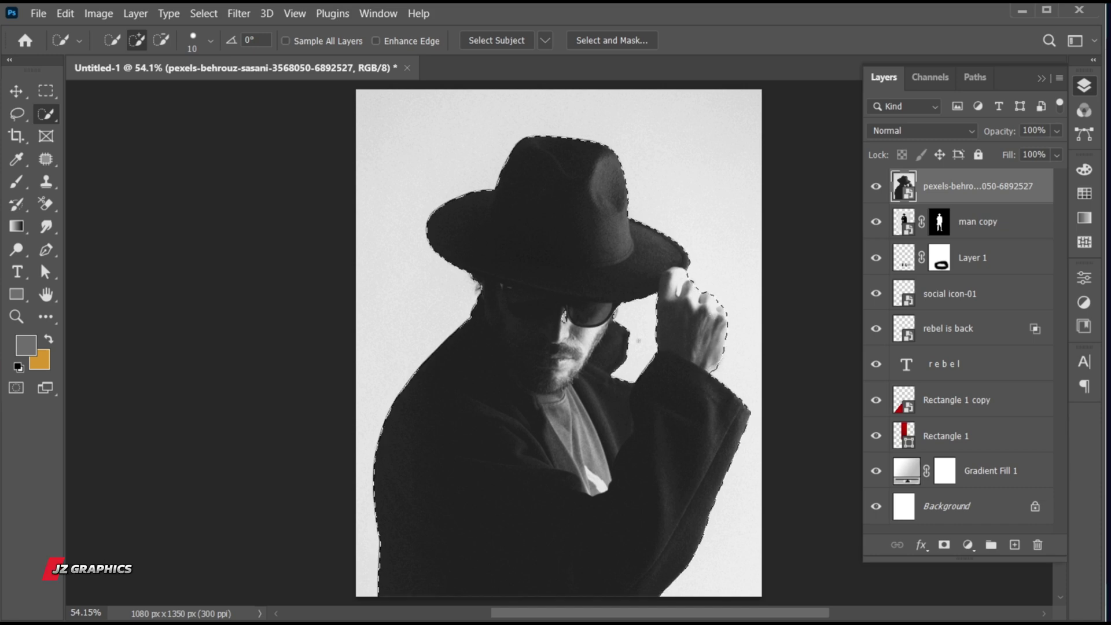
Mask the portrait with the selection and move its layer between Rectangle 1 and Gradient Fill 1.
key("v")
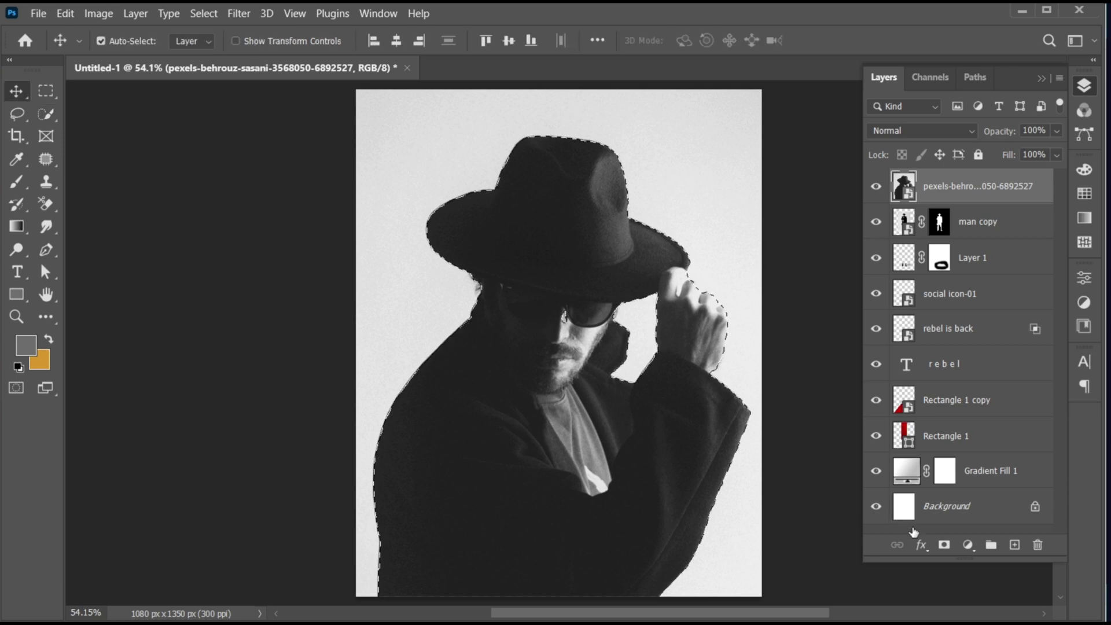
left_click(943, 545)
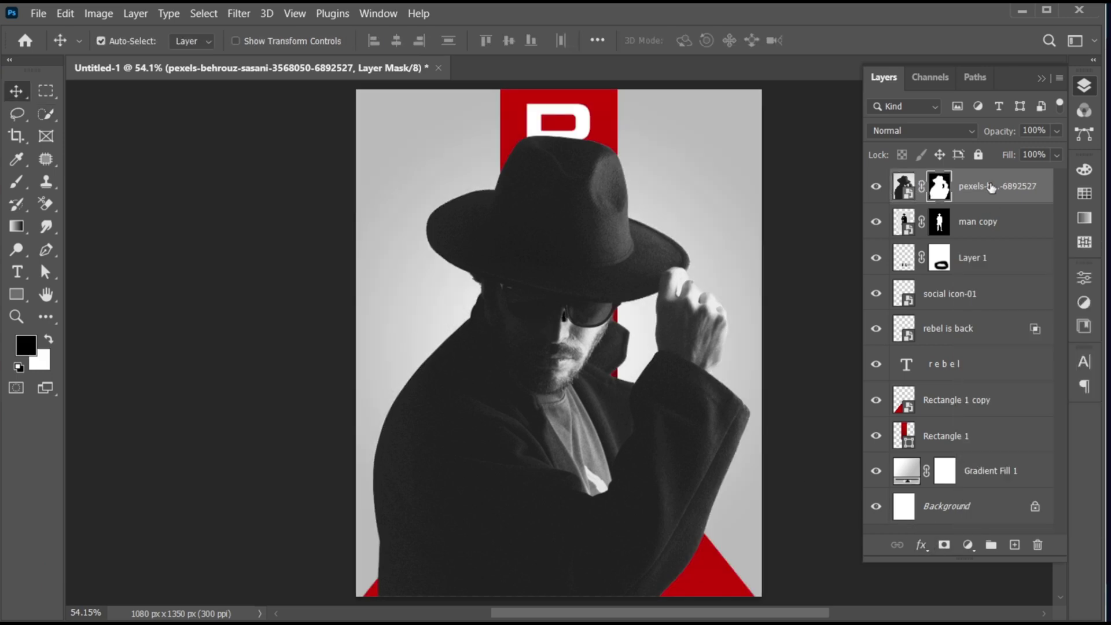
left_click(903, 186)
left_click_drag(1011, 235, 974, 457)
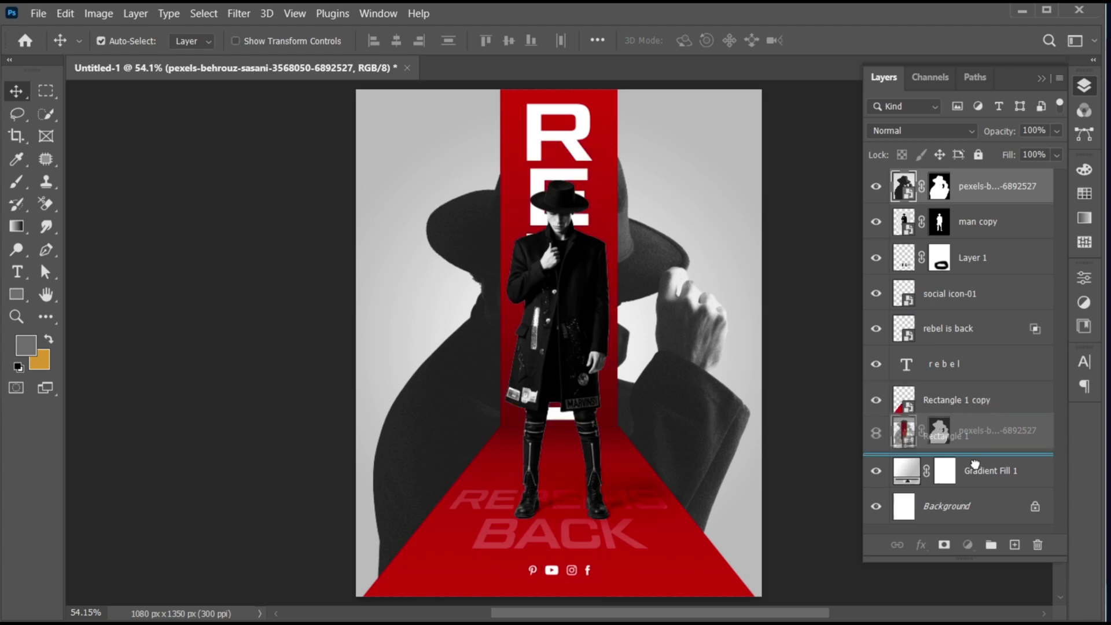
Scale the portrait to about 72% and position it in the poster's upper right area, partly behind the red strip.
key("ctrl+t")
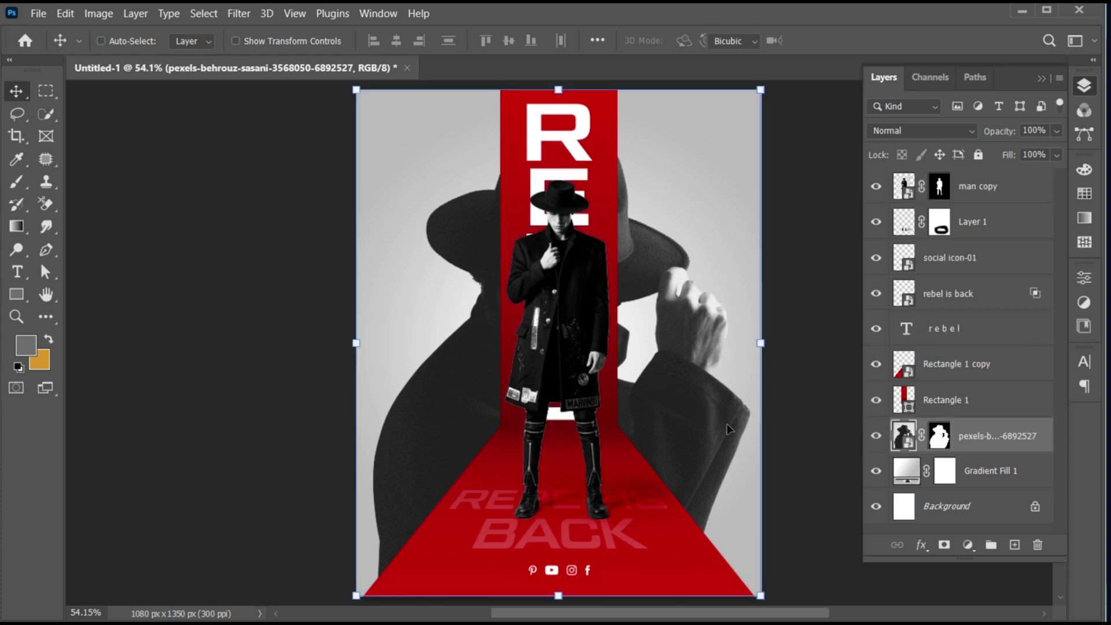
left_click_drag(761, 597, 715, 536)
left_click_drag(706, 386, 814, 275)
left_click_drag(822, 426, 808, 414)
mouse_move(692, 328)
left_mouse_down()
mouse_move(702, 336)
mouse_move(702, 316)
left_mouse_up()
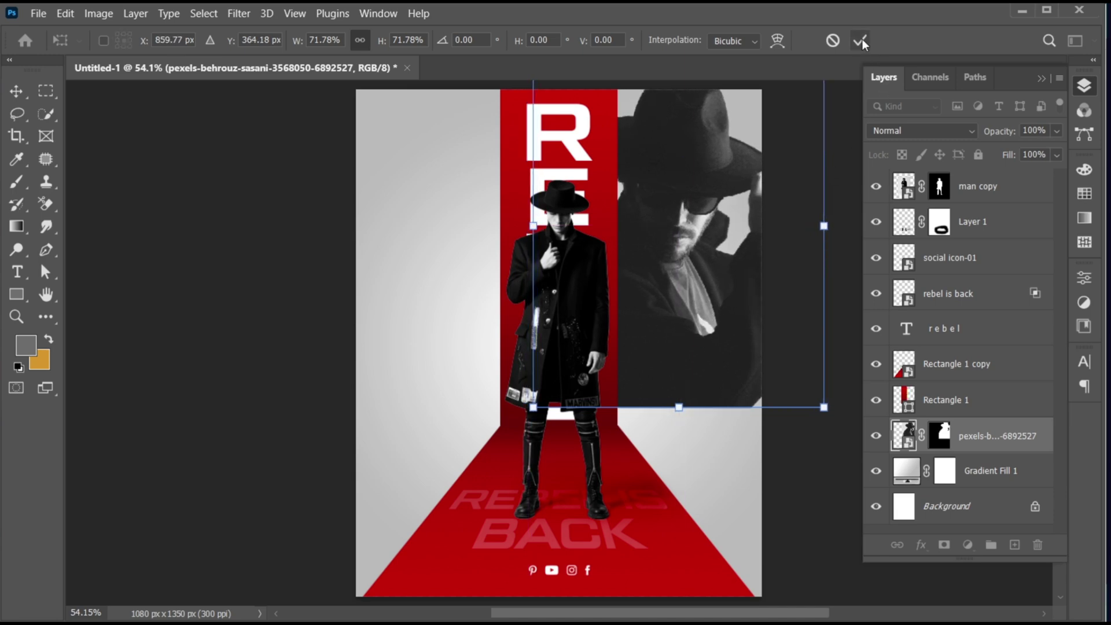
left_click(861, 40)
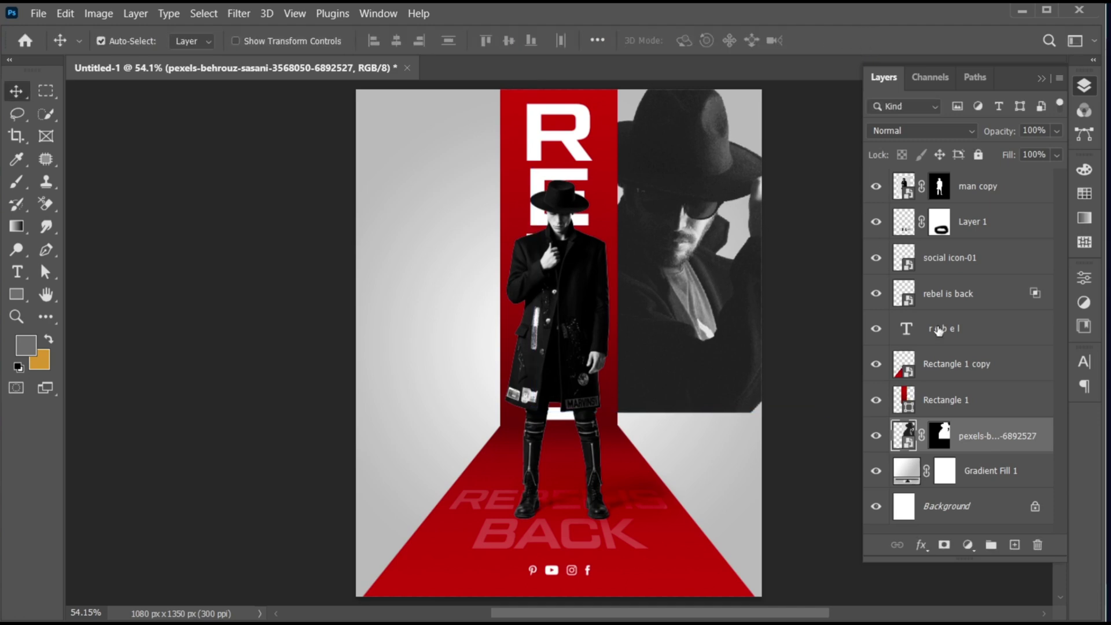
Convert the masked portrait layer to a smart object and add a new white layer mask to it.
right_click(983, 439)
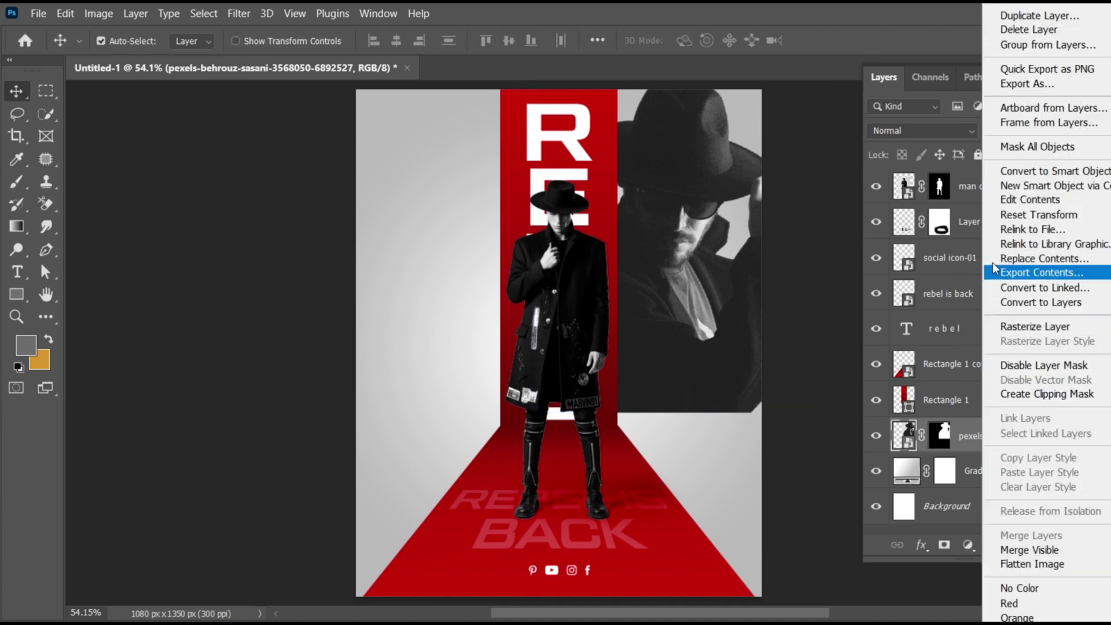
left_click(992, 174)
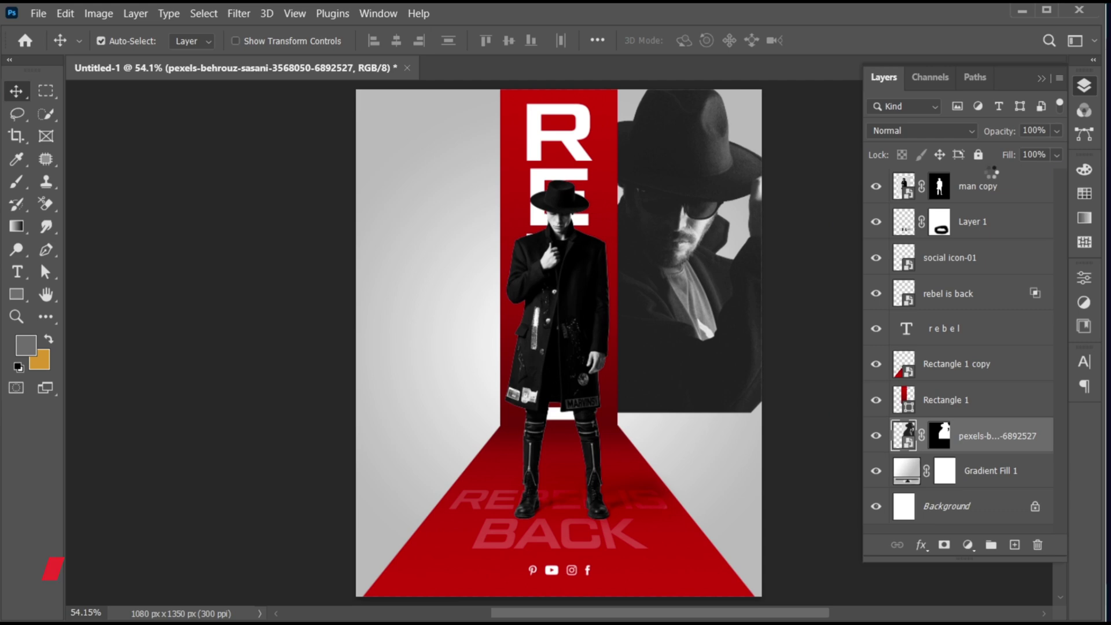
left_click(945, 544)
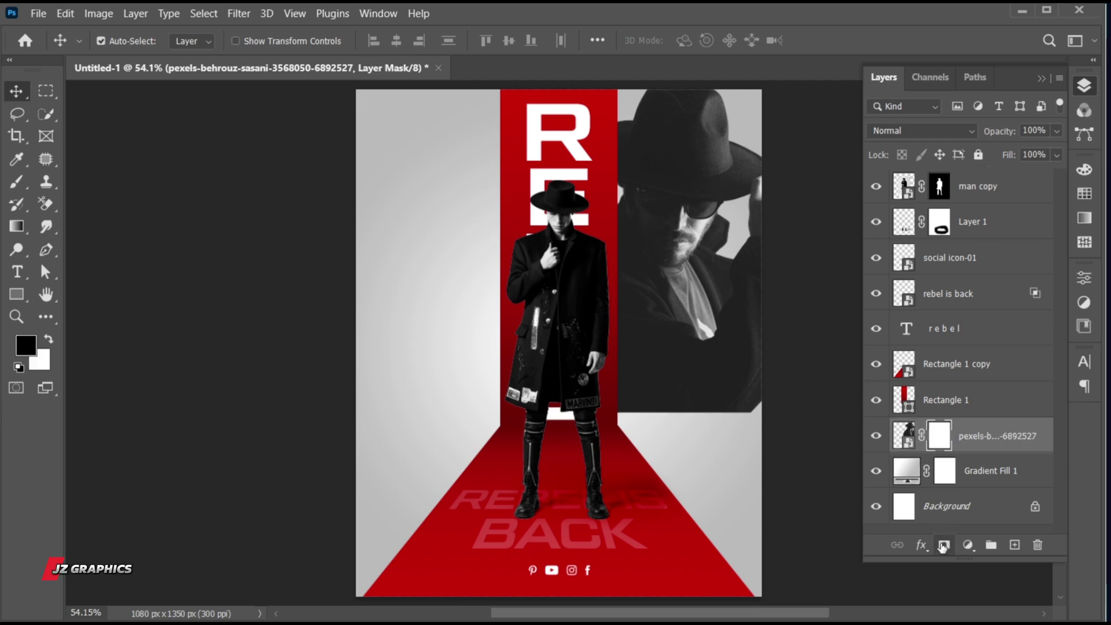
Fade out the portrait's lower edge by painting black on its layer mask with a soft 600 px brush.
left_click(16, 181)
key("bracketright")
key("bracketright")
key("bracketright")
key("bracketright")
key("bracketright")
key("bracketright")
key("bracketright")
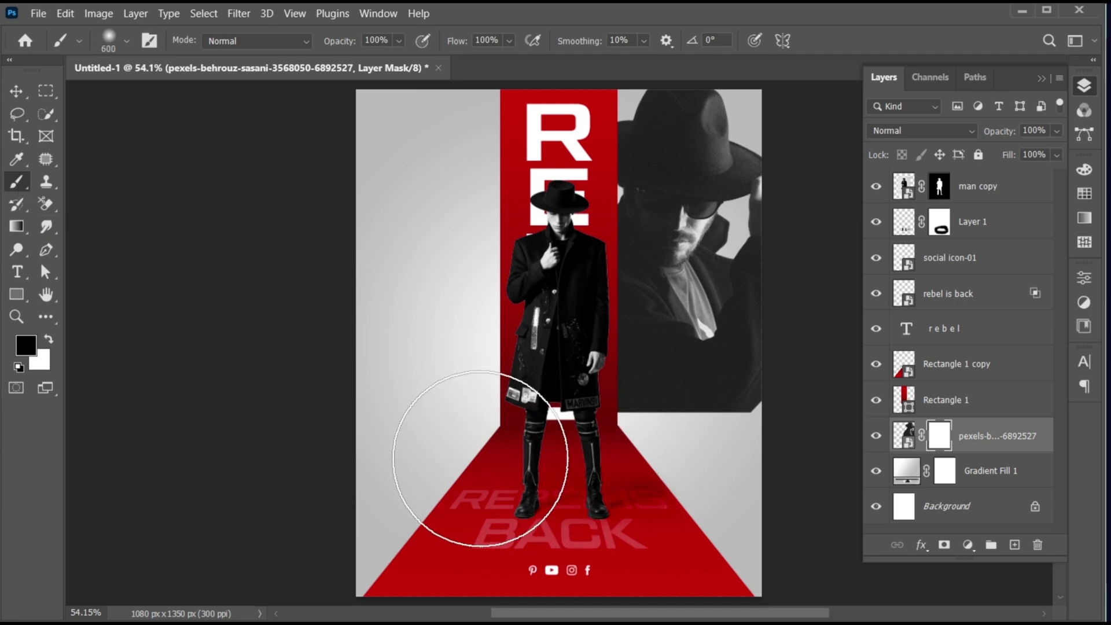
left_click_drag(484, 471, 1017, 459)
left_click_drag(843, 447, 330, 470)
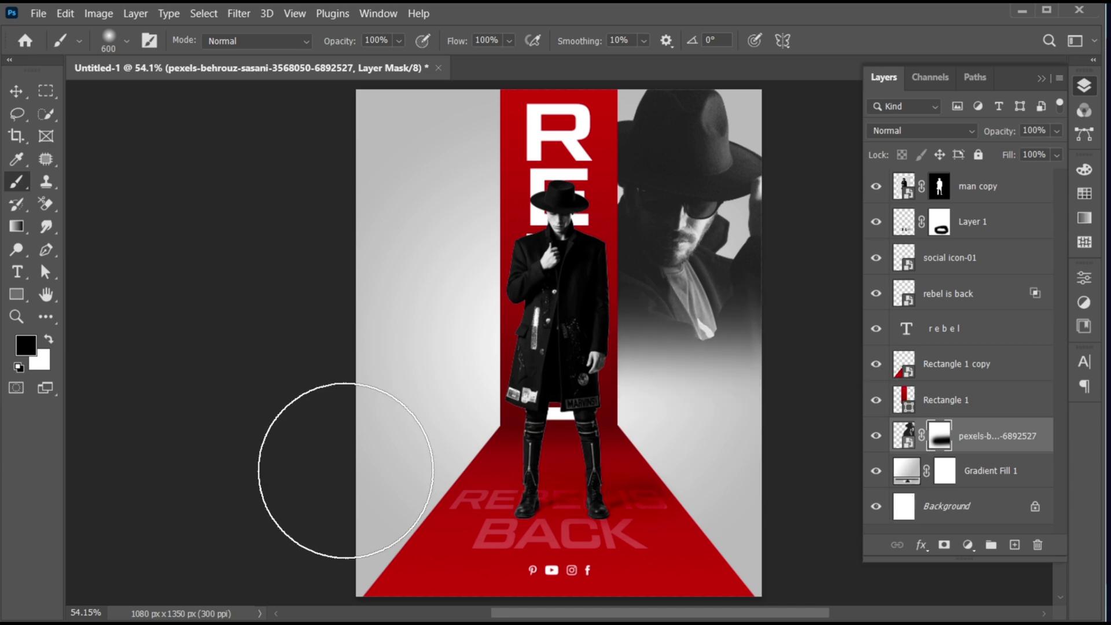
key("v")
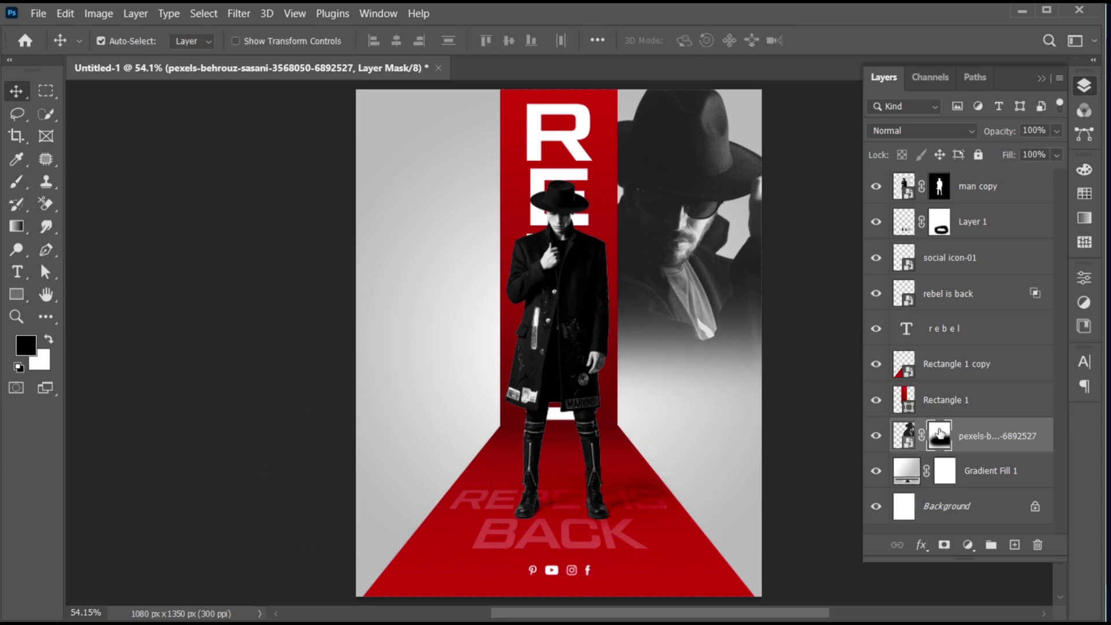
Target the portrait layer's image instead of its mask and set the layer's opacity to 80%.
key("ctrl+2")
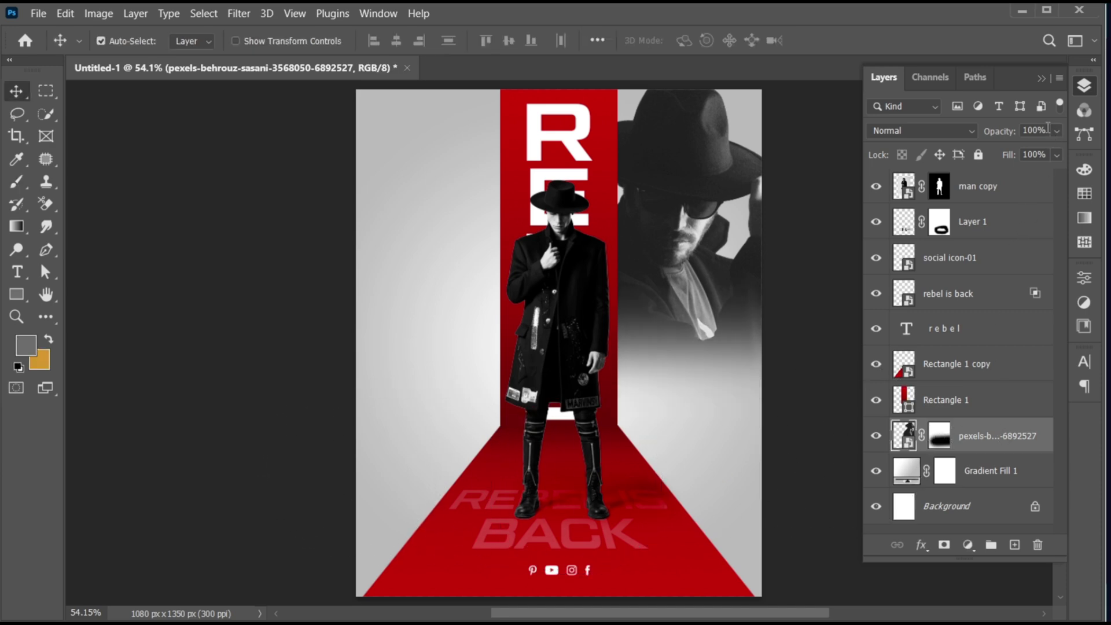
left_click(1049, 129)
type("80")
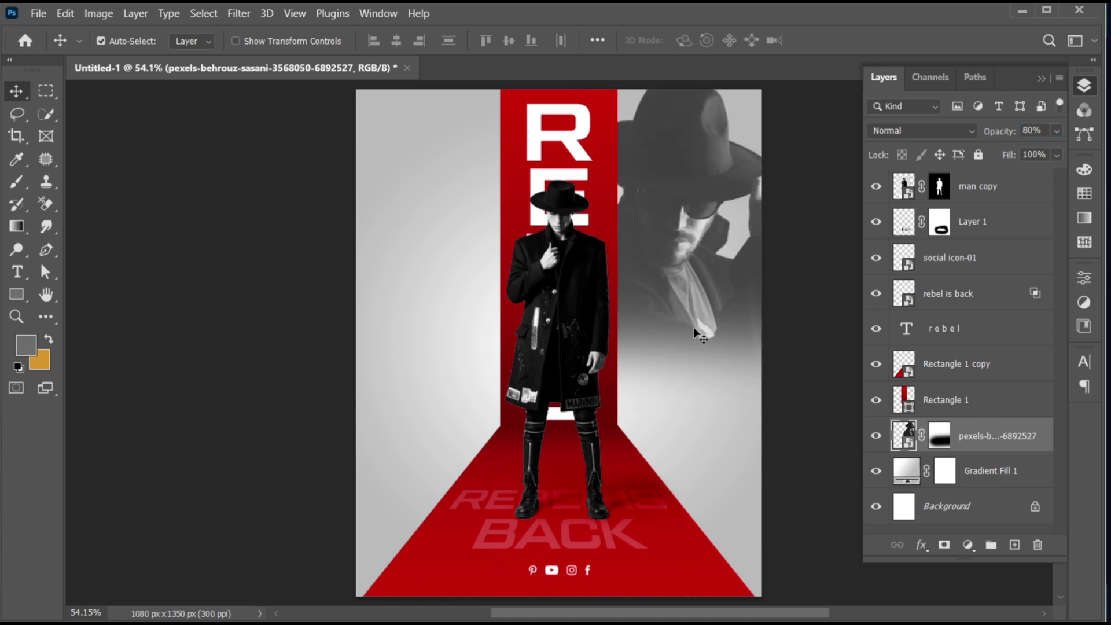
Duplicate the faded portrait to the poster's upper left area and flip the copy horizontally so it mirrors the original.
left_click_drag(694, 327, 439, 310)
key("ctrl+t")
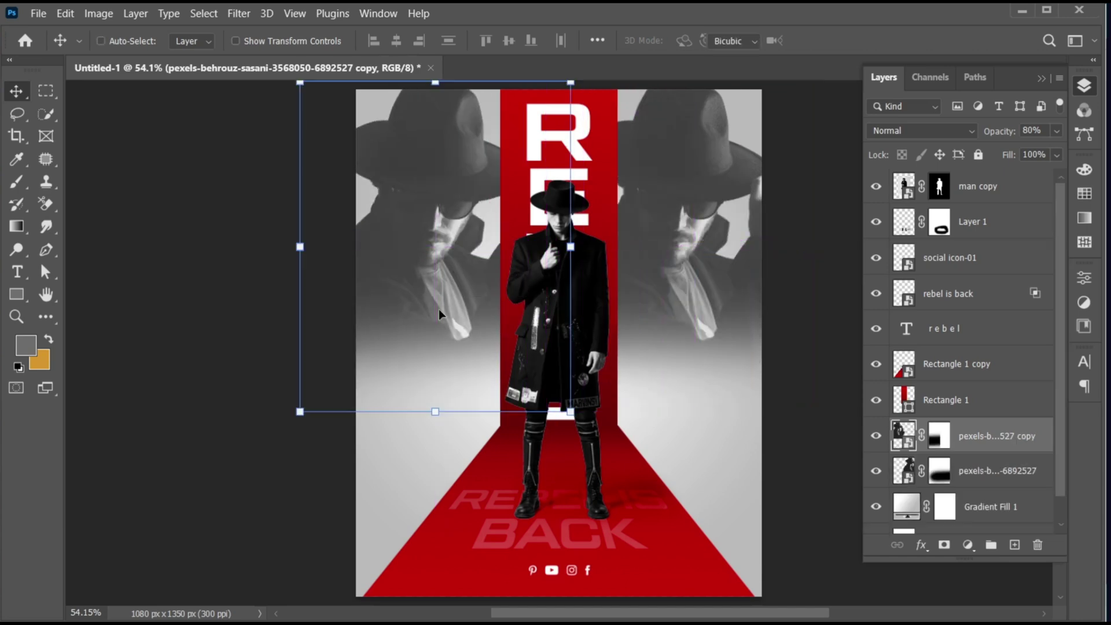
right_click(443, 395)
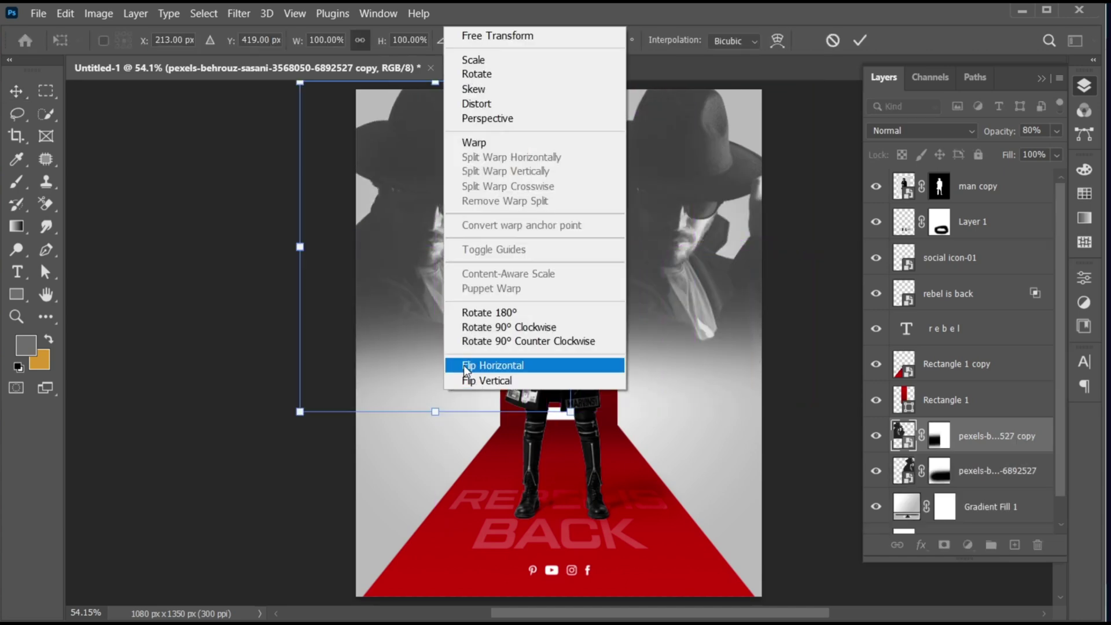
left_click(533, 365)
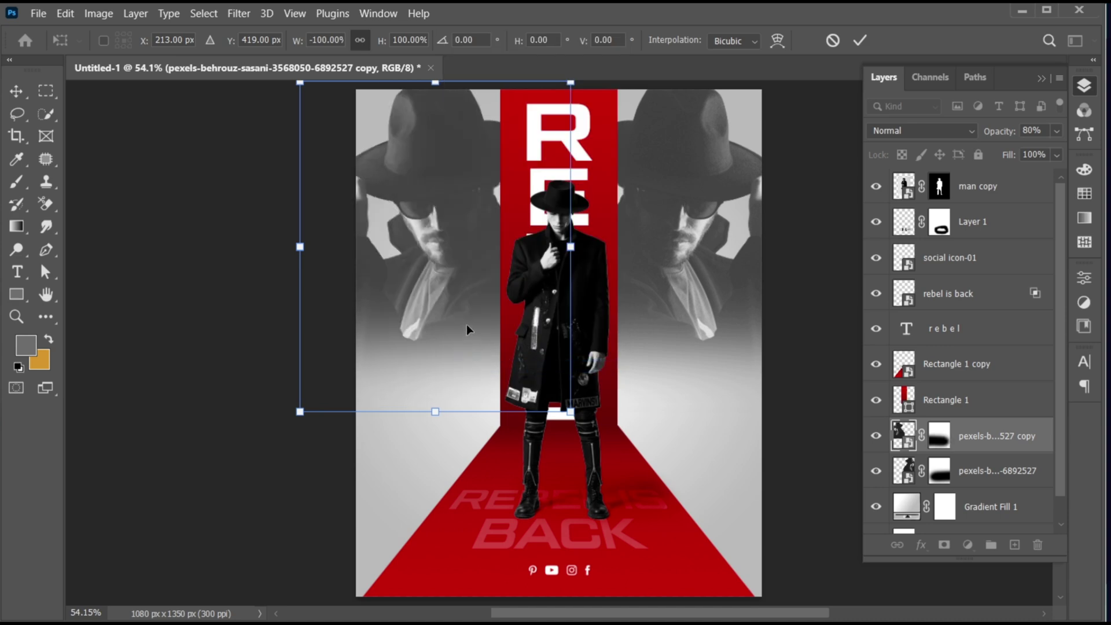
left_click(861, 40)
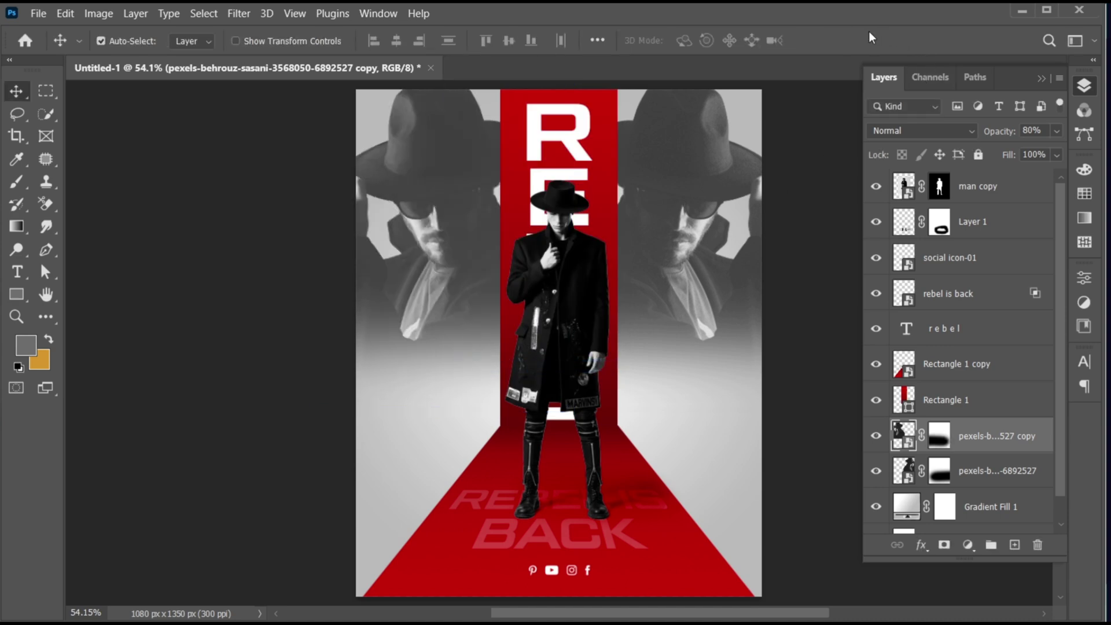
left_click(1041, 78)
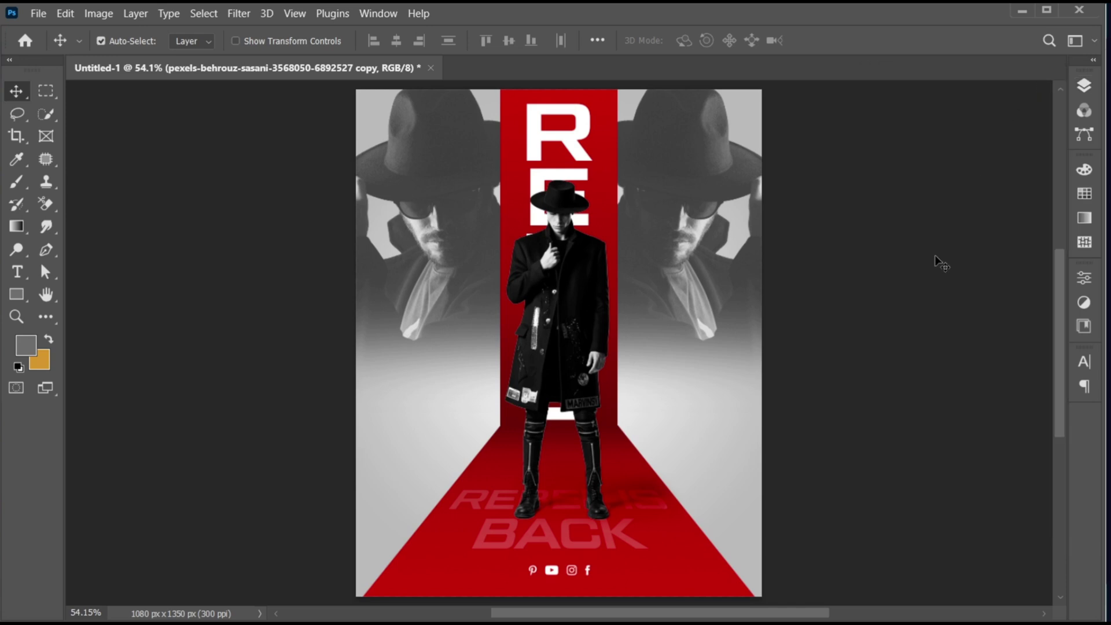